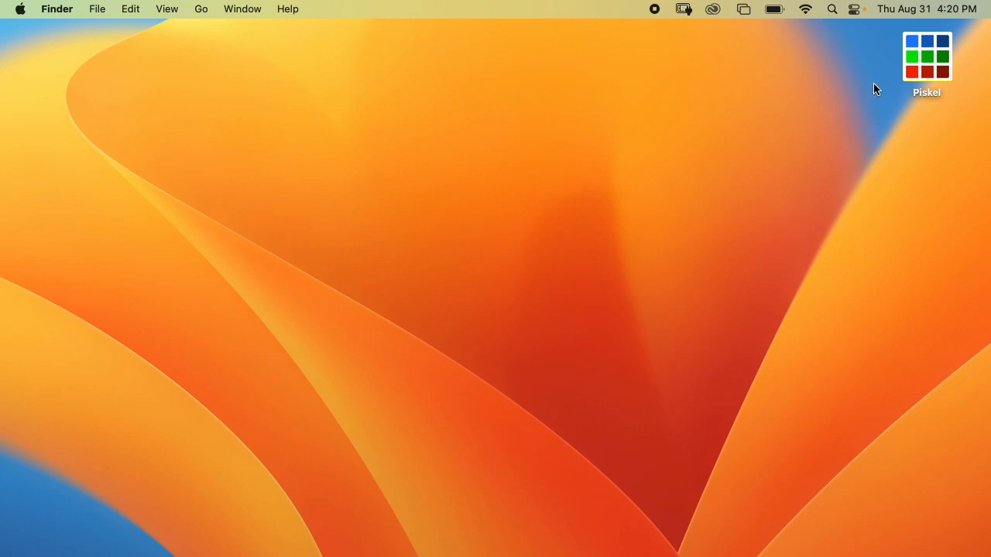
- Create a folder named MMP 270 on the desktop and place it beside the Piskel icon
right_click(662, 93)
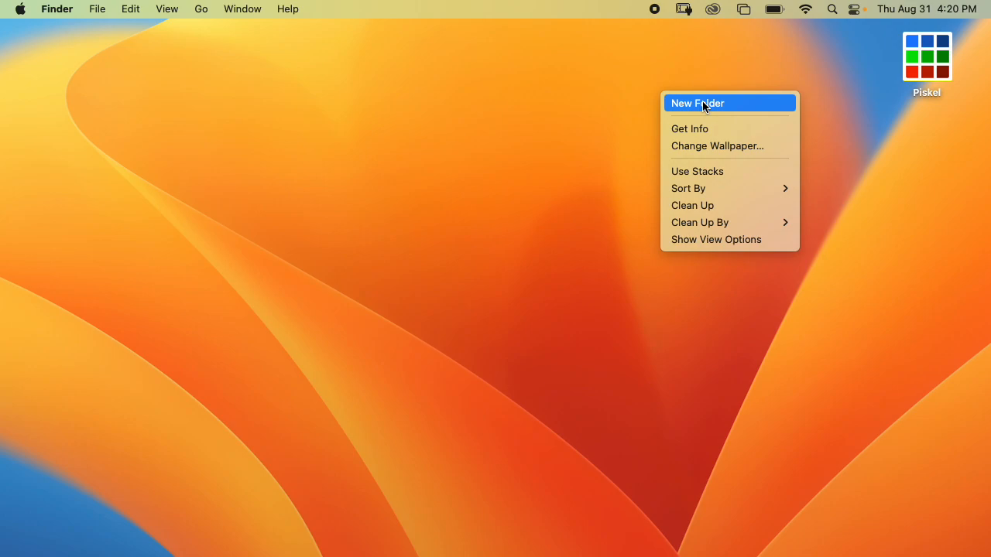
click(693, 103)
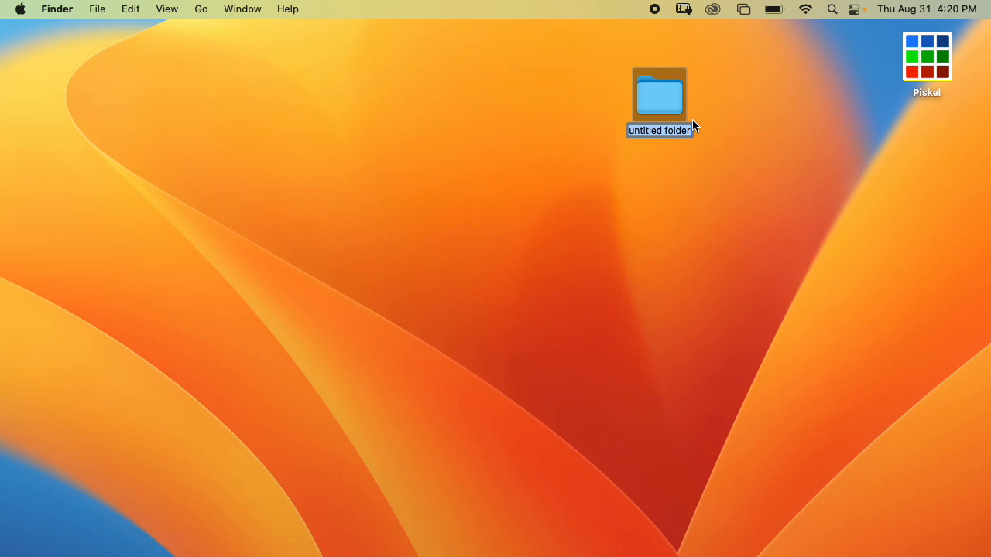
text(MMP 270)
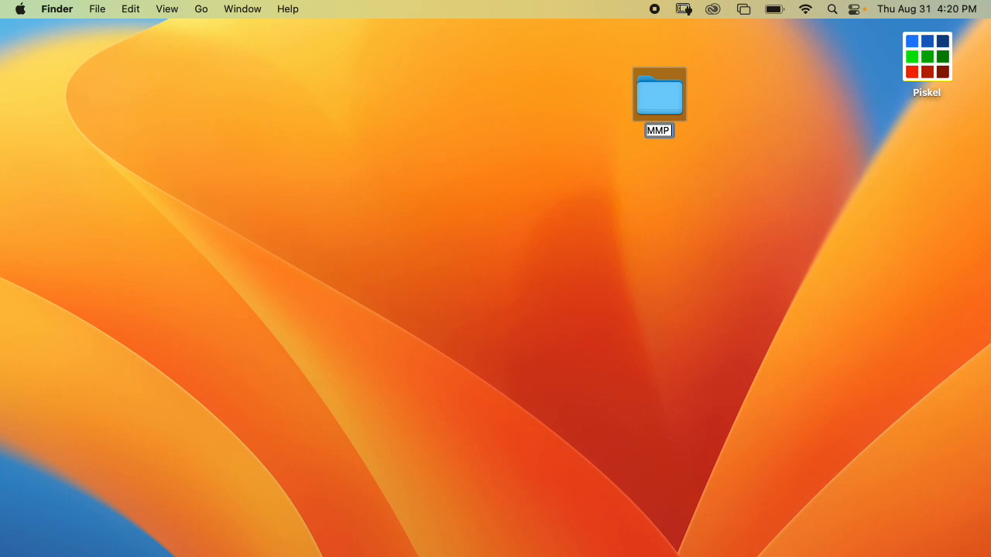
key(Return)
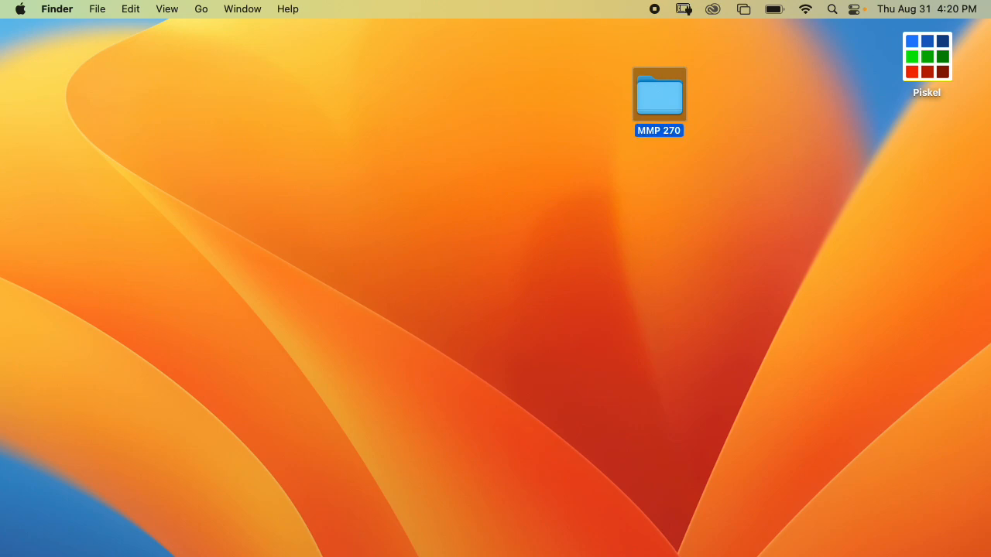
click(721, 112)
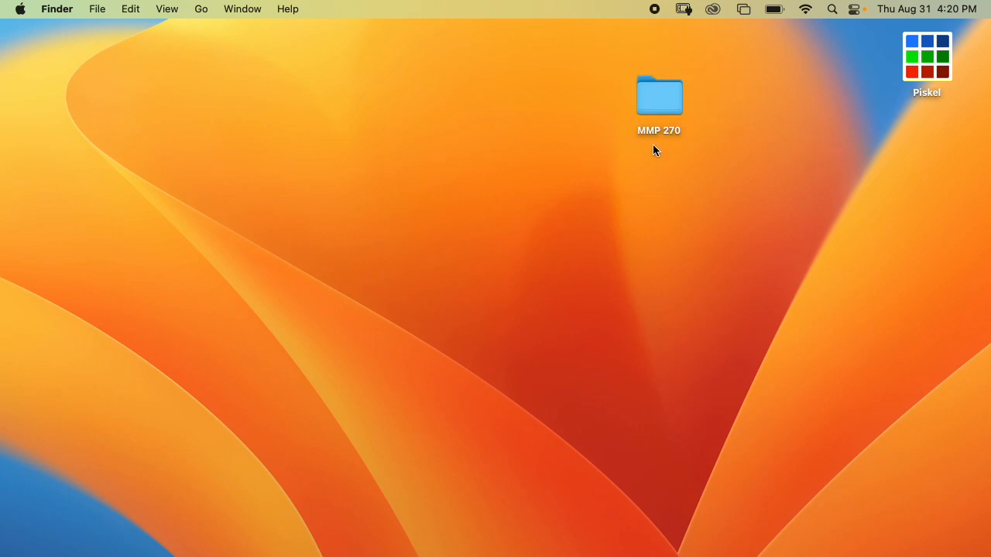
drag(656, 104, 821, 97)
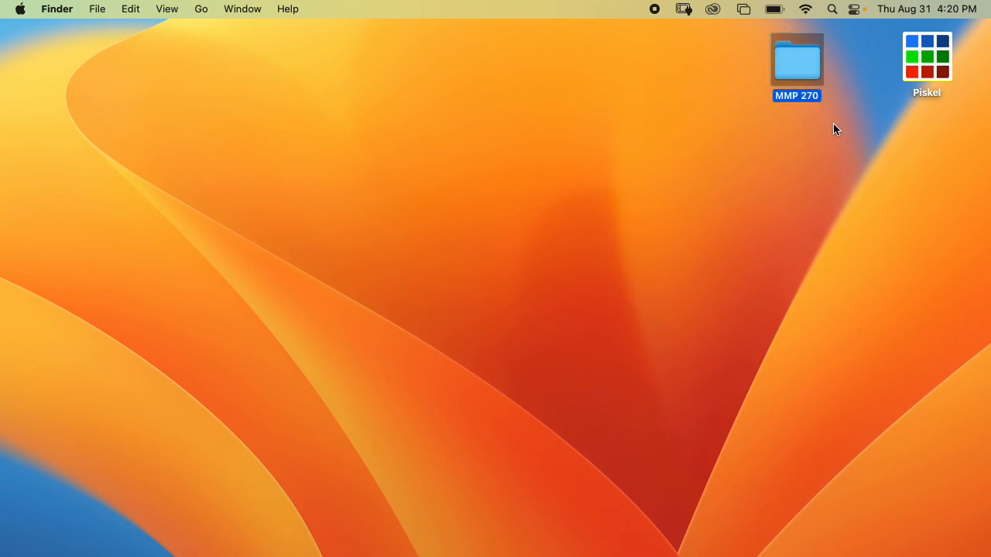
- Open the MMP 270 folder, move its window clear of the desktop icons and show the path bar
double_click(805, 73)
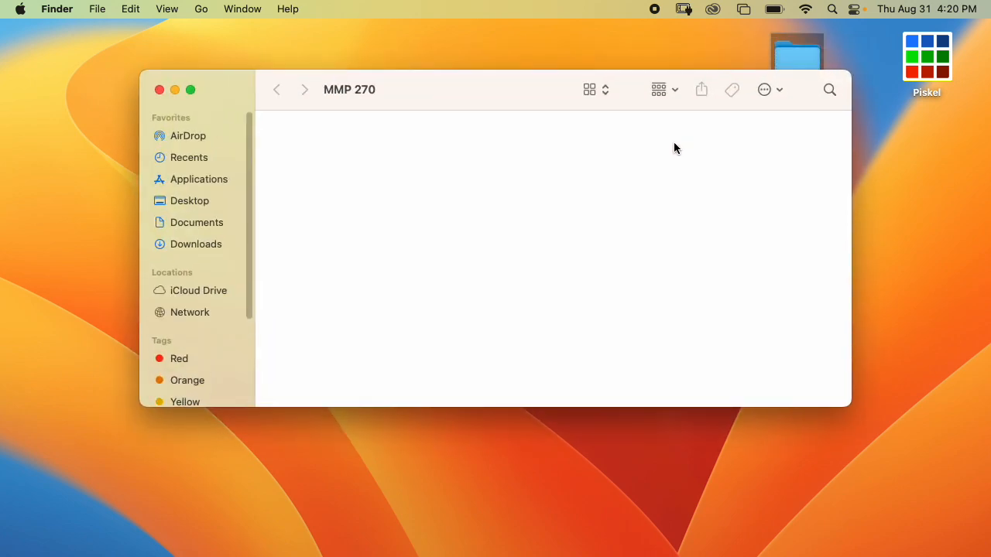
drag(525, 75, 414, 54)
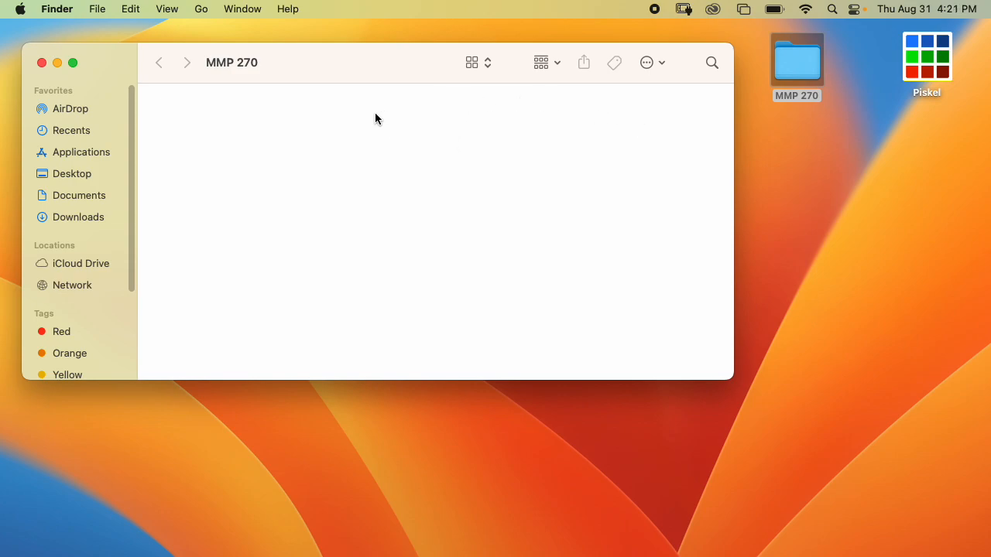
mouse_move(318, 60)
mouse_down()
mouse_move(326, 72)
mouse_move(313, 58)
mouse_up()
click(169, 11)
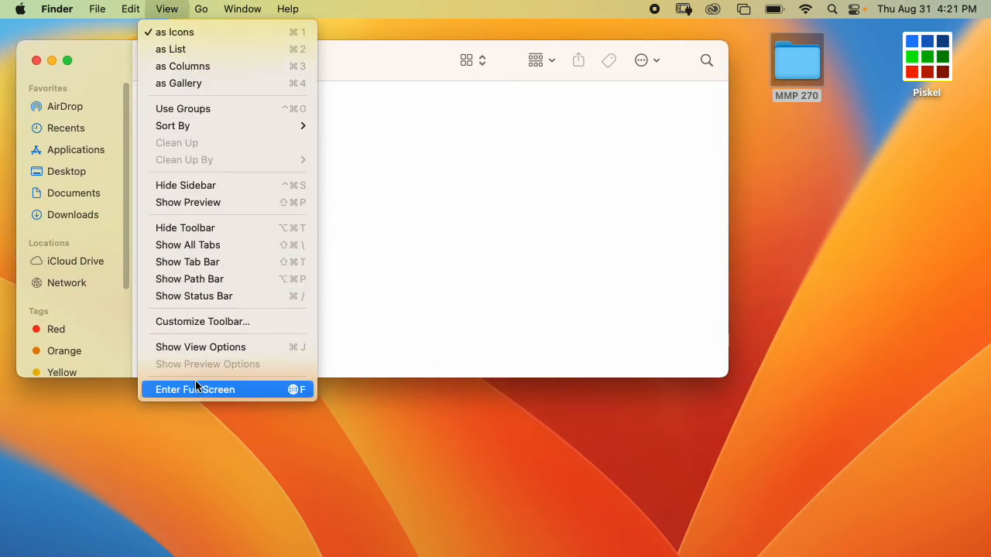
click(215, 281)
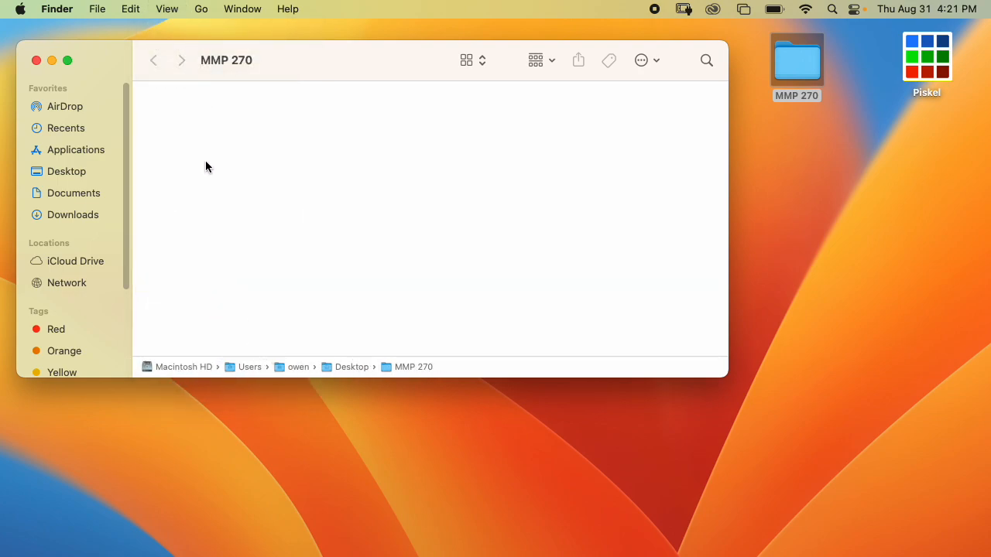
- Switch the MMP 270 folder window to column view and look through the items on the Desktop
click(172, 11)
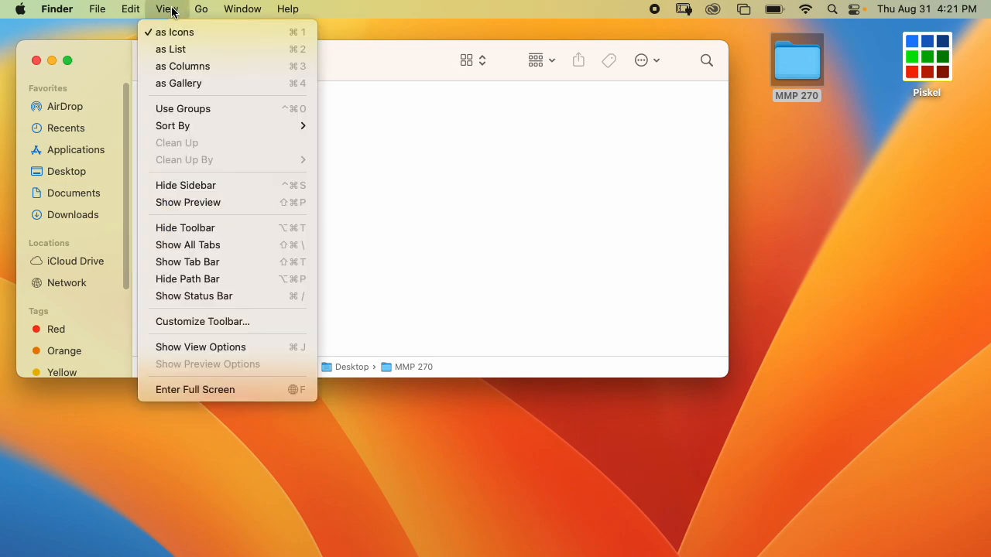
click(185, 67)
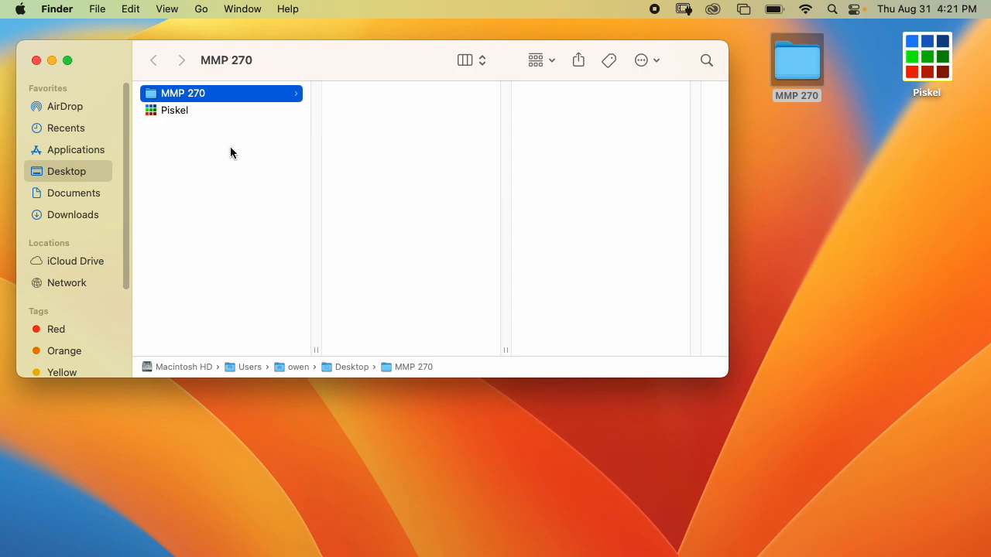
click(203, 146)
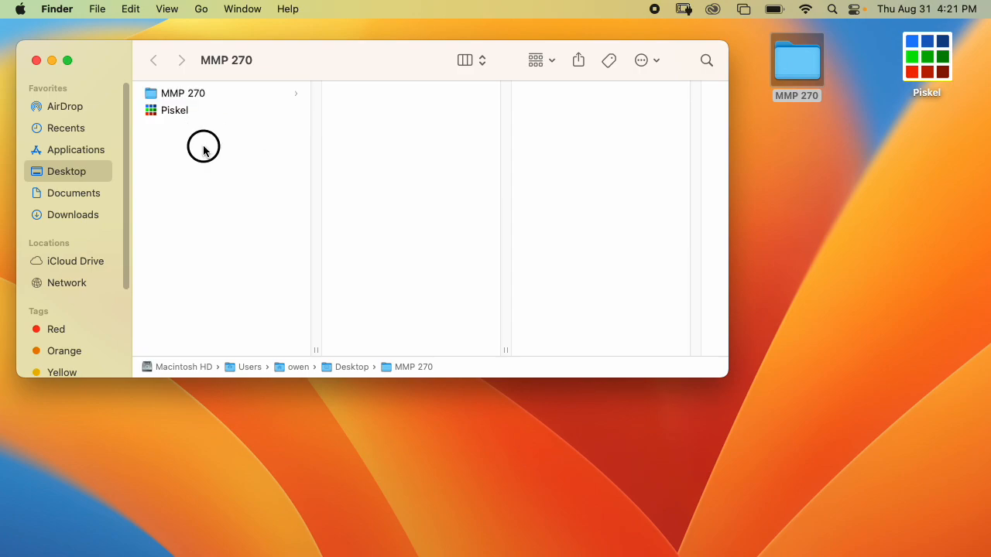
click(217, 93)
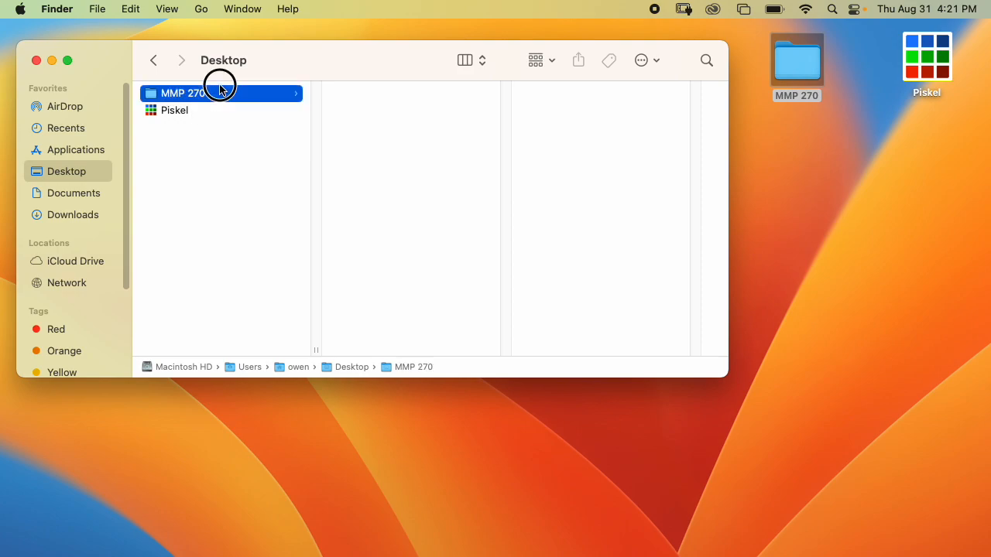
click(182, 112)
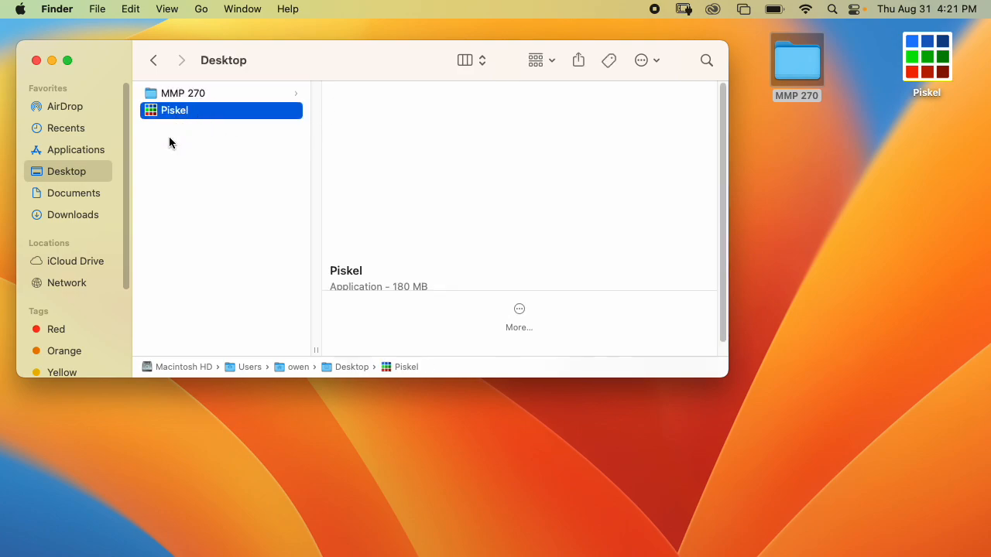
- Create a subfolder named Avatar inside the MMP 270 folder
click(220, 95)
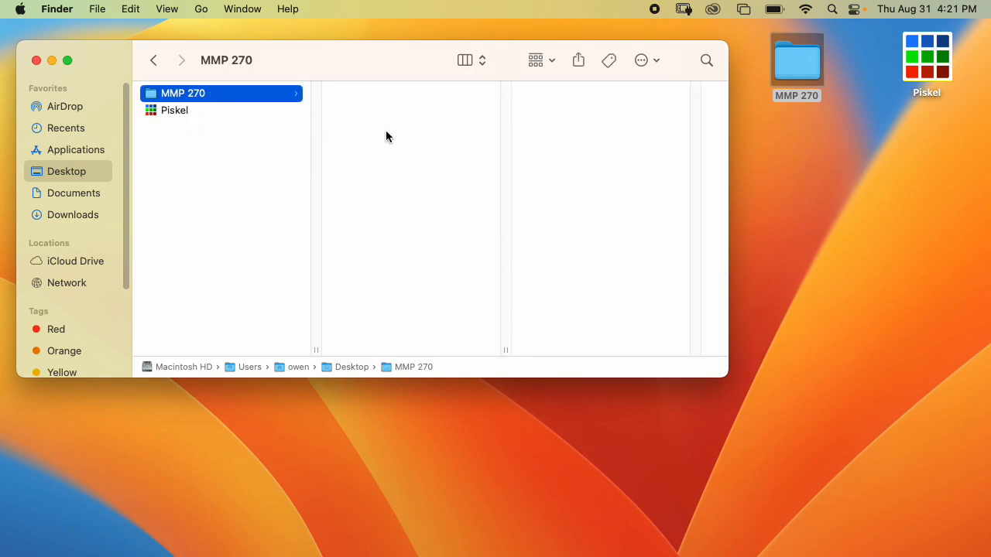
key(shift+super+n)
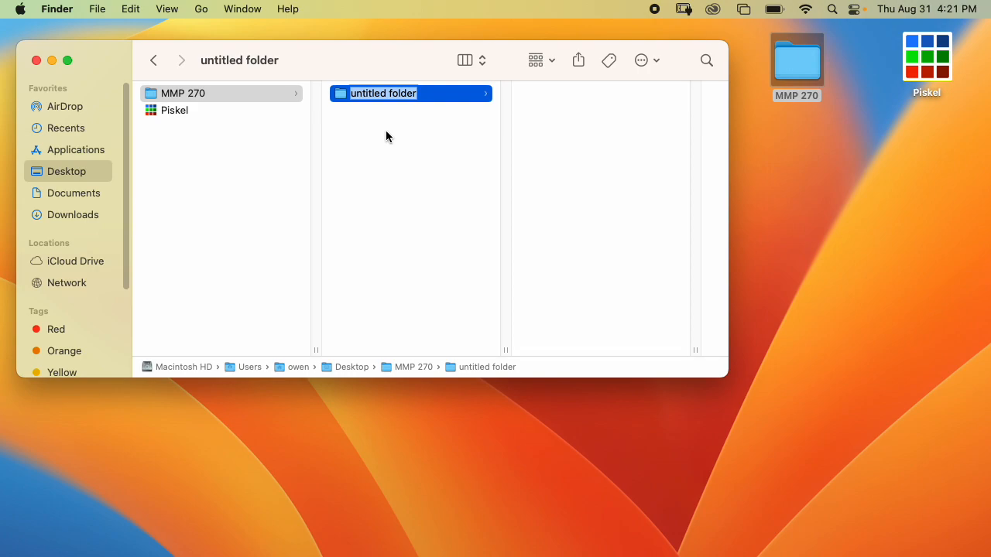
text(Avatar)
key(Return)
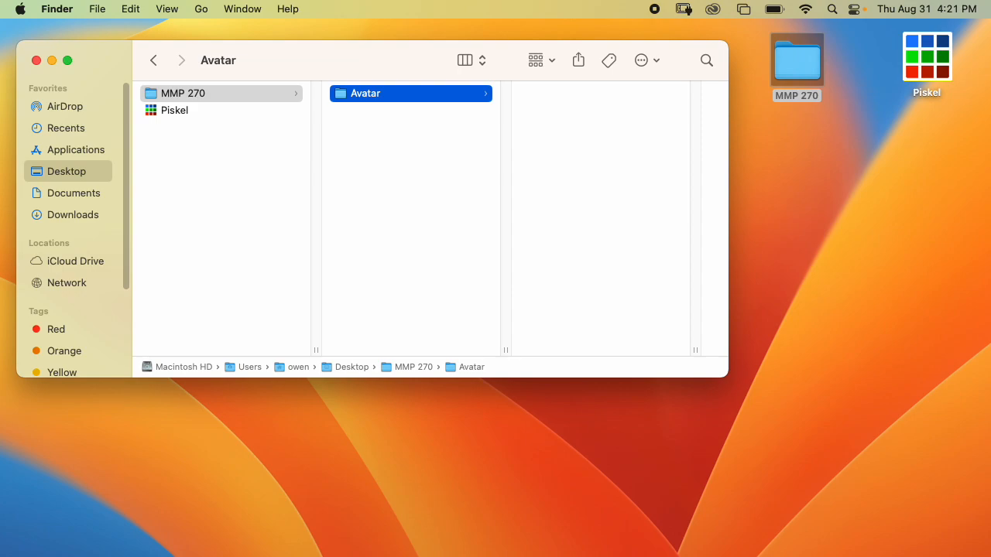
- Move the Finder window to the desktop's upper-left corner and make it taller and slightly narrower
drag(346, 68, 339, 39)
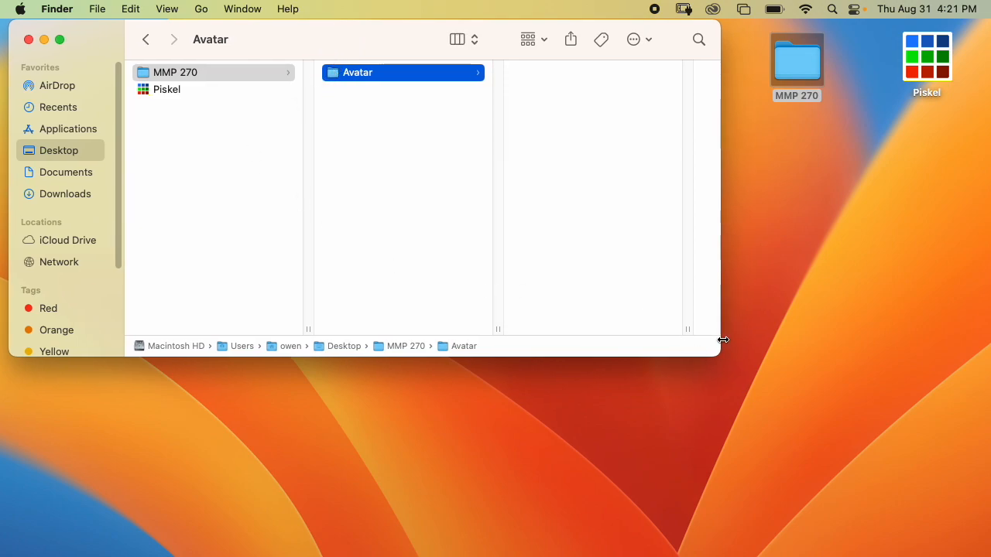
drag(721, 356, 673, 449)
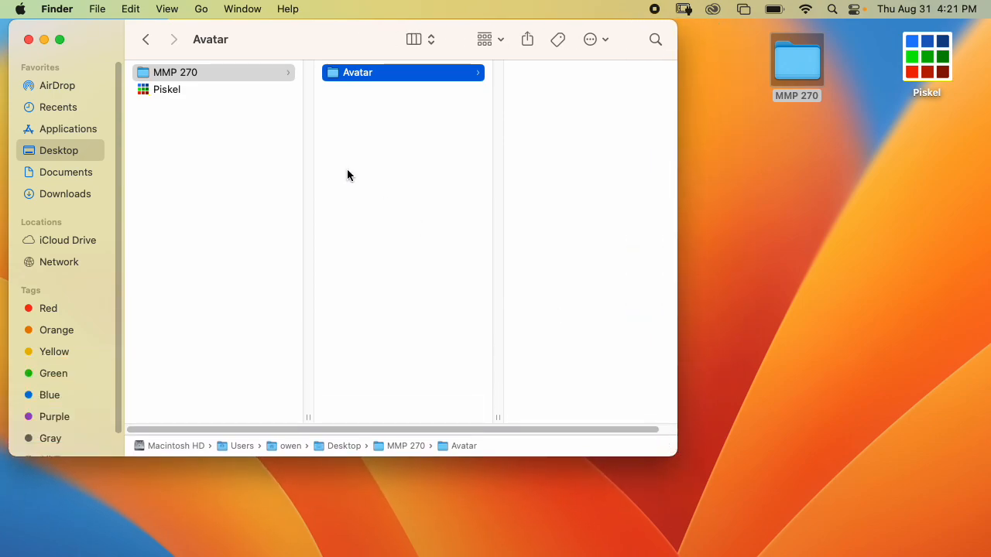
mouse_move(316, 43)
mouse_down()
mouse_move(336, 35)
mouse_move(314, 43)
mouse_up()
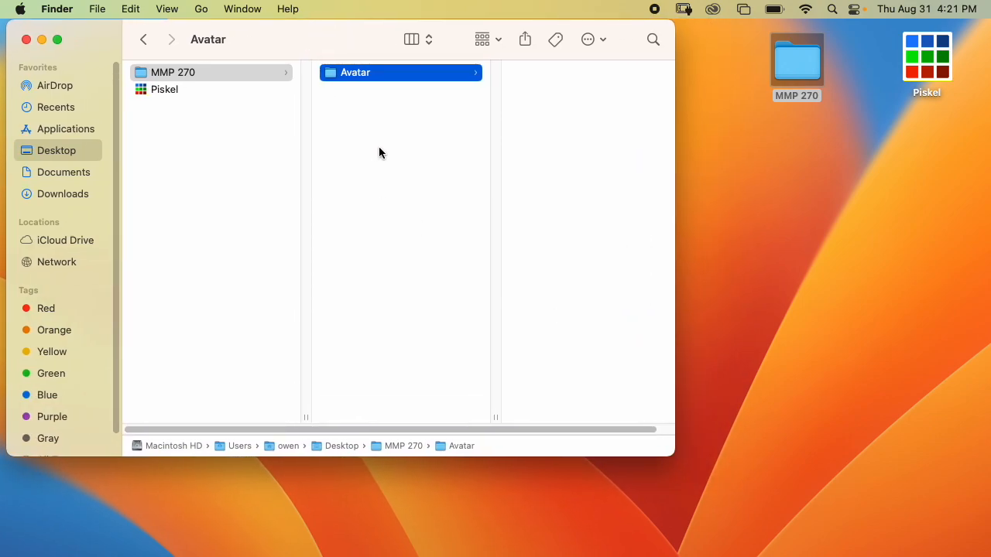
- Launch Piskel from the desktop and enlarge its window to fill the screen
click(921, 68)
double_click(921, 68)
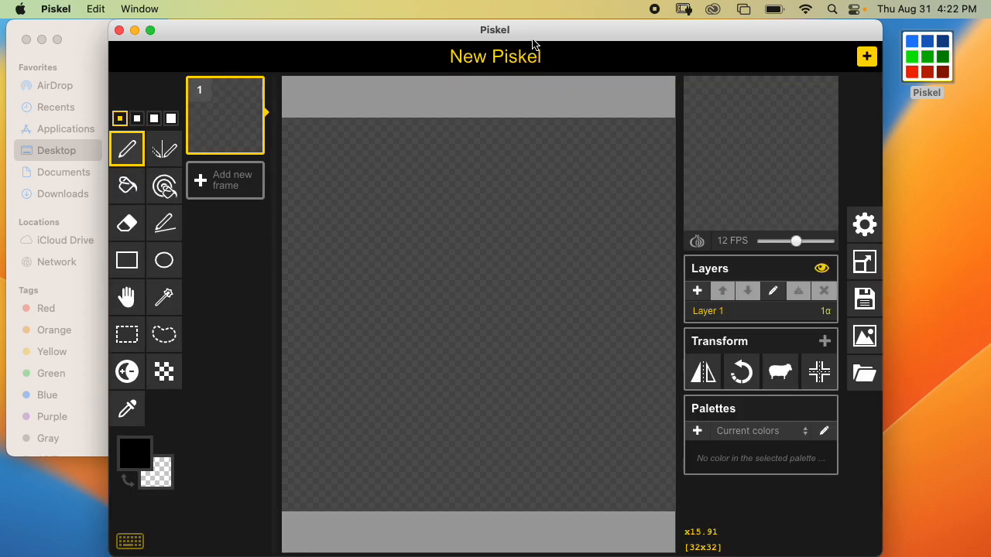
double_click(527, 31)
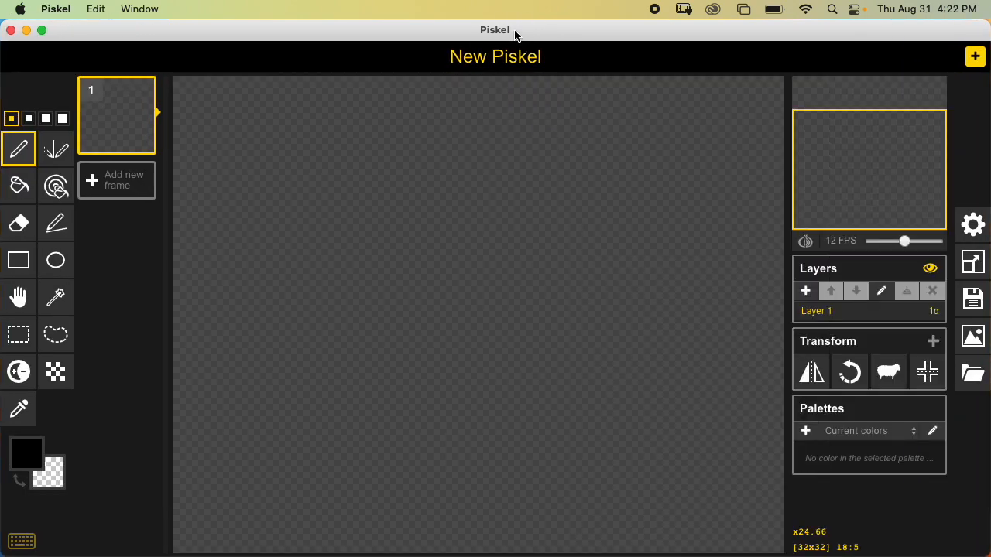
double_click(515, 29)
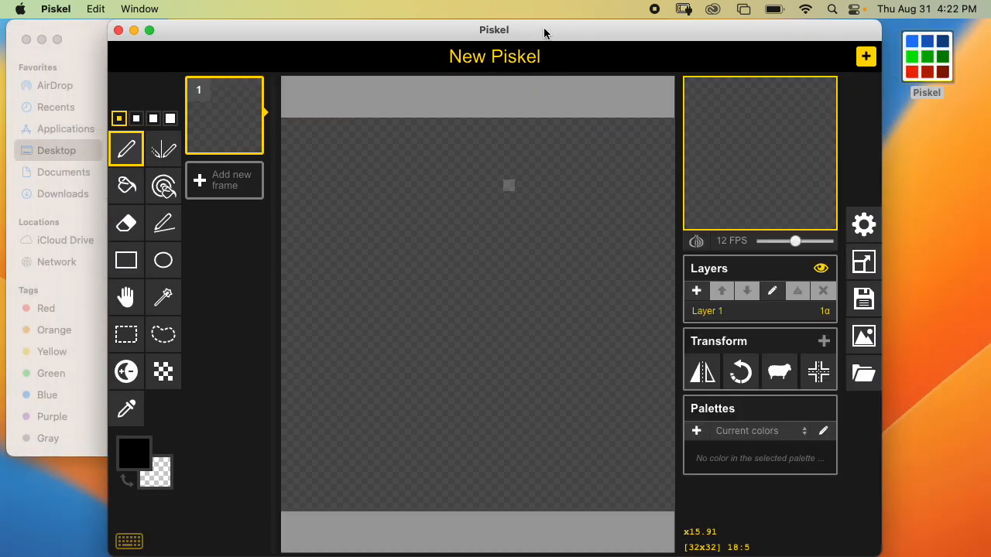
double_click(544, 31)
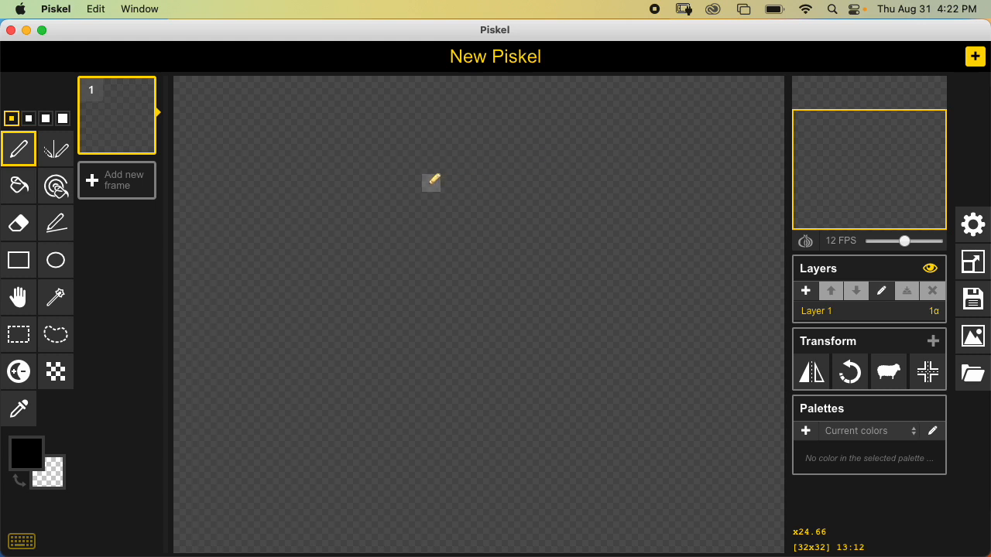
- Expand the Transform section so that its additional tools are shown
click(934, 345)
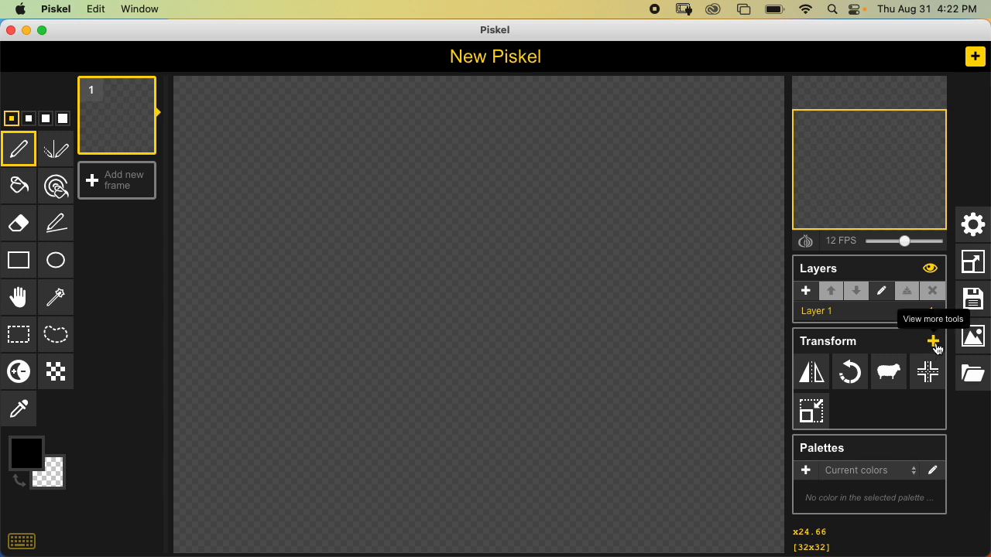
click(934, 345)
click(932, 347)
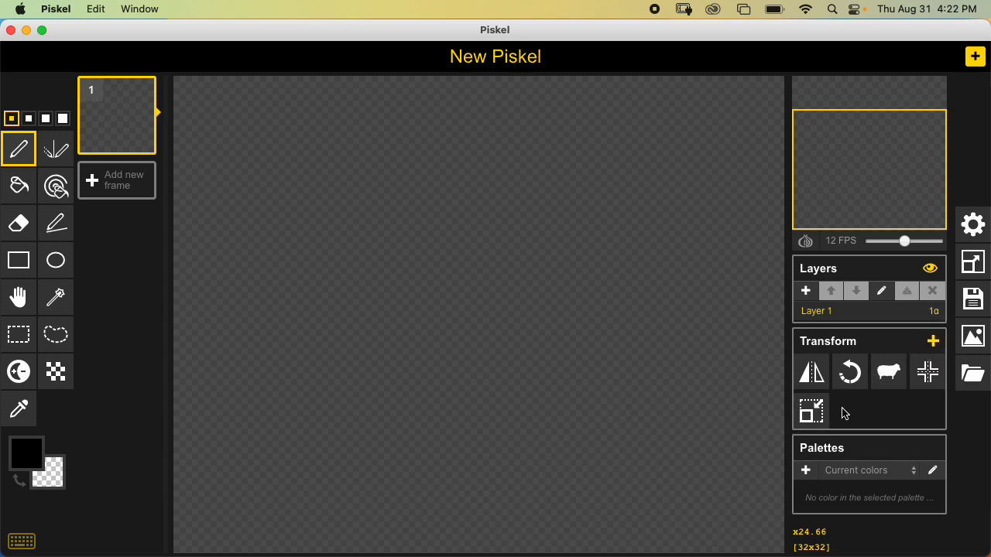
click(934, 346)
click(933, 346)
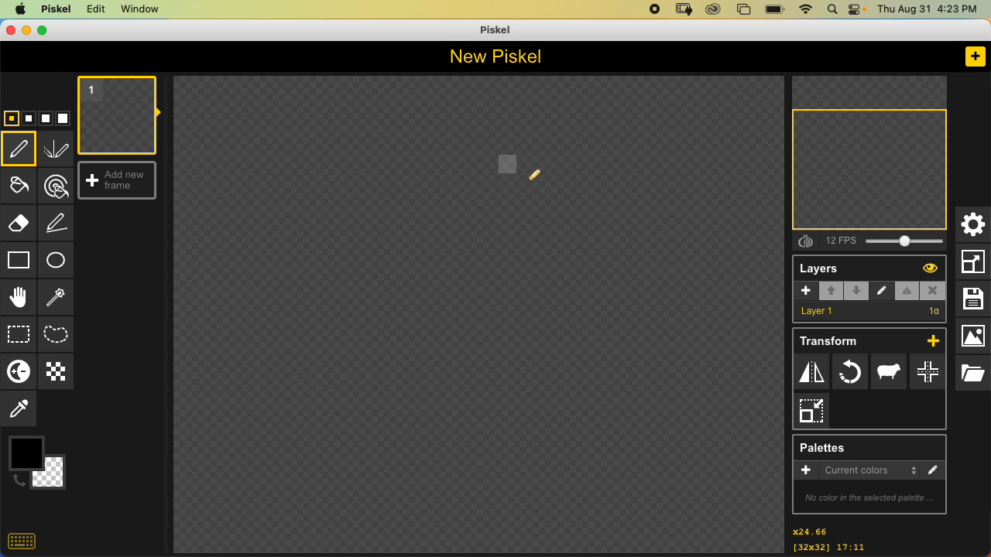
- Fit the whole sprite canvas in view and check its width and height in the resize settings
scroll(542, 189, down, 2)
scroll(544, 192, up, 1)
scroll(545, 189, down, 3)
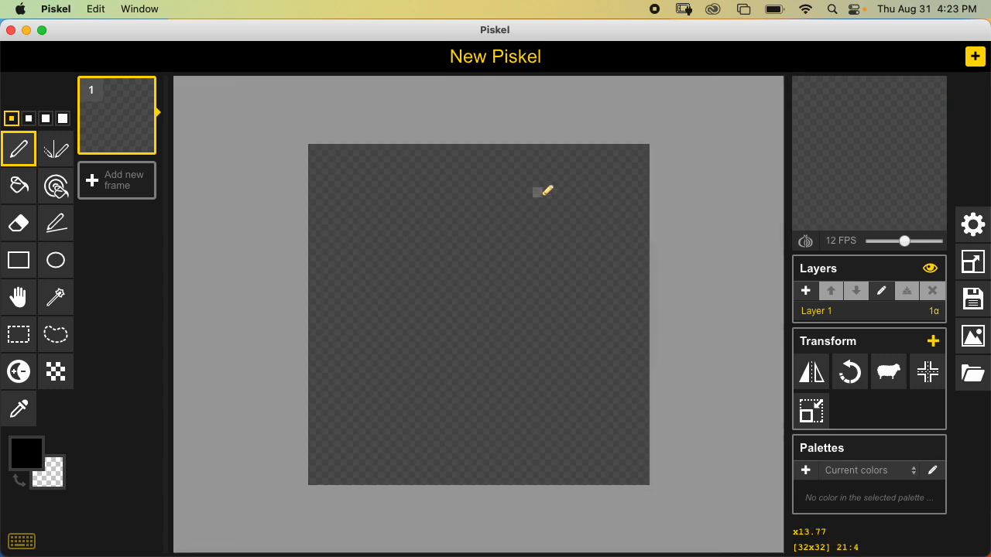
scroll(547, 188, up, 1)
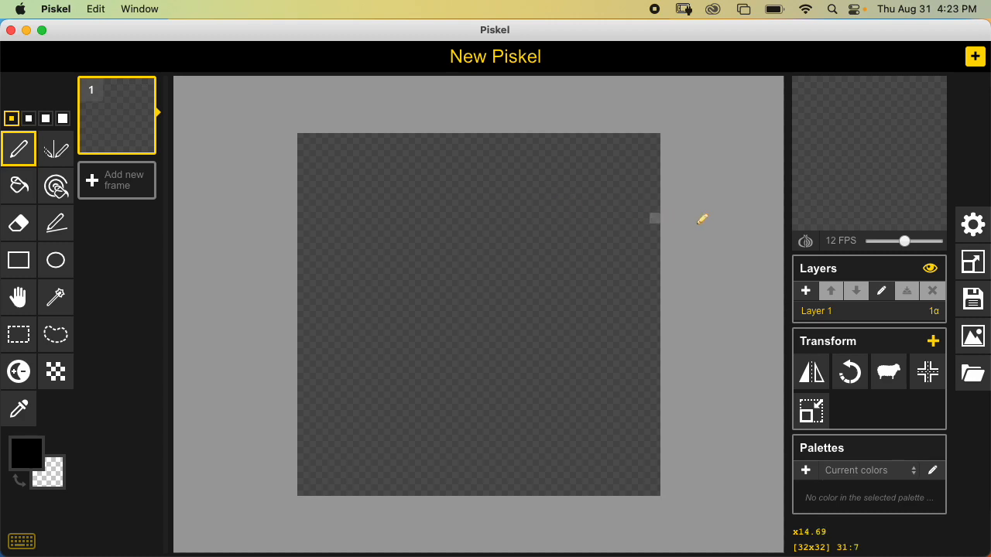
click(971, 267)
click(756, 266)
click(981, 266)
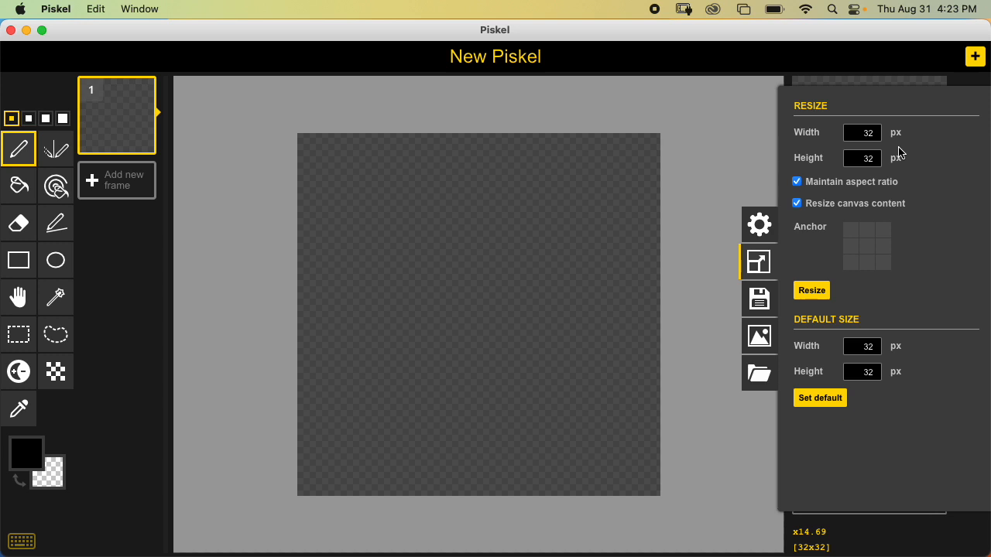
click(756, 268)
- Scribble a black test shape in the middle of the canvas with the Pen tool and set the preview to 1x
mouse_move(473, 319)
mouse_down()
mouse_move(481, 244)
mouse_move(434, 295)
mouse_move(430, 255)
mouse_move(553, 270)
mouse_move(519, 310)
mouse_move(478, 284)
mouse_up()
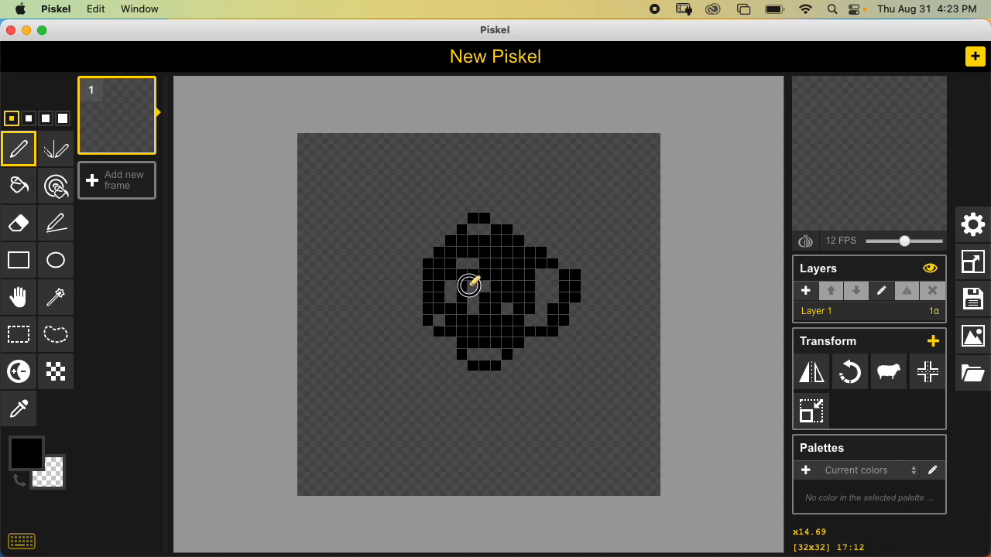
click(902, 92)
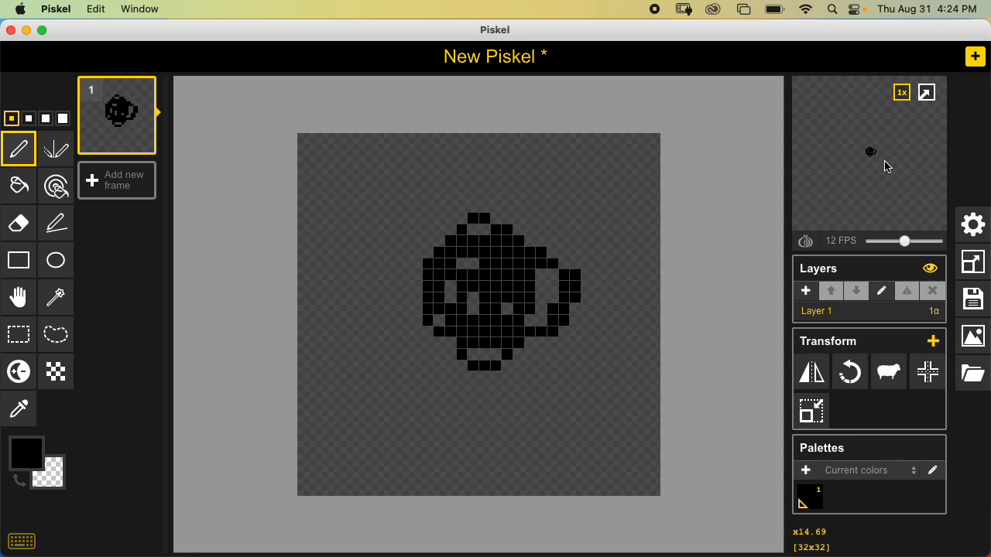
scroll(560, 281, down, 2)
scroll(559, 284, up, 6)
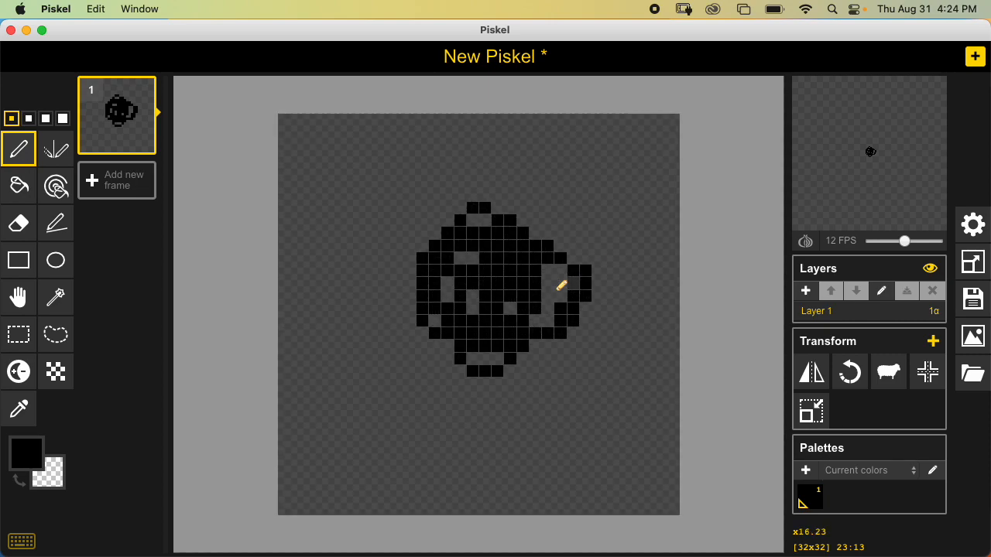
scroll(560, 289, up, 3)
scroll(564, 284, down, 5)
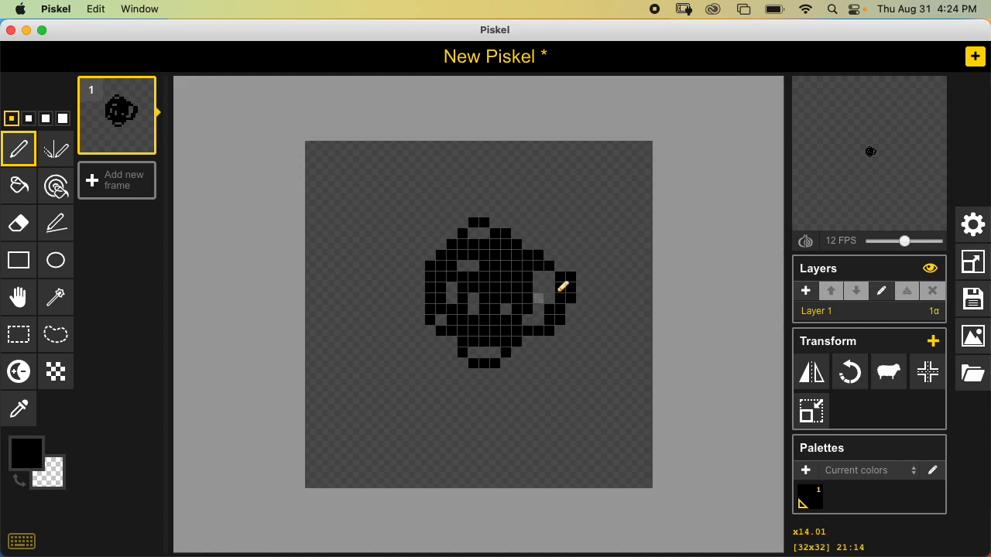
scroll(566, 281, up, 4)
scroll(668, 261, down, 5)
scroll(580, 279, up, 6)
scroll(571, 284, down, 4)
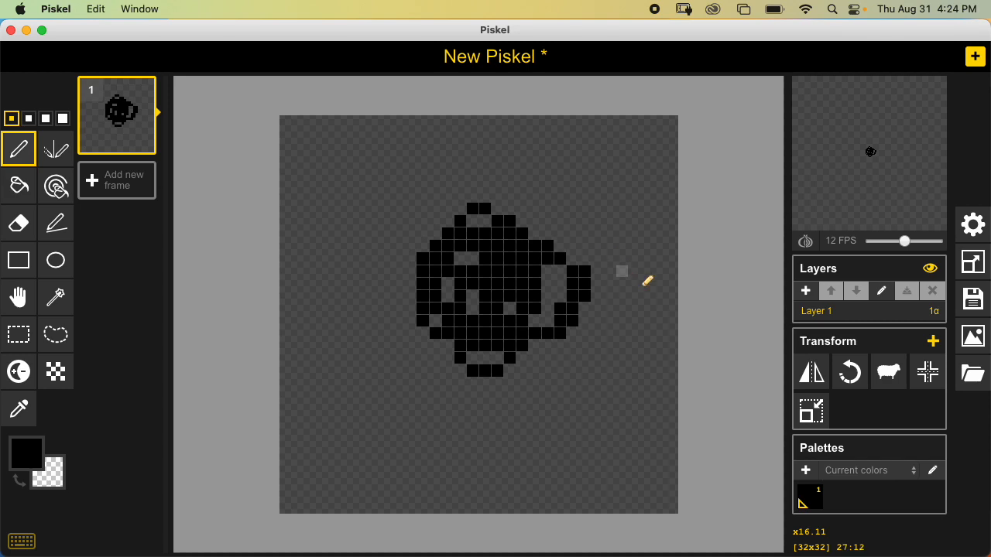
scroll(603, 270, up, 1)
scroll(603, 270, up, 5)
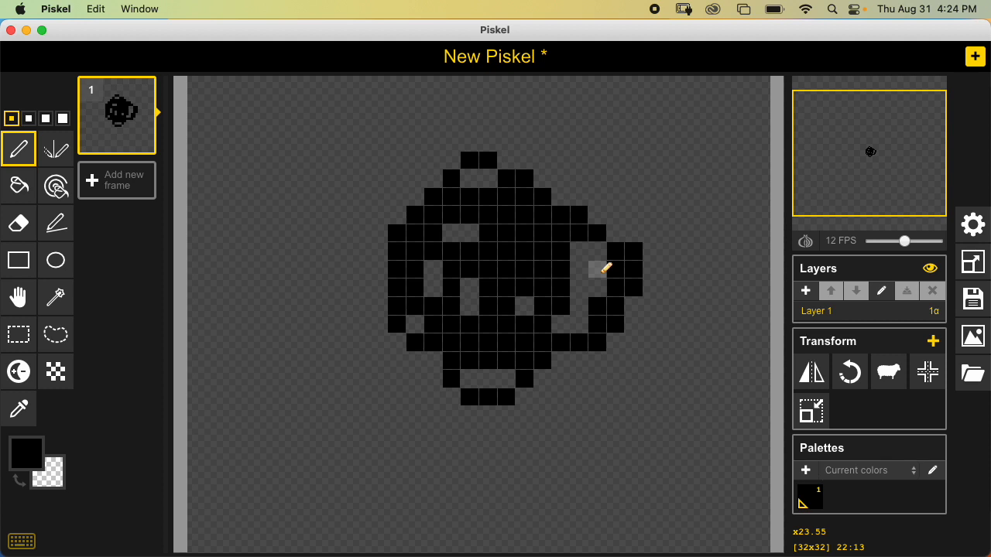
- Resize the sprite to 256 by 256 px, keeping the aspect ratio and scaling the canvas content with it
click(973, 262)
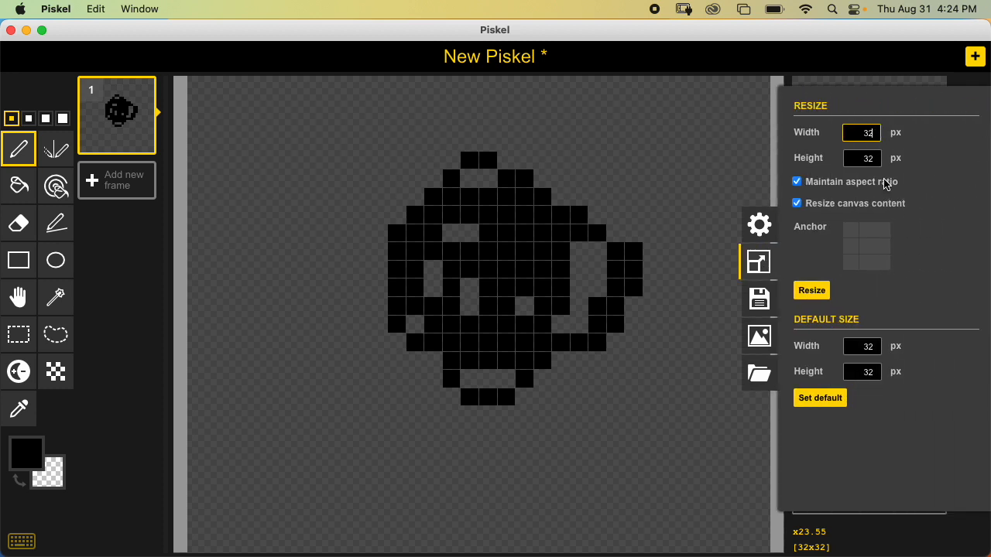
drag(845, 132, 914, 142)
text(256)
click(820, 206)
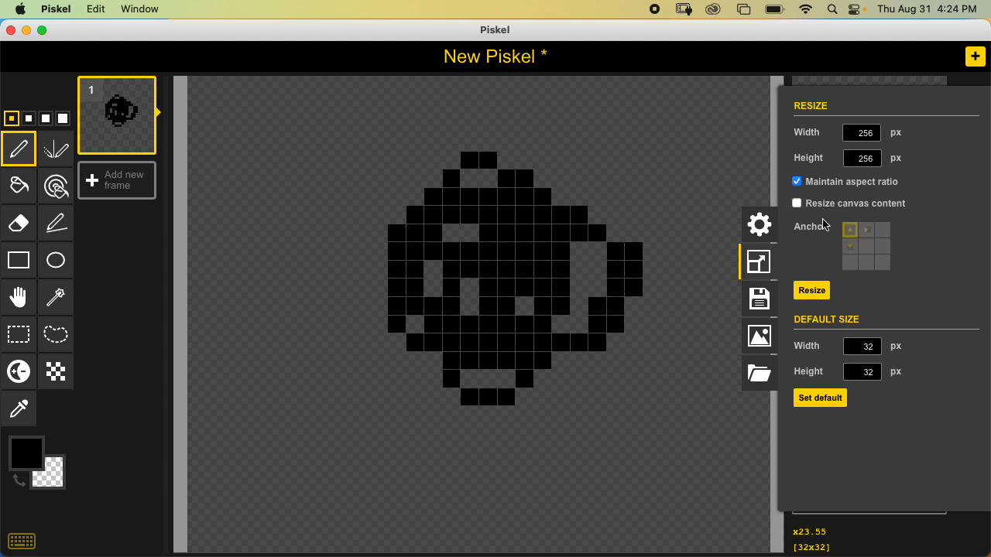
click(838, 206)
click(812, 290)
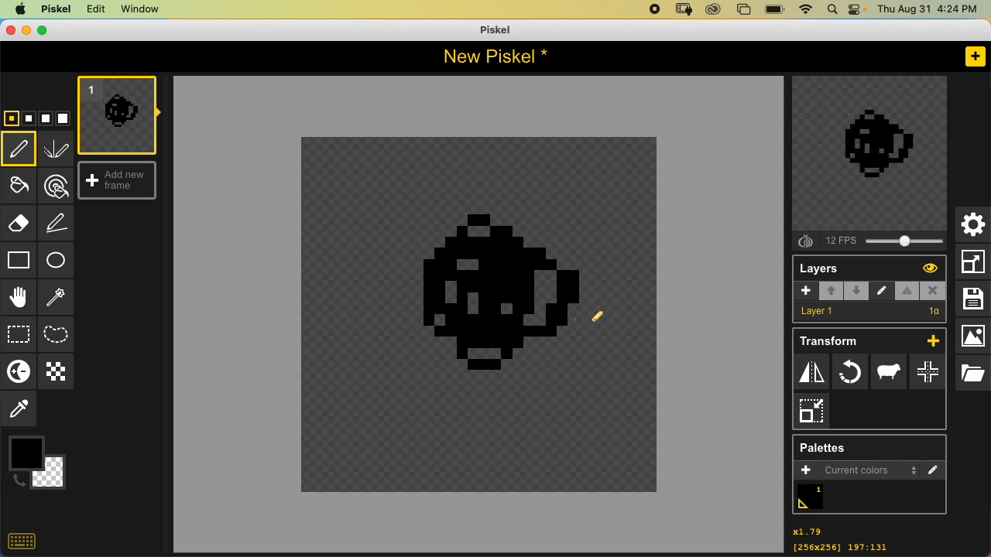
- Scribble thin black test lines above and beside the pixel shape and check the resize settings
mouse_move(425, 230)
mouse_down()
mouse_move(380, 248)
mouse_move(405, 232)
mouse_move(396, 299)
mouse_move(440, 221)
mouse_move(509, 204)
mouse_move(540, 220)
mouse_up()
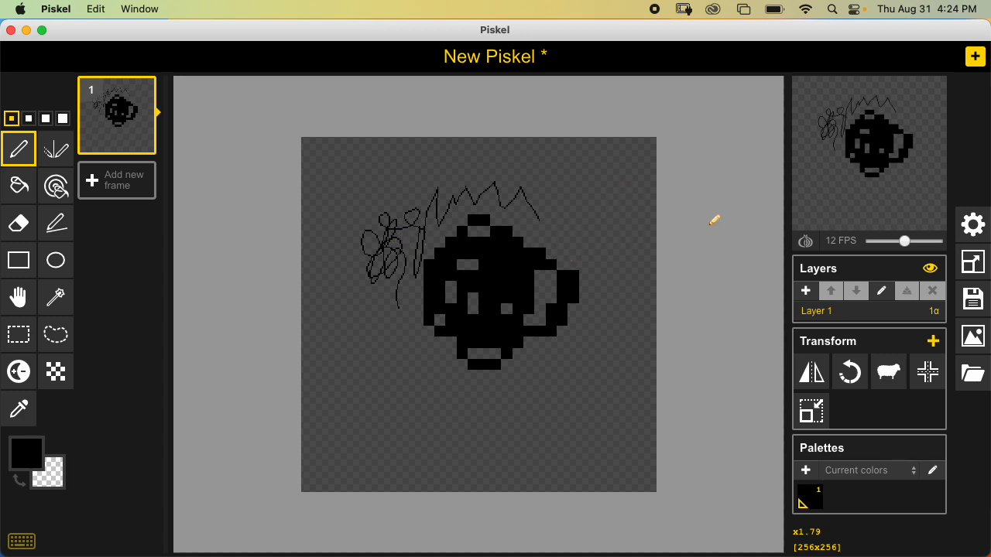
click(973, 263)
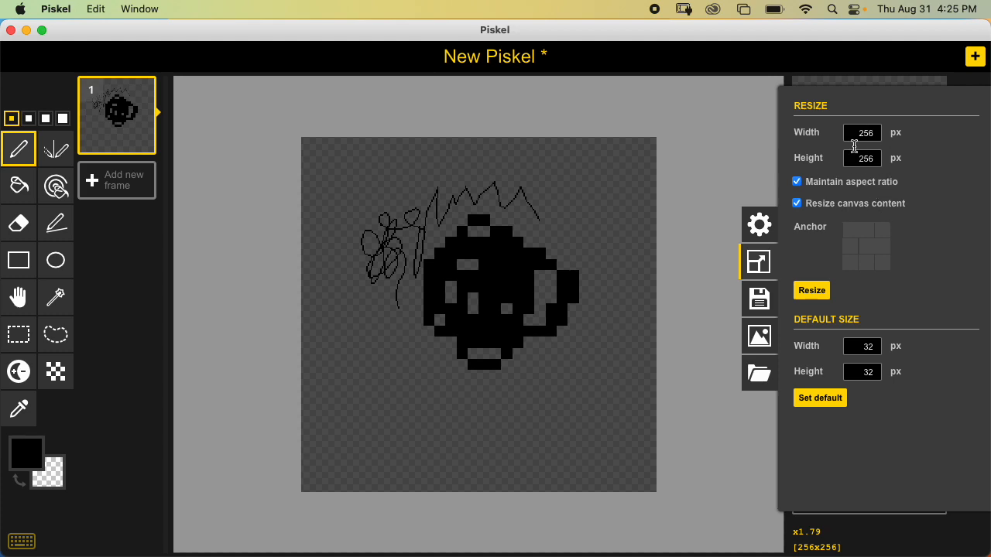
click(759, 262)
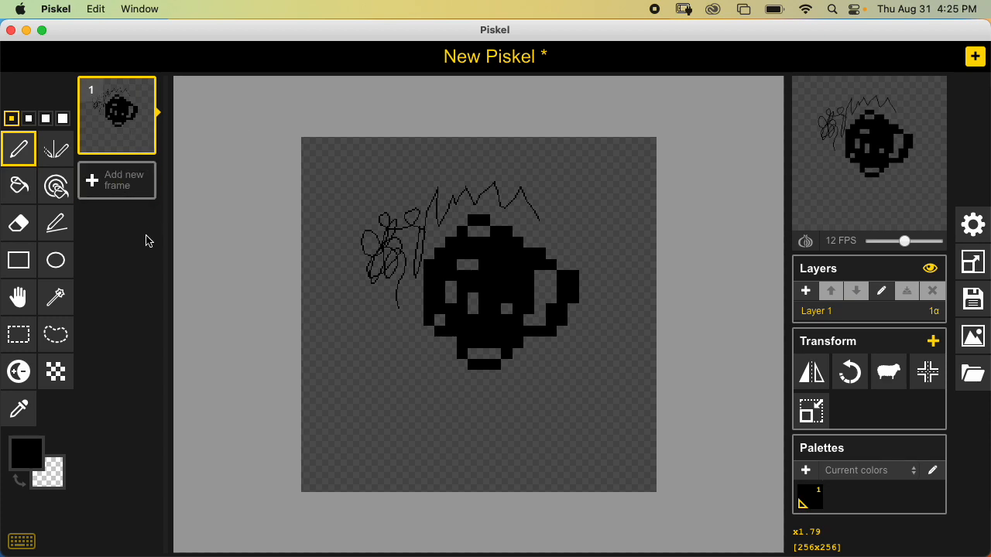
- Add a blank second frame and delete it again
key(n)
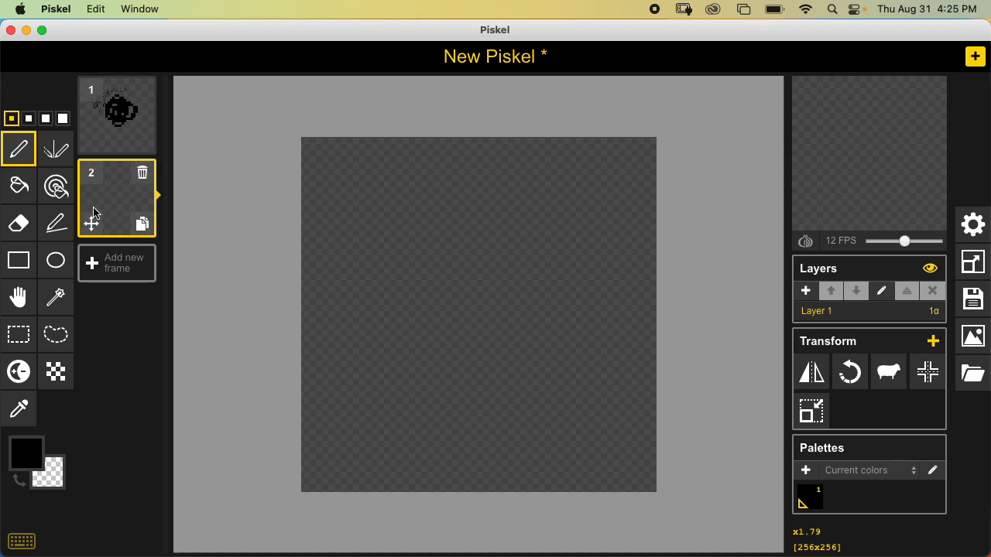
drag(111, 177, 137, 255)
click(142, 179)
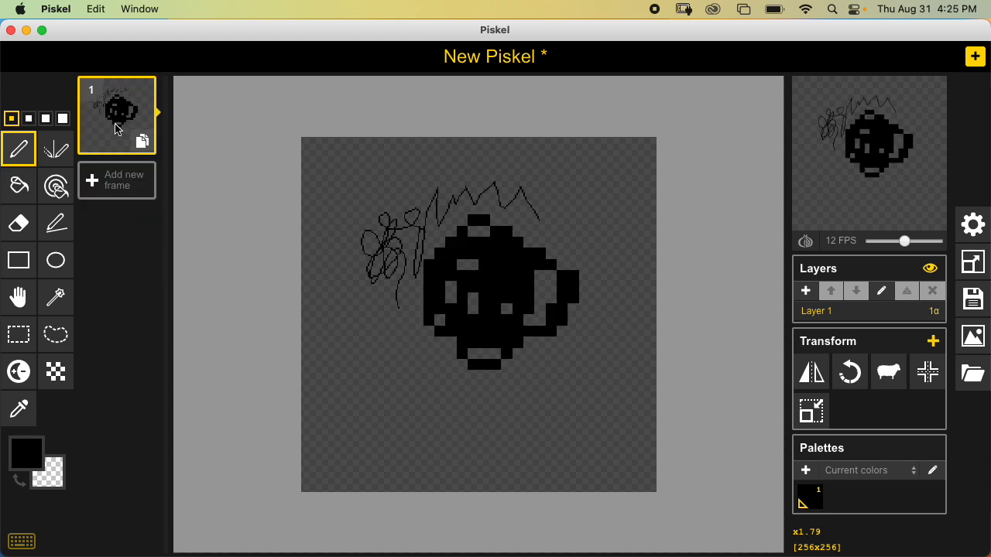
- Duplicate the scribbled frame four times to make five identical frames
click(142, 141)
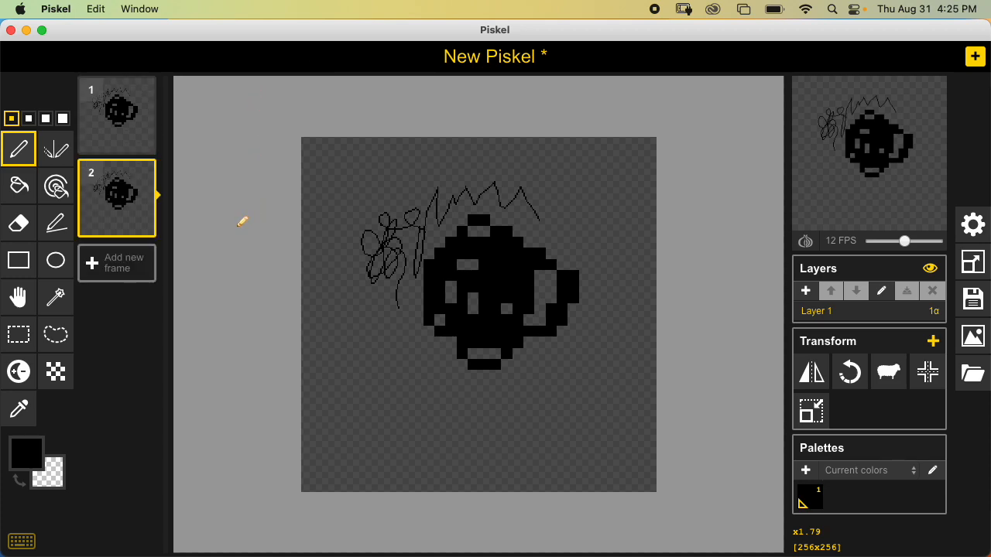
key(shift+n)
key(shift+n)
key(shift+n)
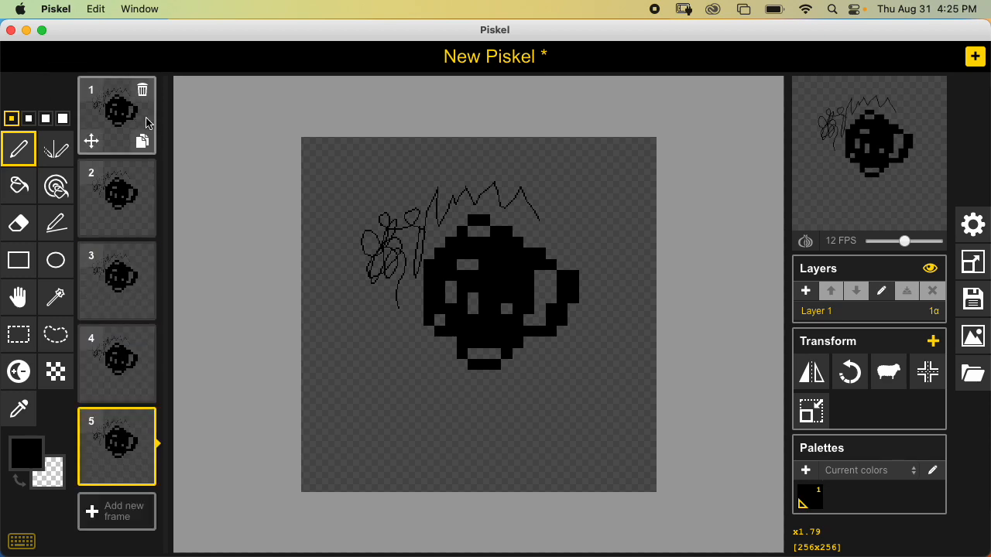
- Step through the five frames, scribble different test strokes on them with the Pen tool, and watch the animated preview
key(Up)
key(Up)
key(Up)
key(Up)
key(Down)
key(Down)
key(Down)
drag(591, 333, 577, 362)
key(Down)
drag(508, 442, 418, 426)
drag(379, 383, 366, 350)
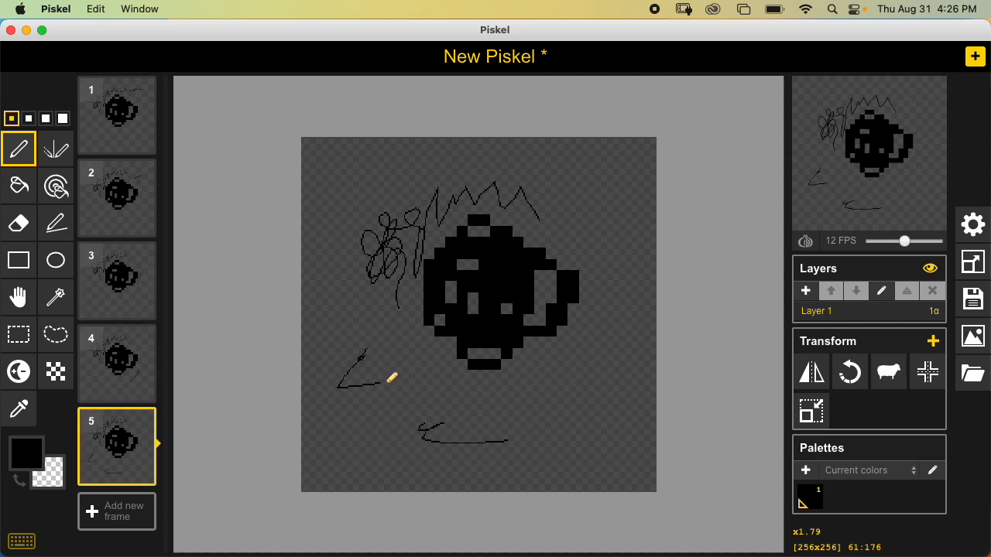
mouse_move(908, 130)
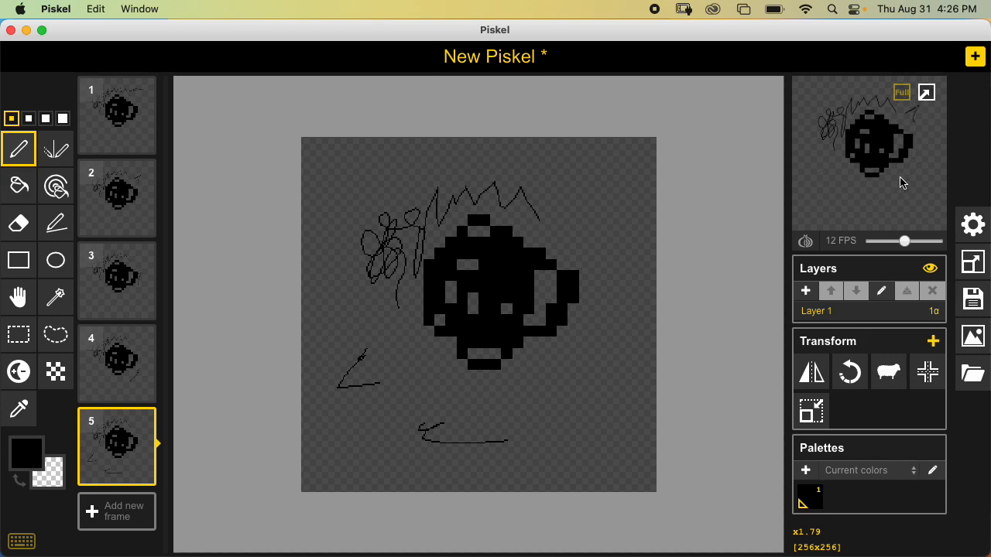
- Delete all the scribbled frames and leave a single blank frame
click(139, 94)
click(140, 94)
click(139, 95)
click(140, 94)
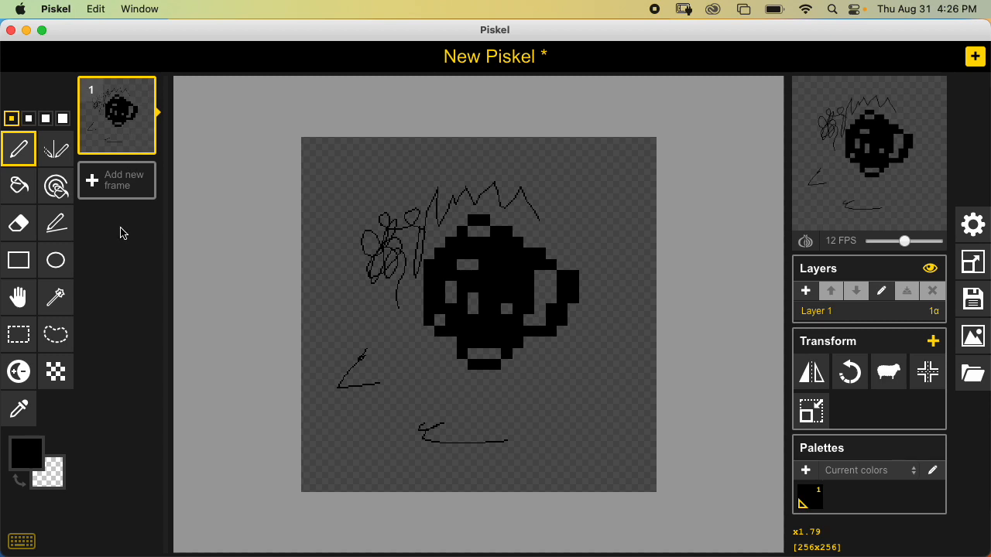
click(137, 177)
click(143, 87)
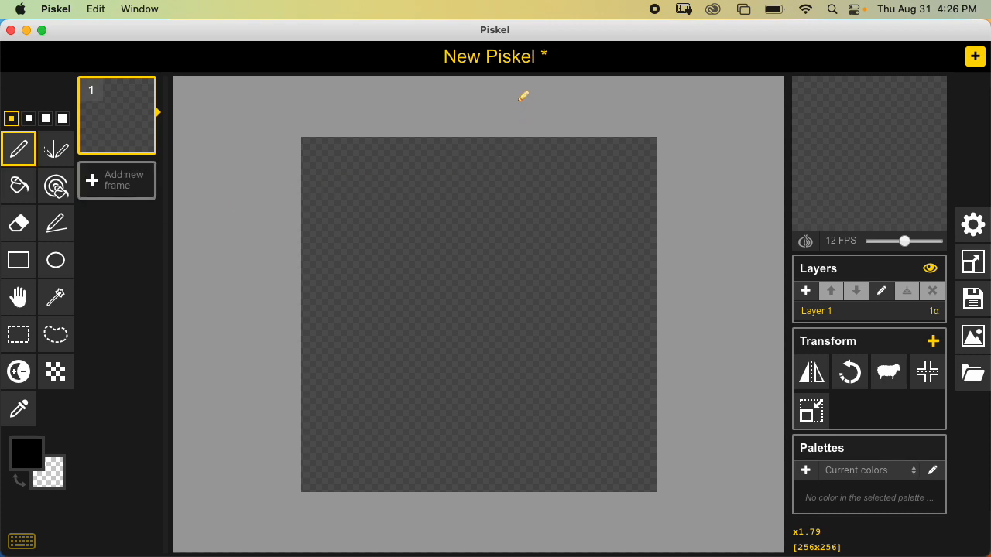
- Draw a large upright black ellipse as the head in the canvas centre, using the Circle tool at the largest pen size
scroll(545, 155, up, 4)
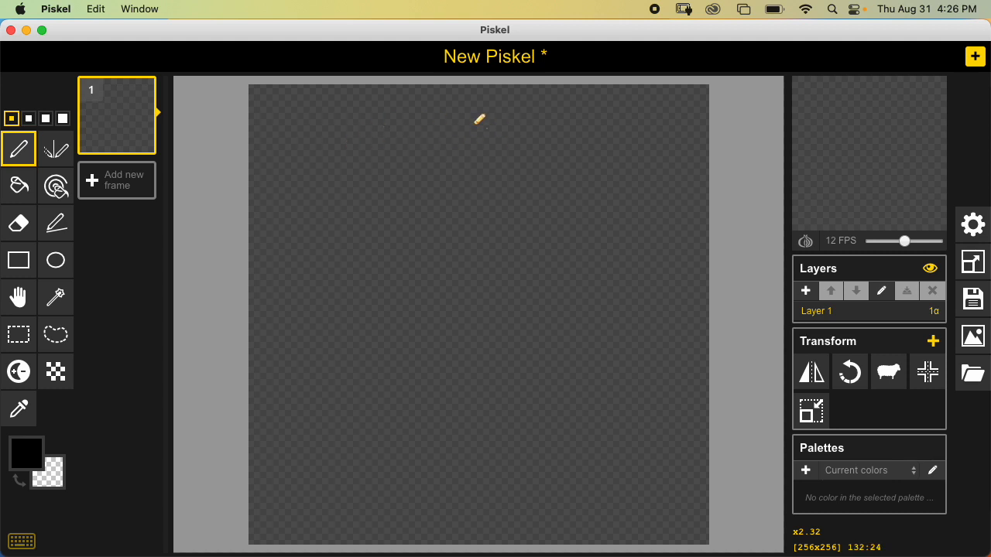
click(63, 118)
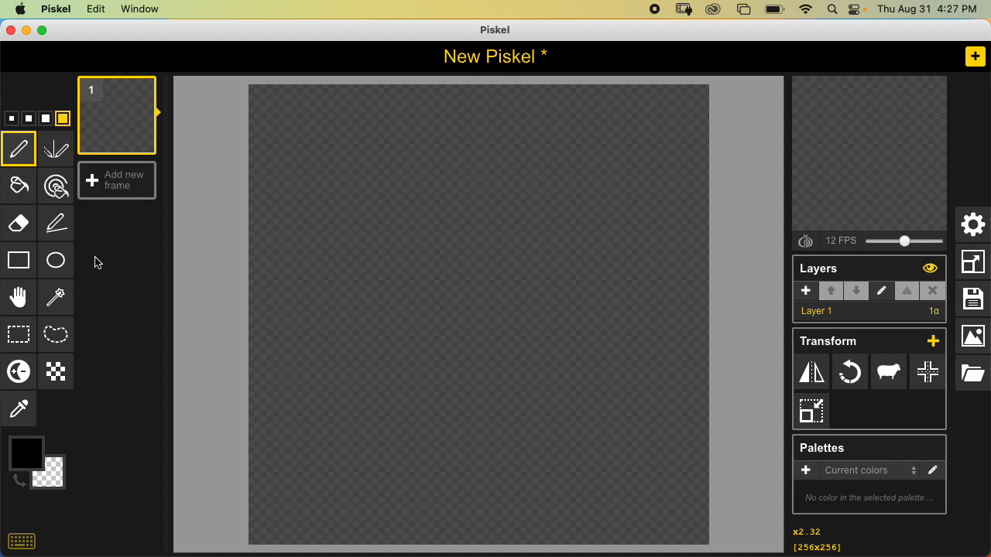
click(56, 260)
drag(356, 177, 623, 476)
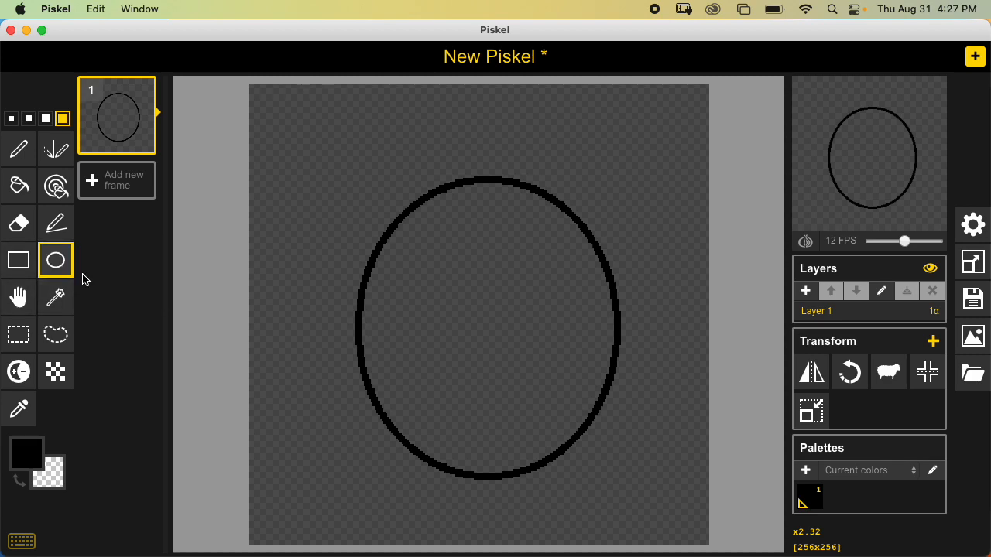
- Add two pointed ears to the head with the Stroke tool and two oval eyes inside it with the Circle tool
click(55, 223)
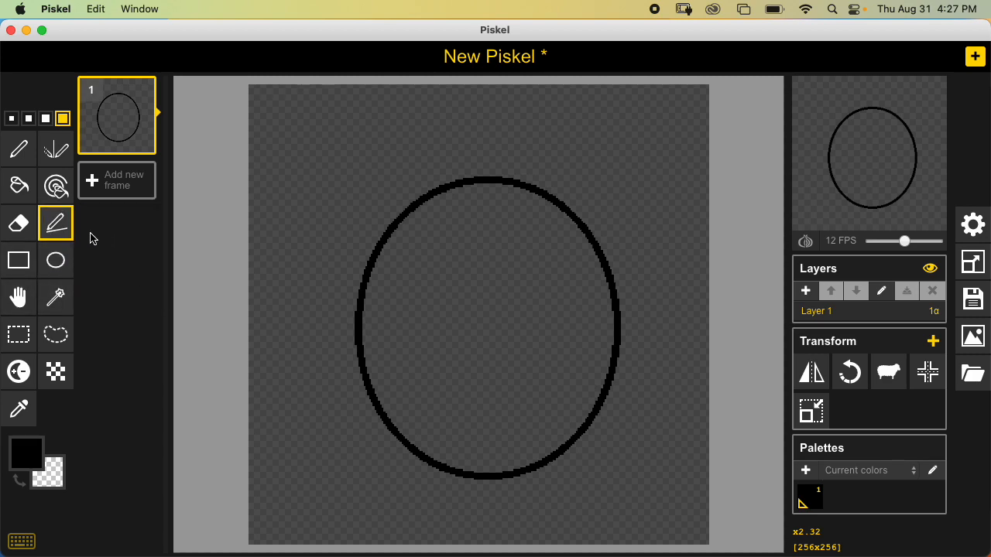
mouse_move(370, 184)
mouse_down()
mouse_move(393, 267)
mouse_move(456, 238)
mouse_up()
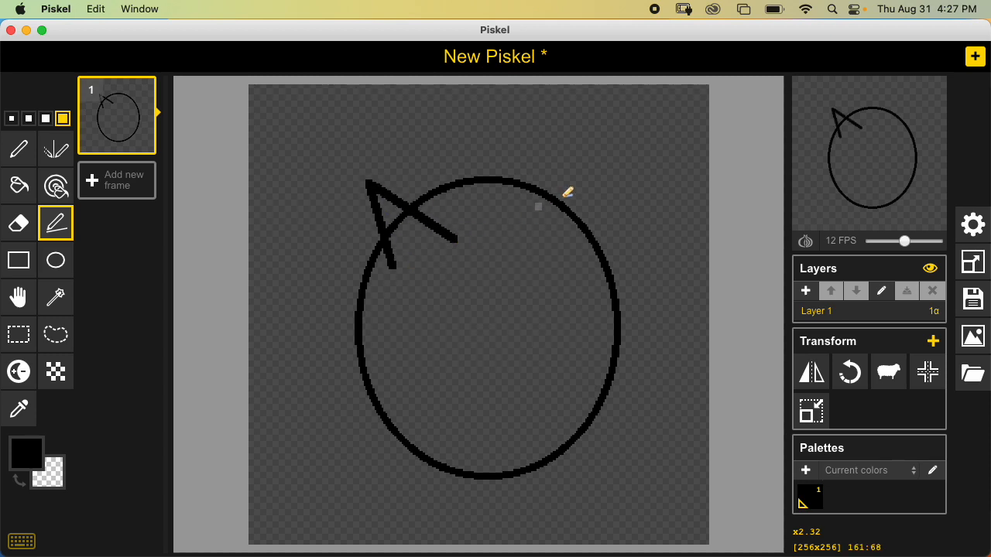
drag(577, 164, 532, 233)
drag(579, 163, 570, 253)
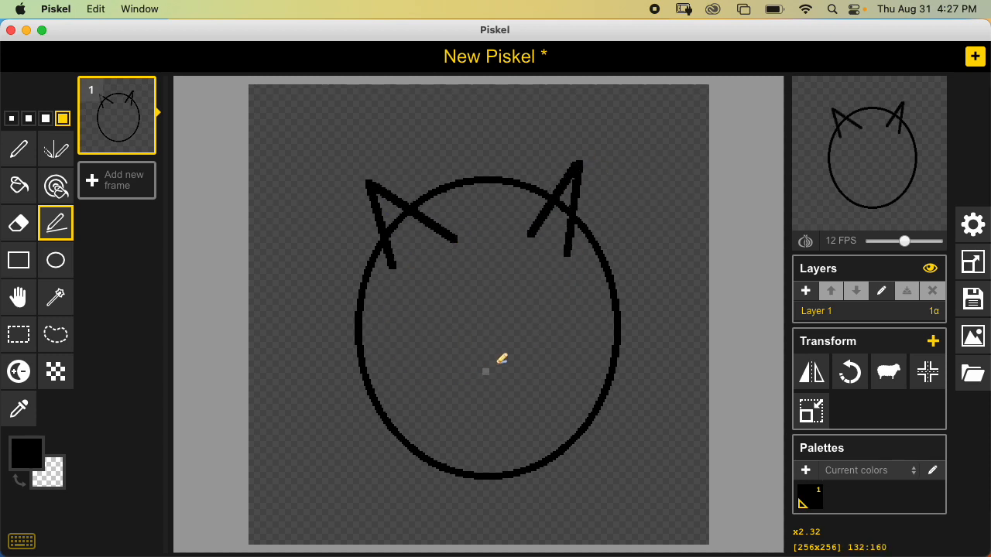
click(56, 260)
drag(426, 267, 496, 313)
drag(542, 267, 582, 308)
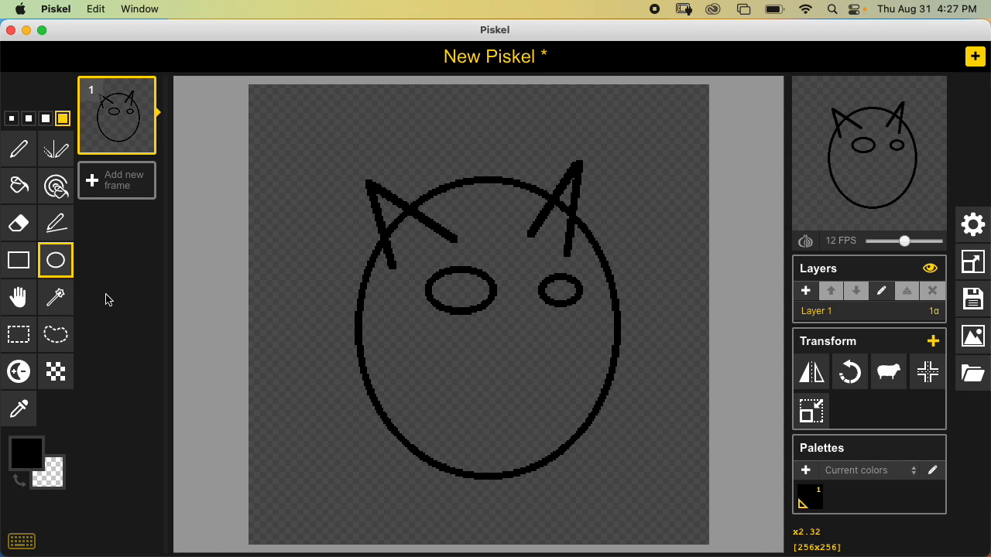
- Add a blank second frame and turn on onion skinning to show the sketch beneath it
click(135, 193)
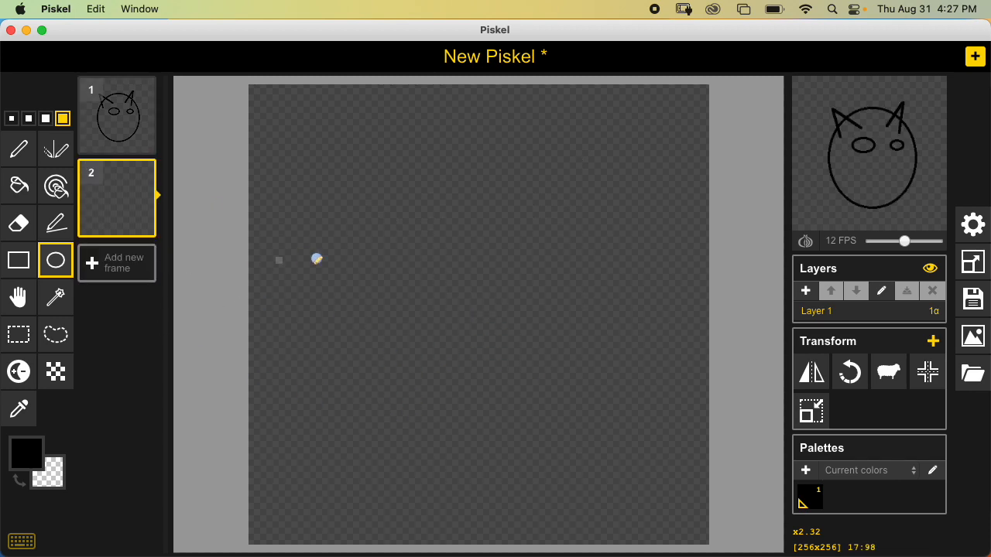
click(805, 240)
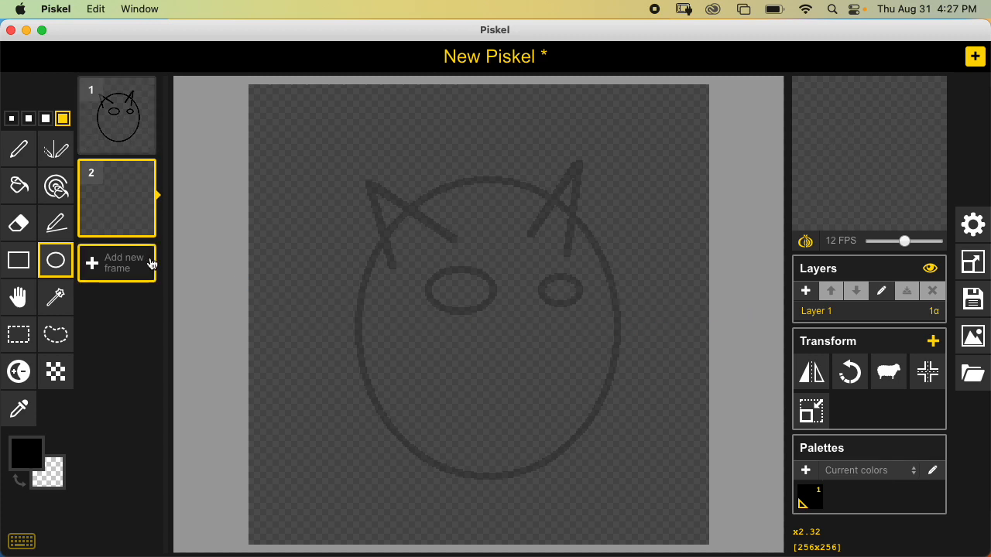
- Switch to the Pen tool and set the primary colour to purple #9566b6
click(19, 149)
click(25, 453)
drag(171, 308, 178, 370)
drag(129, 347, 97, 296)
drag(168, 367, 172, 378)
click(123, 348)
drag(123, 350, 97, 327)
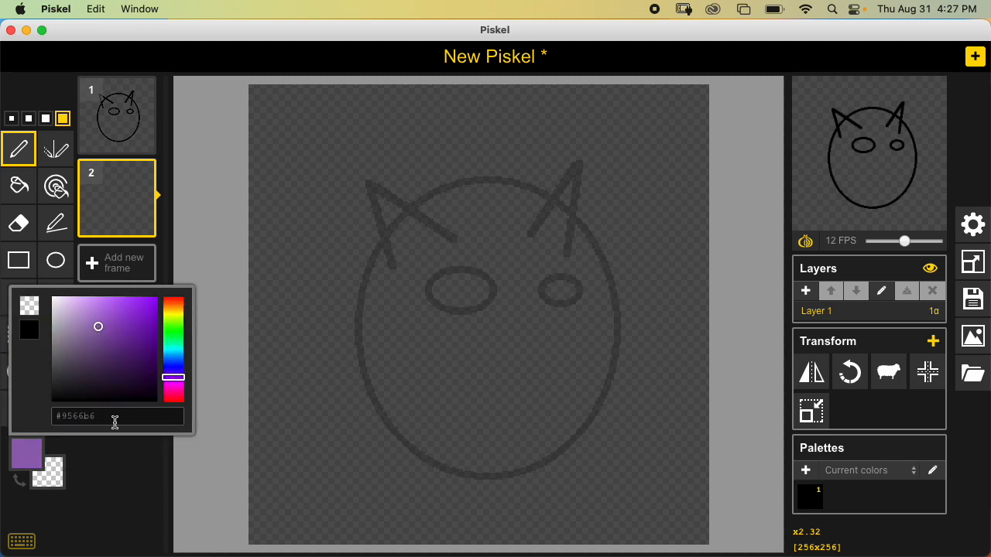
click(122, 488)
- Trace the cat's head, ears and eyes in purple, add a nose and mouth, and delete the black sketch frame
mouse_move(381, 256)
mouse_down()
mouse_move(368, 211)
mouse_move(384, 193)
mouse_move(427, 210)
mouse_move(425, 197)
mouse_move(509, 178)
mouse_move(554, 187)
mouse_move(570, 168)
mouse_move(616, 282)
mouse_move(613, 360)
mouse_move(578, 455)
mouse_move(460, 499)
mouse_move(380, 359)
mouse_move(436, 456)
mouse_move(455, 469)
mouse_up()
mouse_move(462, 317)
mouse_down()
mouse_move(478, 281)
mouse_move(454, 291)
mouse_move(463, 312)
mouse_up()
mouse_move(542, 279)
mouse_down()
mouse_move(562, 298)
mouse_move(562, 272)
mouse_move(552, 288)
mouse_up()
mouse_move(517, 353)
mouse_down()
mouse_move(563, 425)
mouse_move(472, 444)
mouse_up()
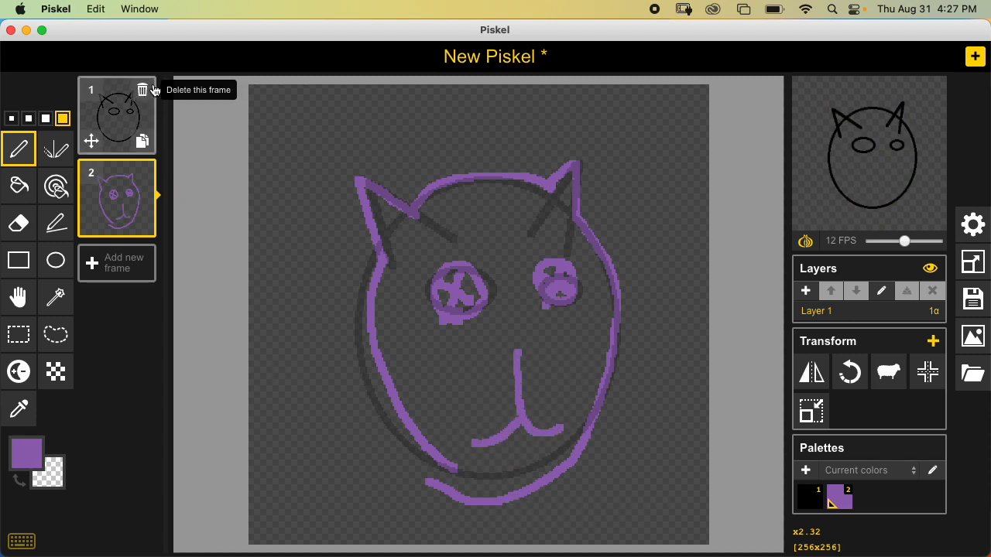
click(144, 88)
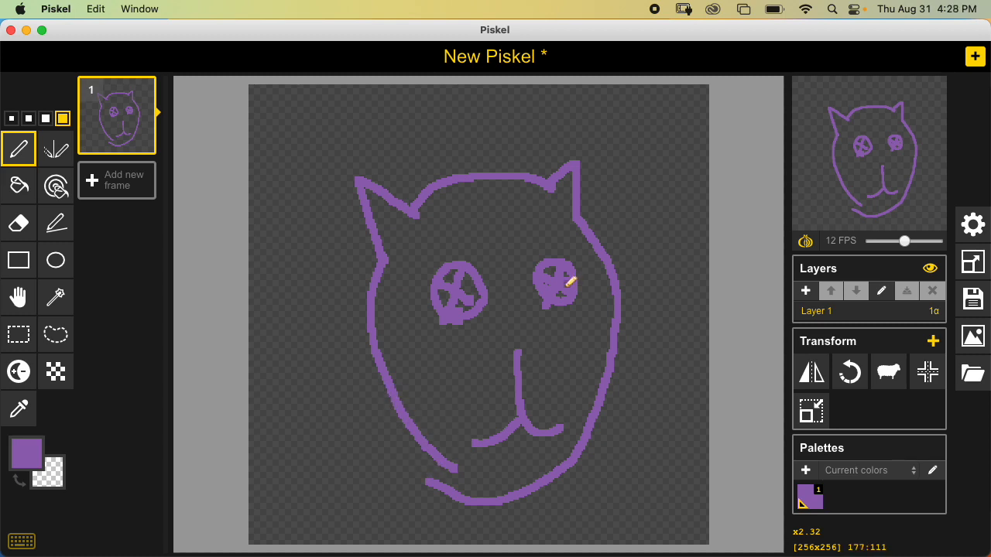
- Erase the mismatched chin line, redraw it as one smooth purple curve joining both cheeks, and clean off the leftover pixels
key(e)
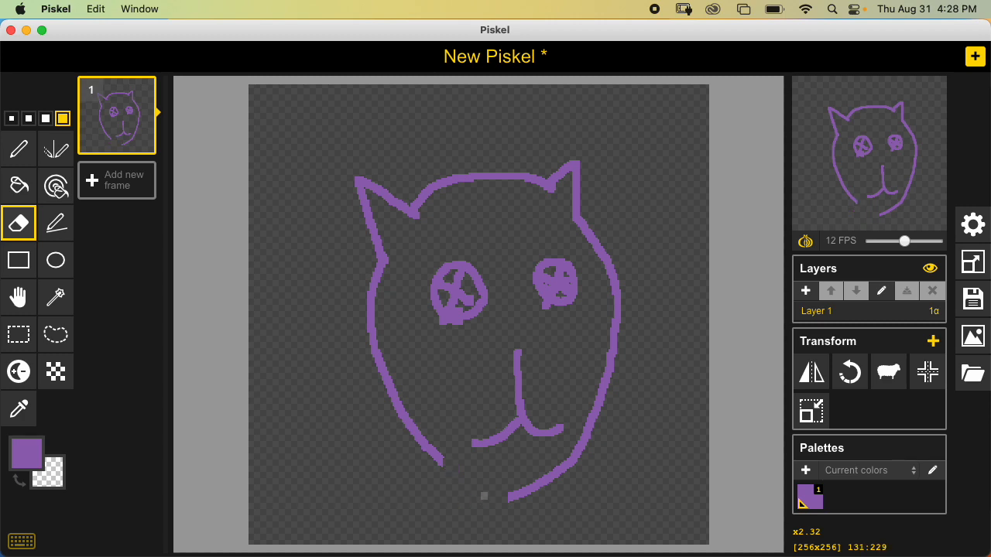
key(p)
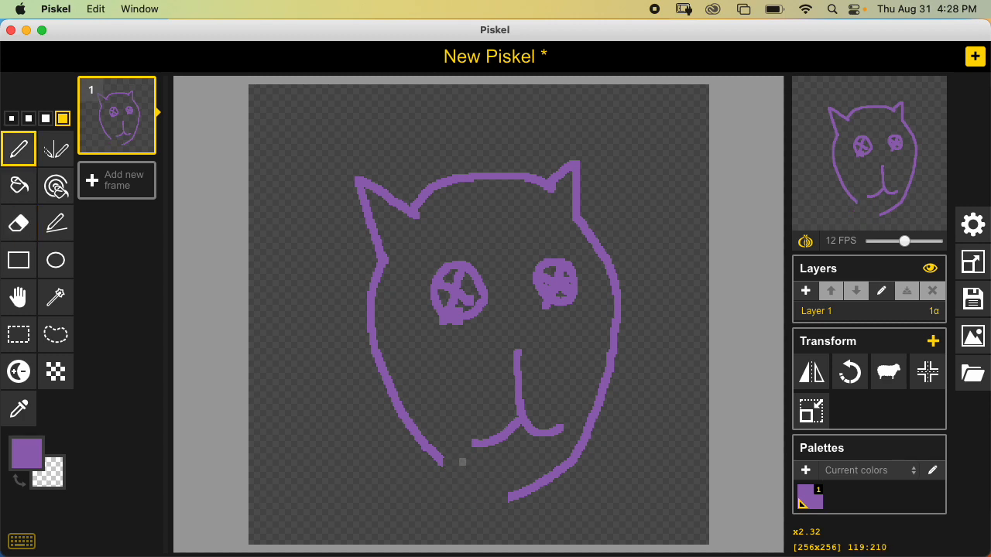
mouse_move(441, 453)
mouse_down()
mouse_move(463, 472)
mouse_move(516, 479)
mouse_move(559, 460)
mouse_up()
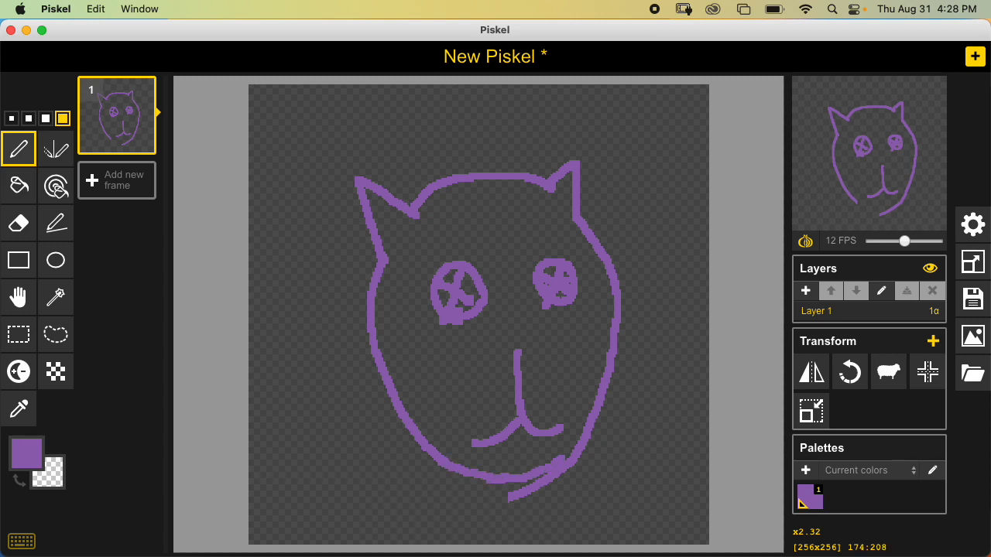
key(e)
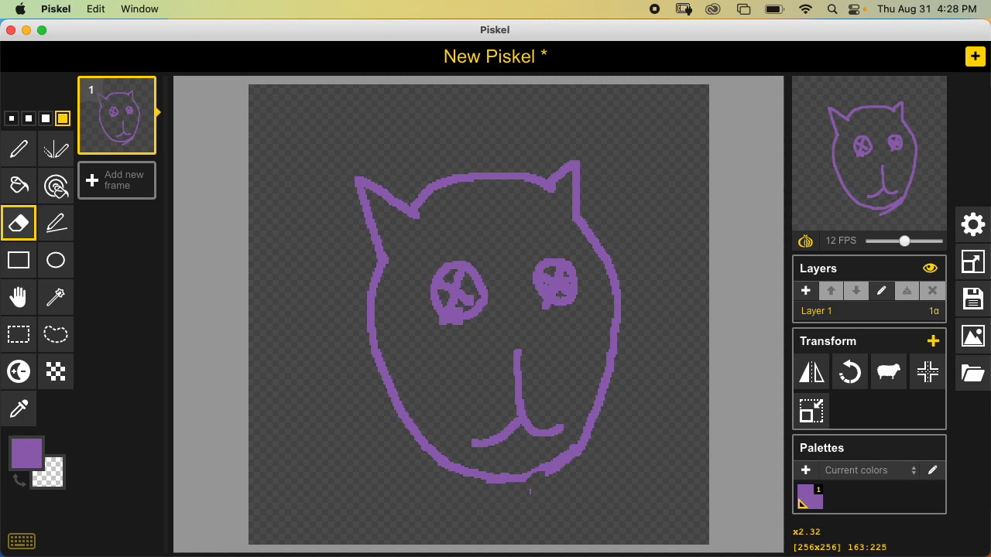
key(p)
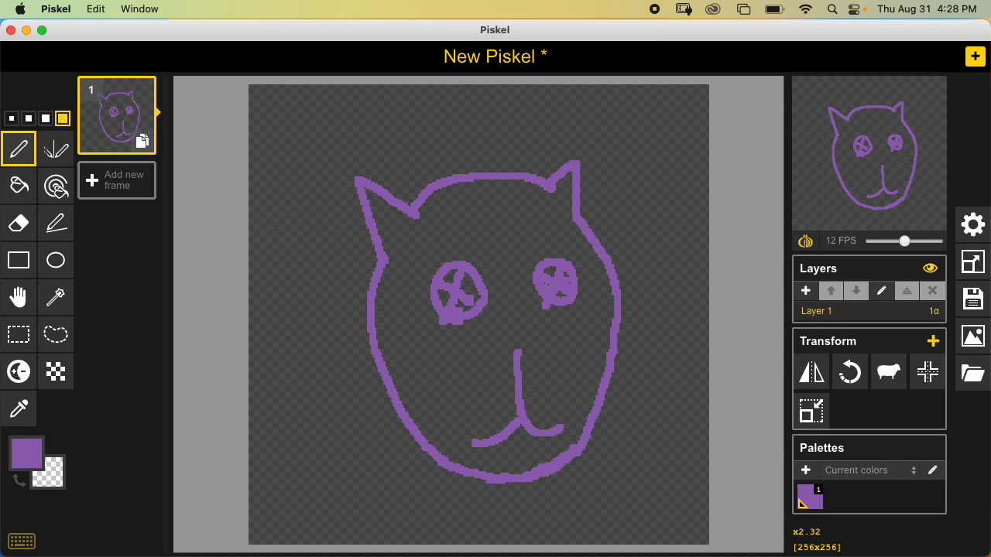
- Duplicate the purple cat frame four times to make five frames and select the first one
click(142, 141)
click(142, 224)
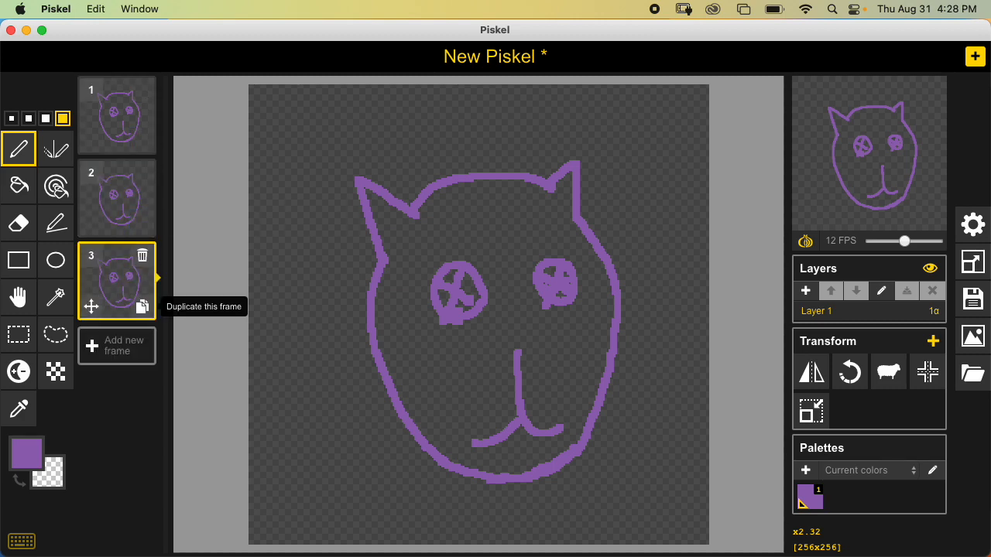
click(142, 307)
click(142, 390)
click(116, 116)
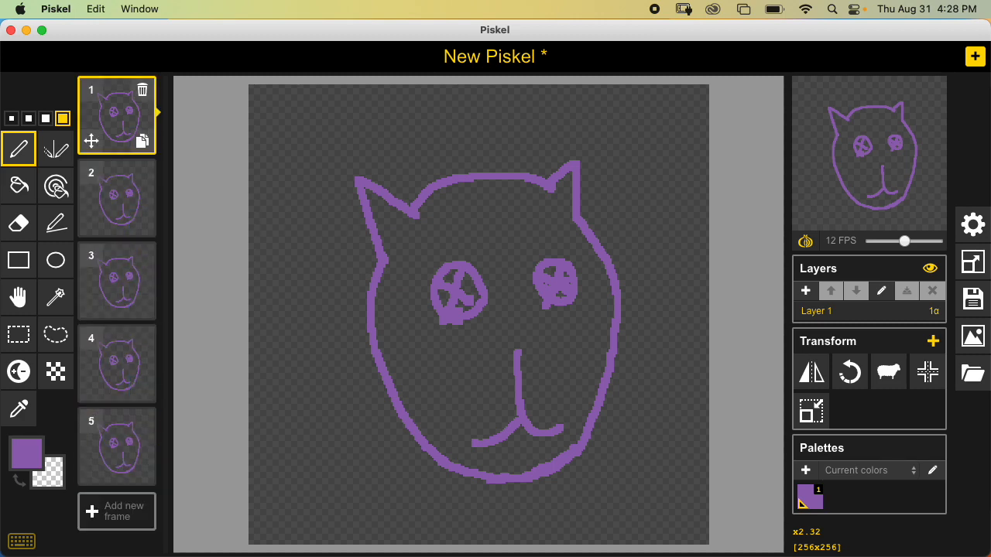
- Scribble purple test strokes with the Pen tool in the empty area above the cat's left ear on frame 1
click(19, 186)
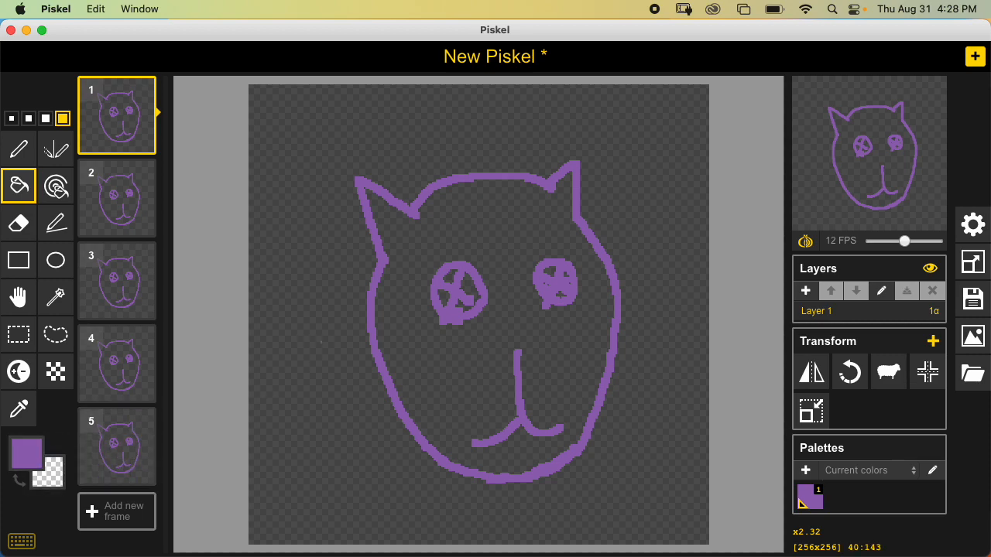
click(19, 149)
mouse_move(395, 114)
mouse_down()
mouse_move(308, 136)
mouse_move(381, 141)
mouse_move(403, 123)
mouse_move(409, 133)
mouse_move(379, 126)
mouse_move(366, 140)
mouse_move(376, 111)
mouse_up()
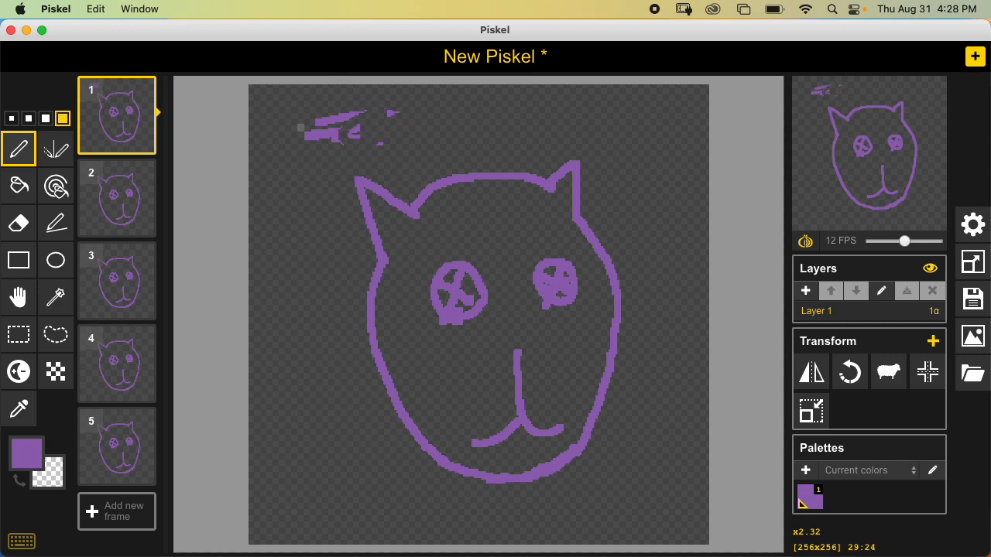
scroll(306, 127, up, 2)
drag(341, 124, 299, 114)
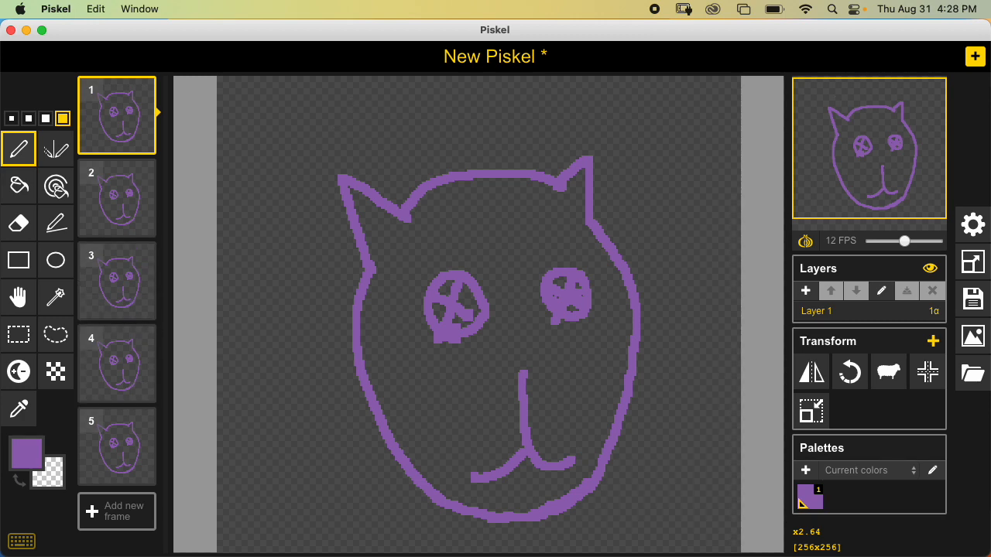
- Set the secondary colour to light purple #b5a8c7
click(48, 472)
click(194, 360)
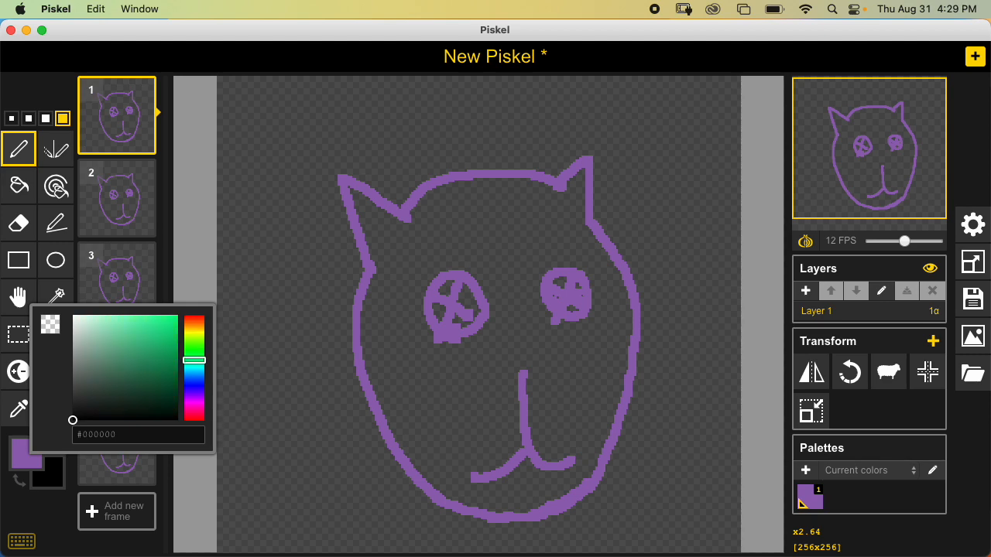
drag(195, 360, 194, 391)
mouse_move(128, 339)
mouse_down()
mouse_move(97, 323)
mouse_move(90, 337)
mouse_up()
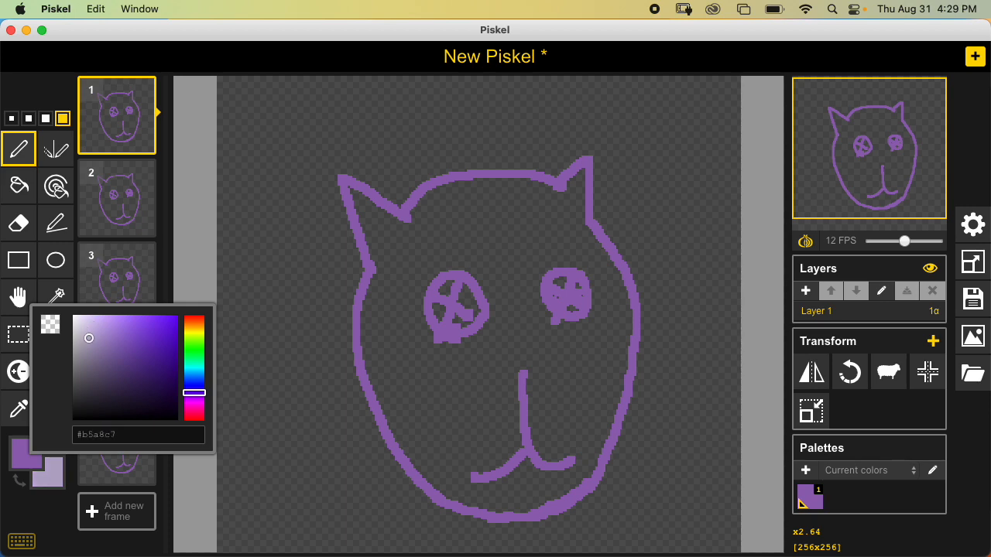
click(48, 474)
- Draw test strokes above the left ear with the primary and secondary colours, and undo them all
mouse_move(287, 141)
mouse_down()
mouse_move(330, 120)
mouse_move(347, 146)
mouse_move(278, 116)
mouse_move(269, 146)
mouse_move(307, 124)
mouse_move(288, 139)
mouse_up()
right_click(302, 119)
drag(295, 125, 304, 138)
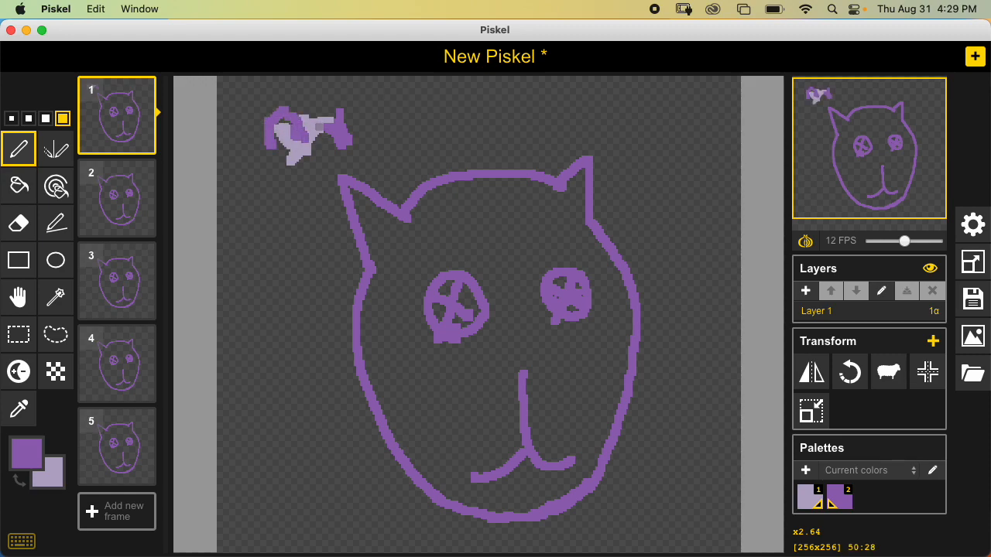
key(super+z)
key(super+z)
key(super+z)
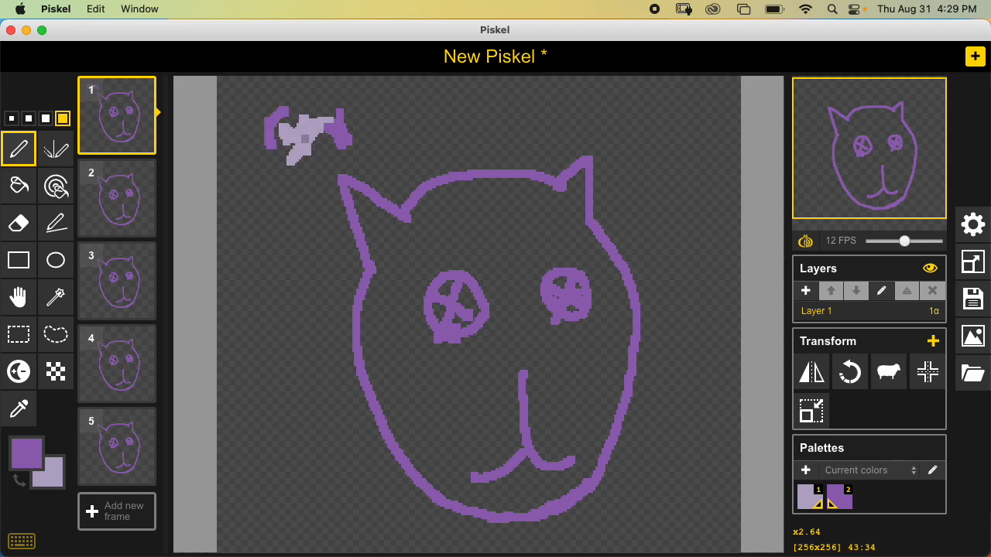
key(super+z)
key(super+z)
key(super+z)
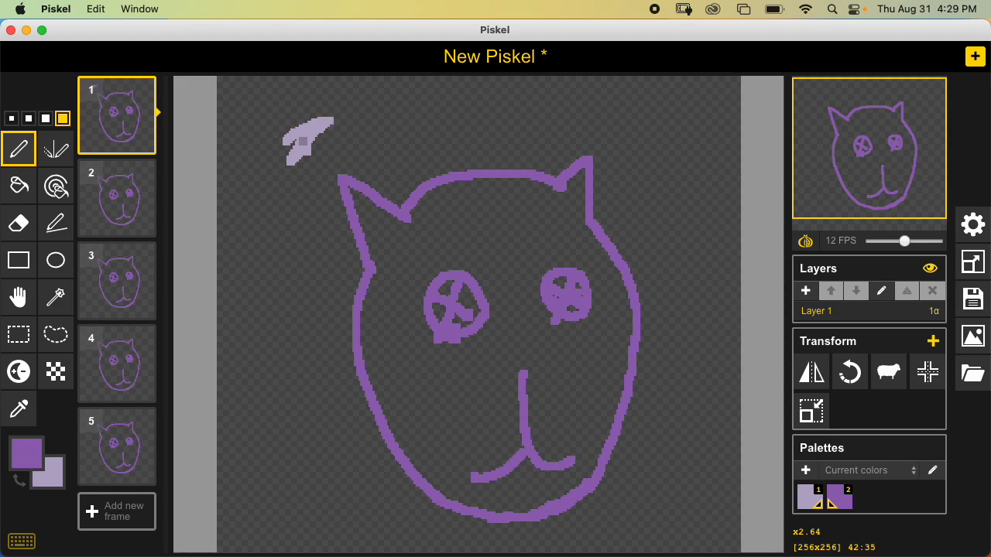
- Try filling frame 1's cat face with the primary purple, undo it, and select the face area with the magic wand
click(19, 186)
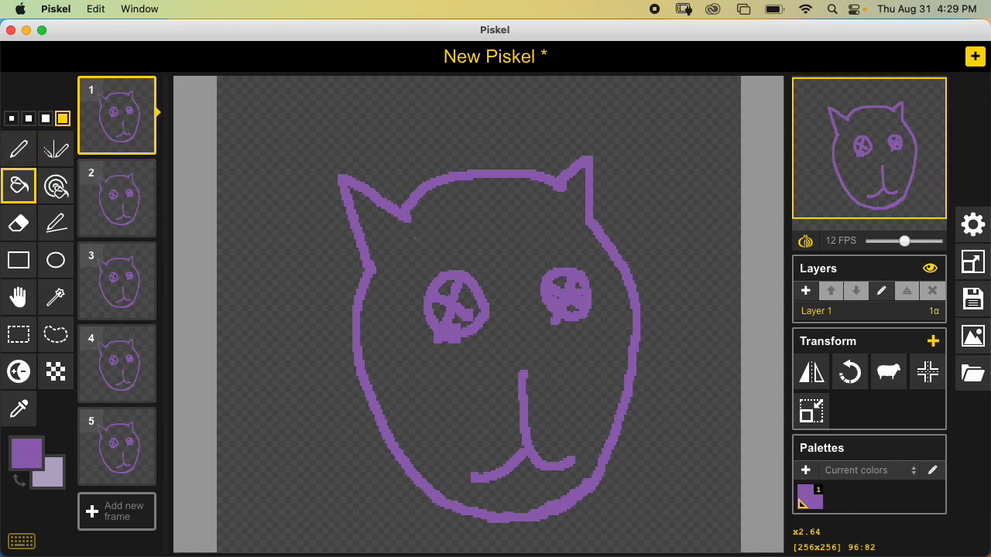
click(386, 256)
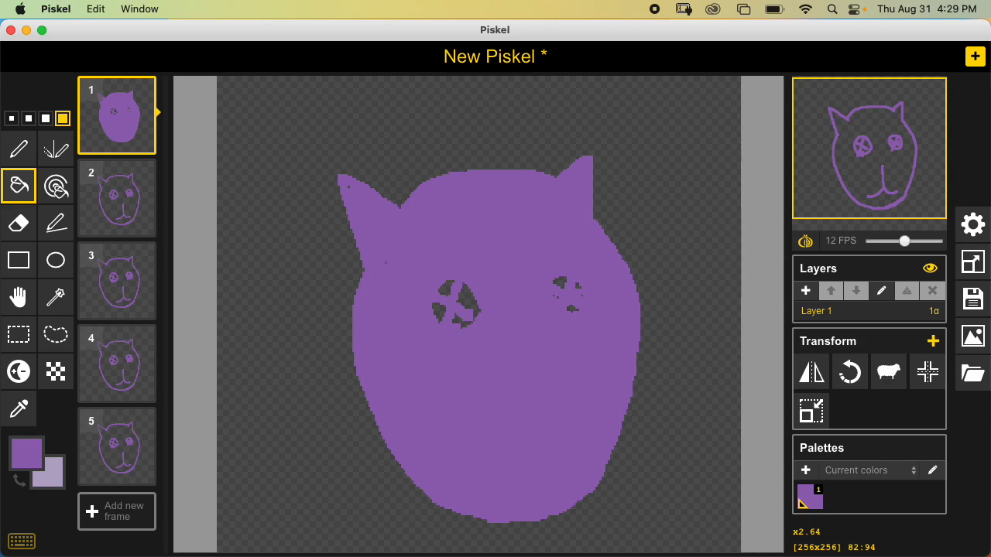
key(w)
key(super+z)
click(385, 260)
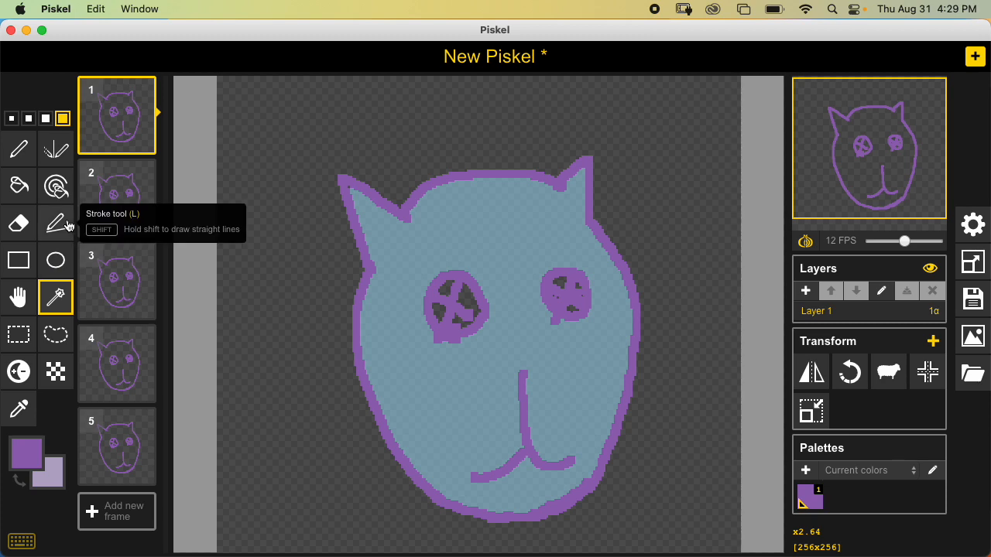
- Fill the cat's face and the gaps inside both eyes on frame 1 with the light purple secondary colour
click(29, 200)
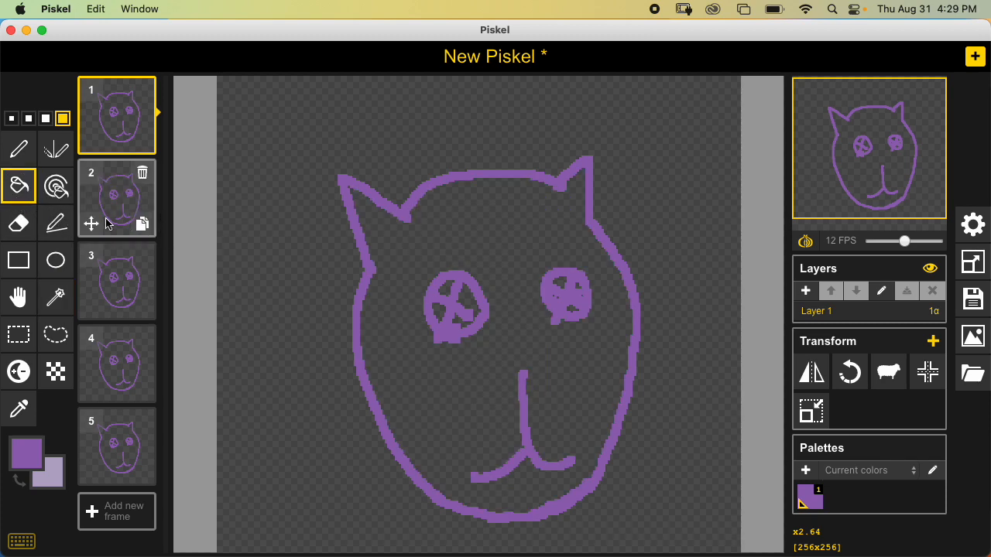
click(466, 212)
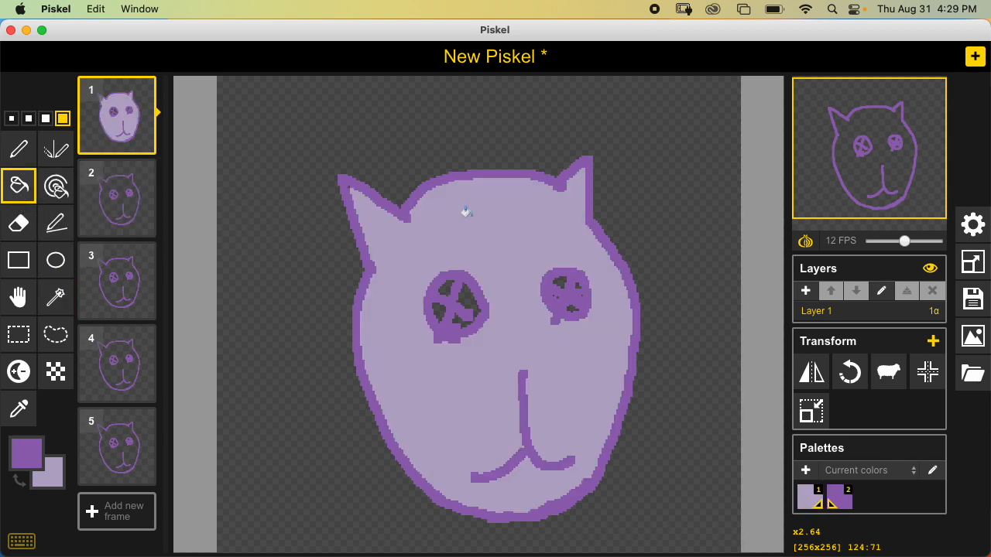
right_click(462, 294)
right_click(447, 286)
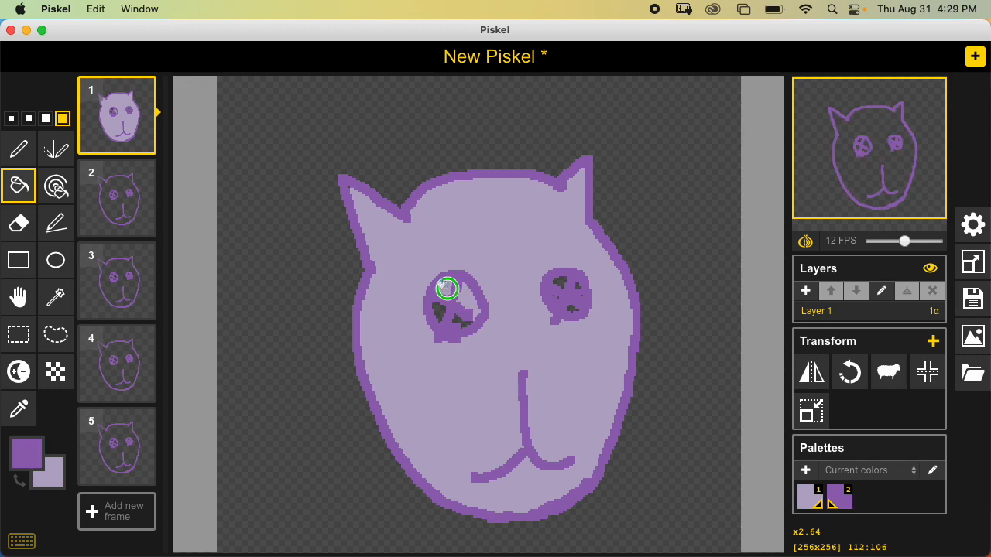
right_click(436, 308)
right_click(463, 321)
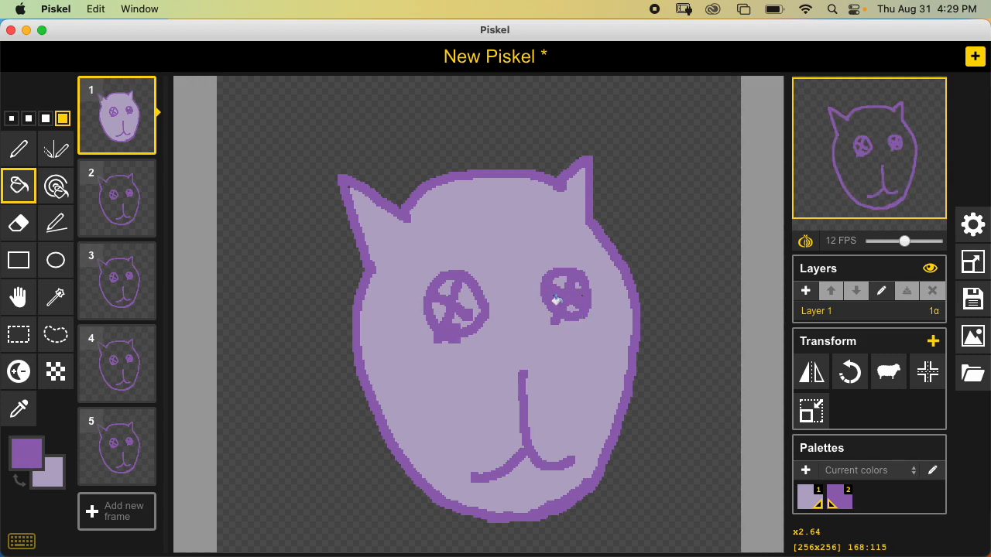
- Return to the Paint bucket tool and set the primary colour to blue #6676b6
key(p)
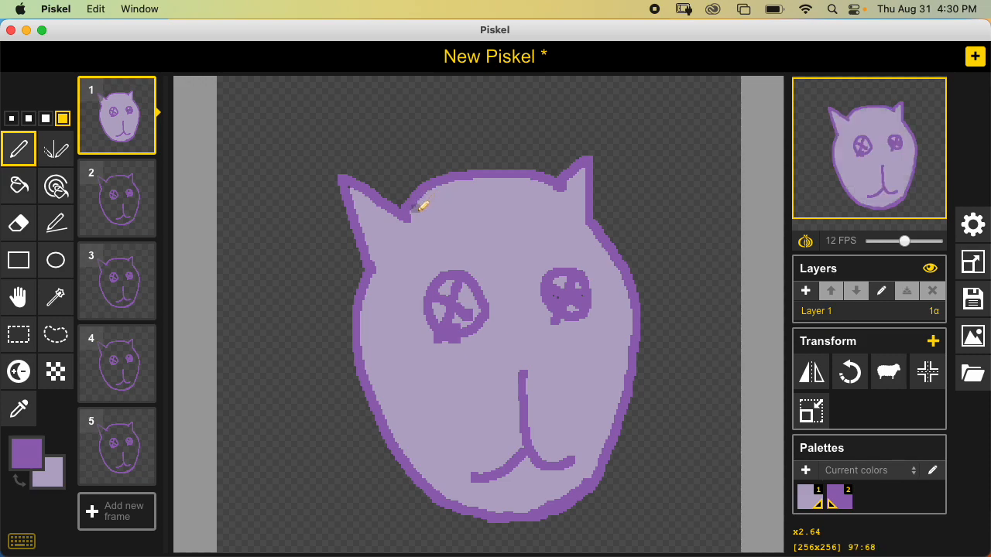
mouse_move(109, 198)
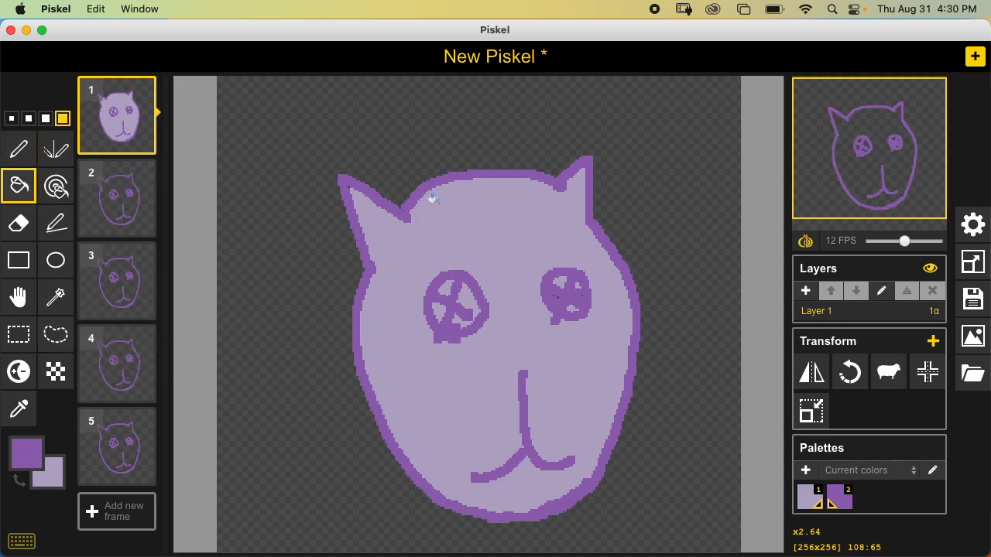
click(27, 452)
click(199, 361)
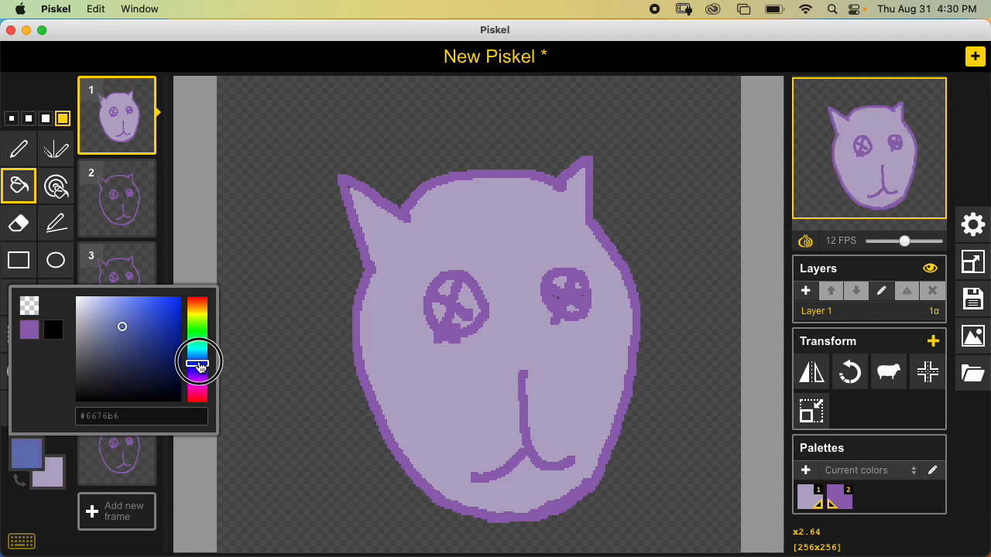
- Try filling frame 1's purple head outline, eyes and mouth with blue using the Paint bucket, and undo the fills
click(347, 213)
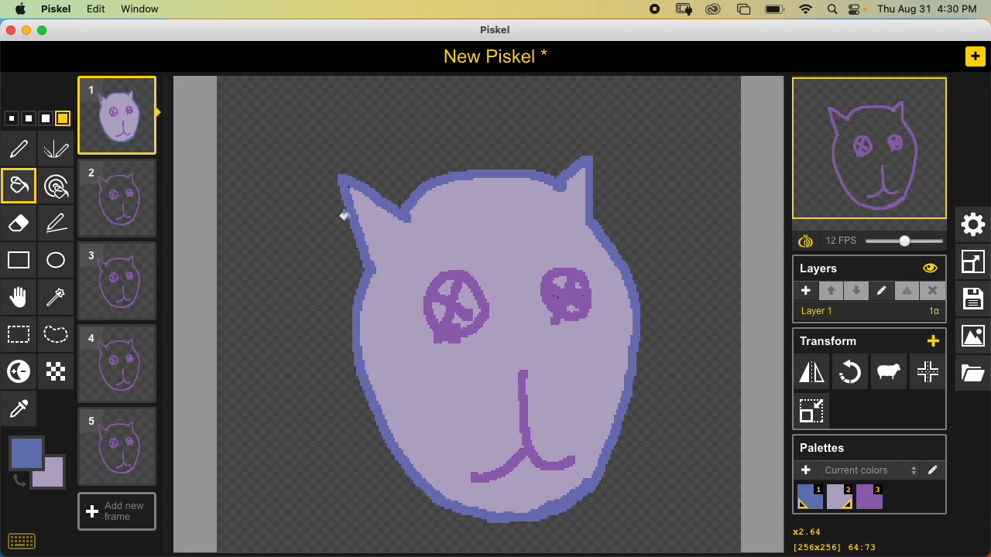
click(464, 277)
click(551, 306)
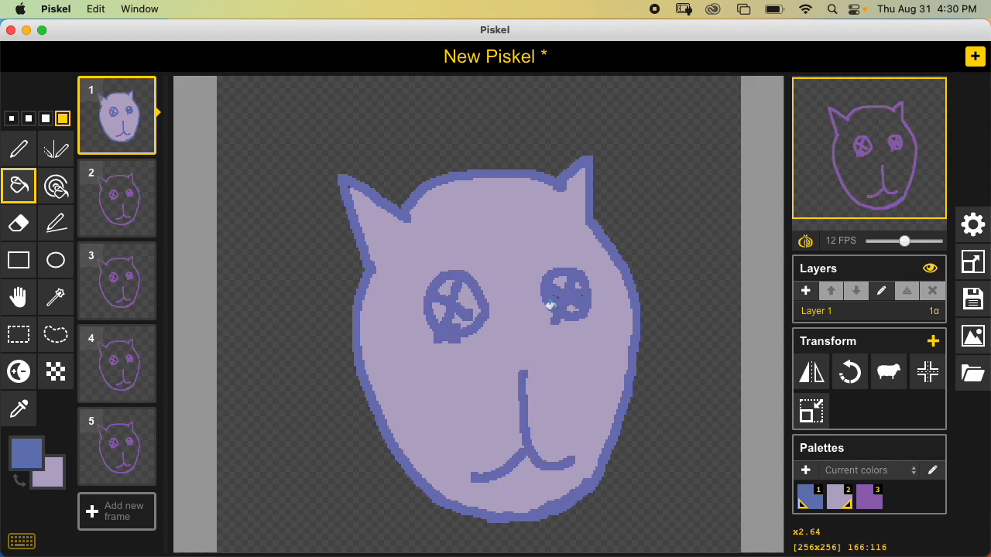
key(super+z)
key(super+z)
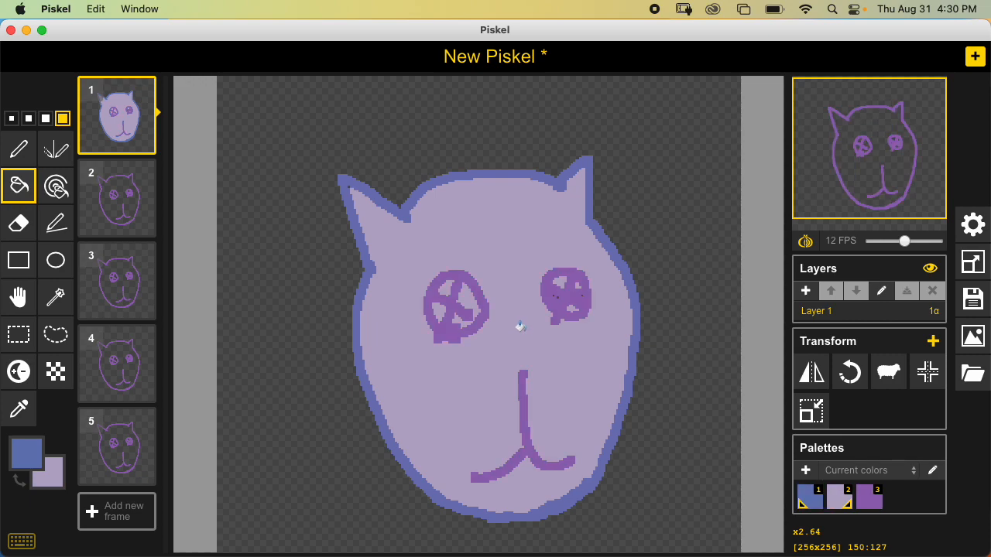
key(super+z)
- Try recolouring all purple pixels of frame 1 blue with the same-colour paint tool, and undo it
click(59, 190)
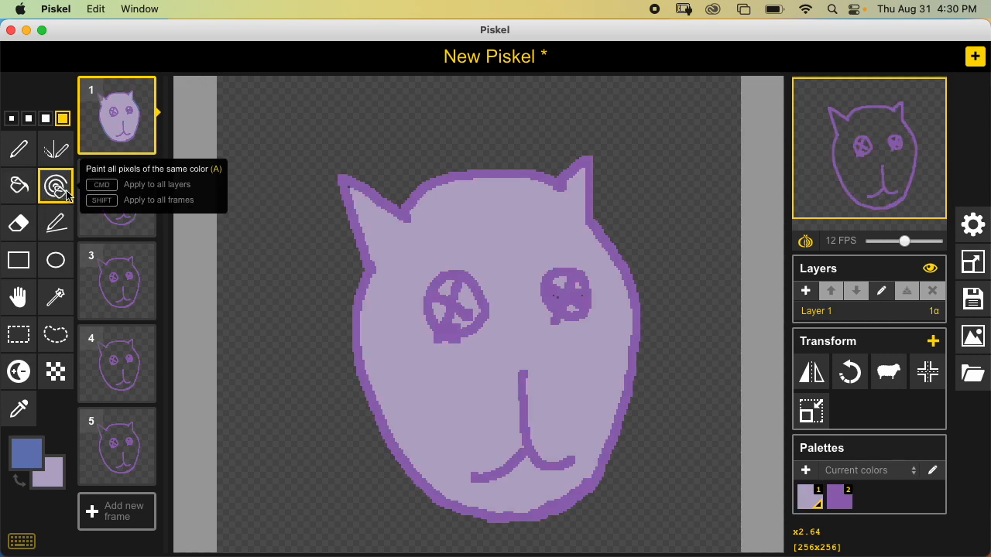
click(431, 183)
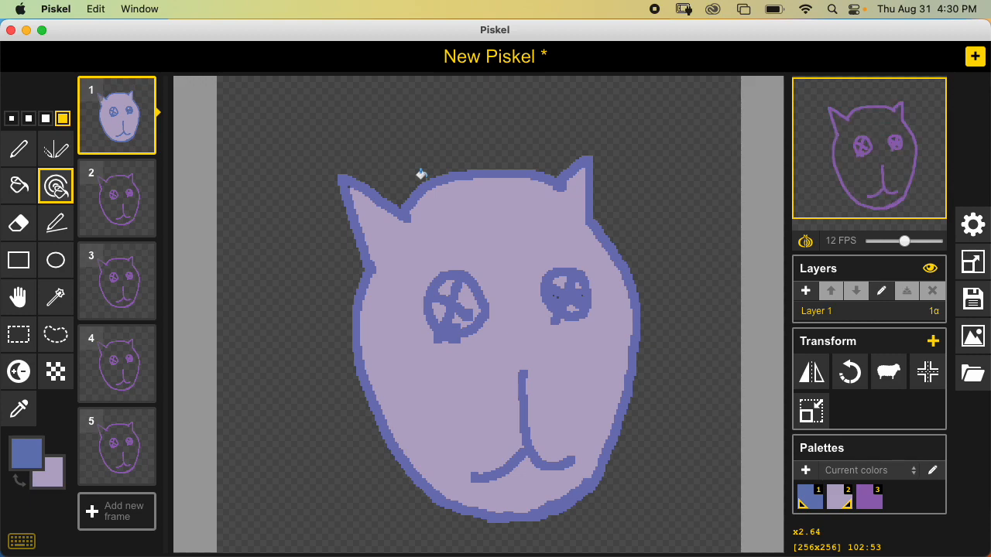
key(ctrl+z)
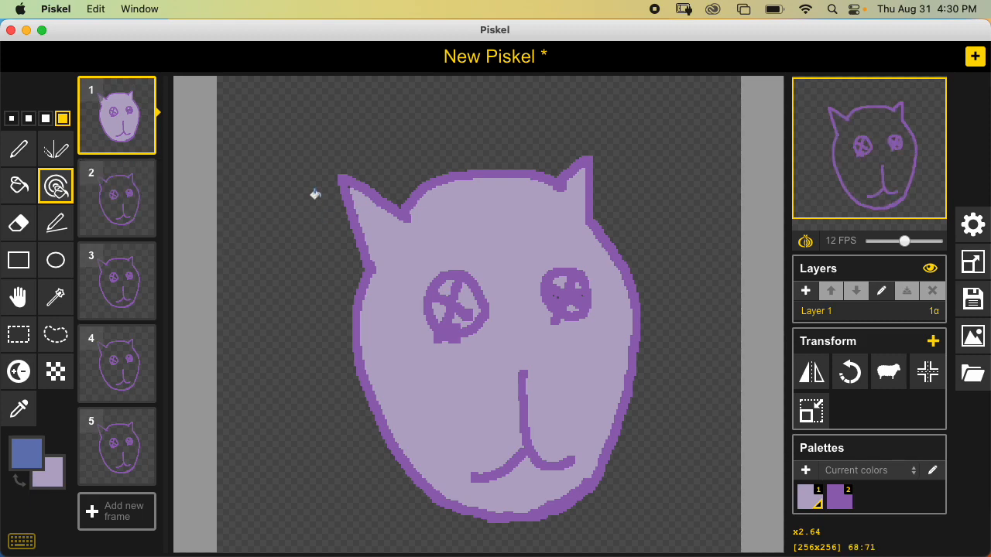
- Check frame 2, return to frame 1, and recolour the purple lines blue across all frames with the same-colour paint tool
click(136, 217)
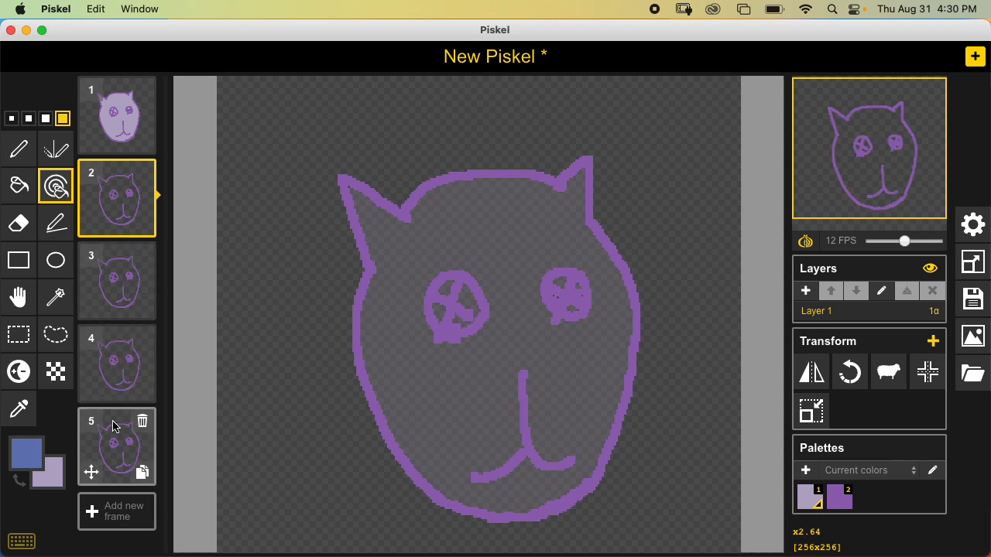
click(112, 139)
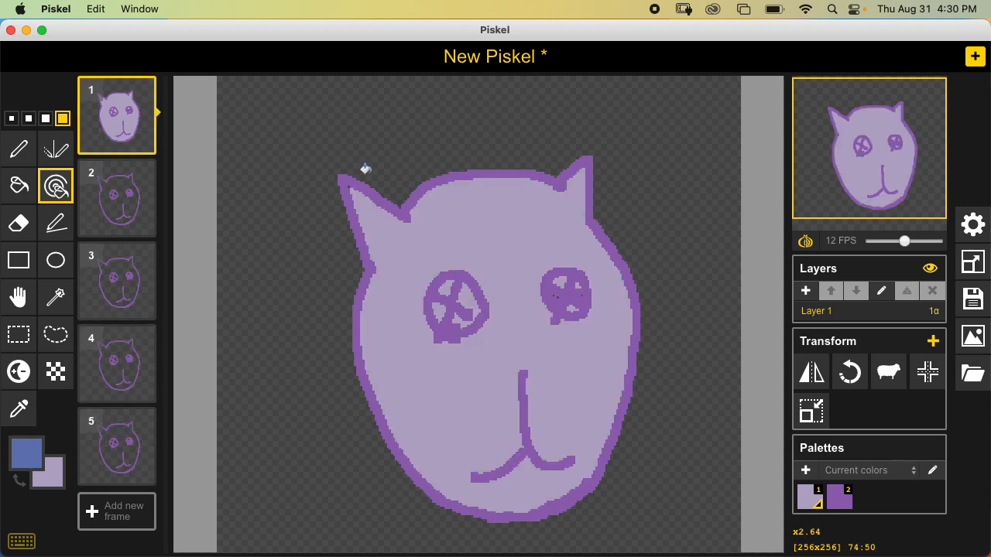
click(422, 181)
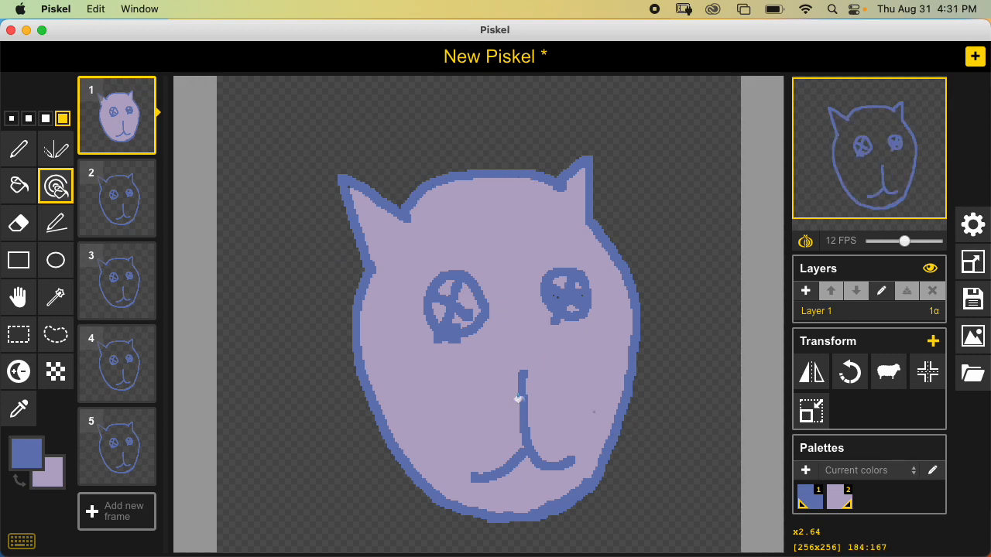
- Set the primary colour to violet #8976db and recolour the blue lines with it across all frames
click(26, 453)
drag(197, 361, 196, 370)
drag(139, 325, 124, 311)
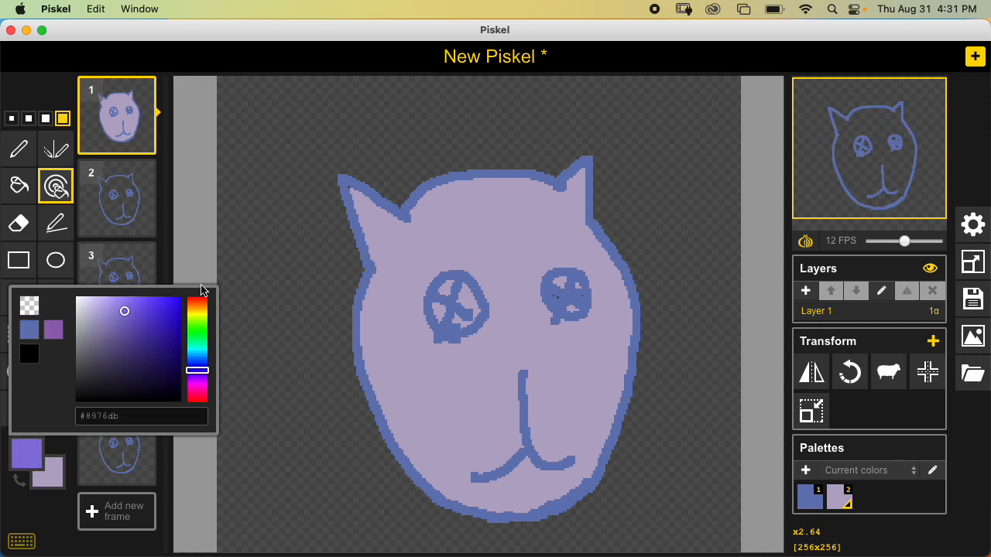
click(348, 206)
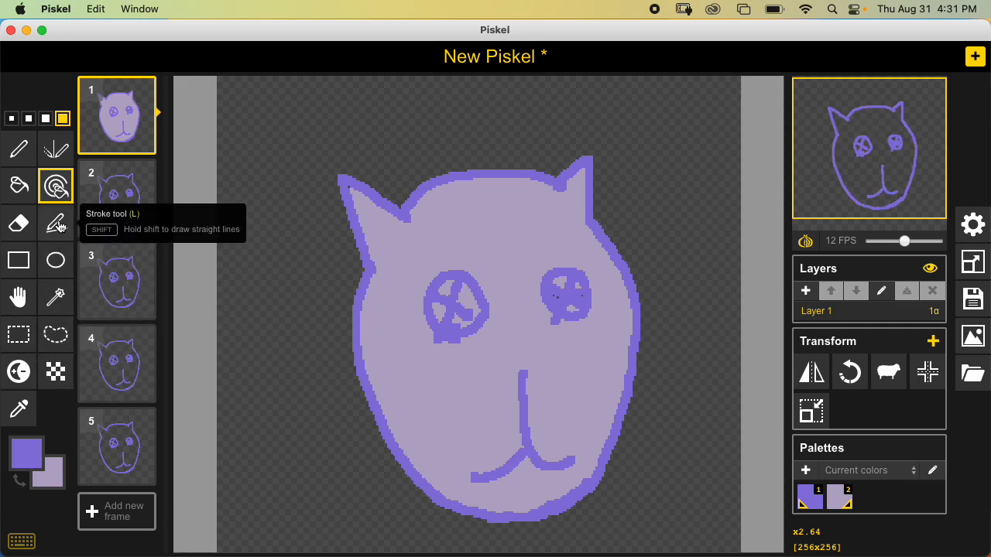
- Draw a test stroke with the mirror pen beside the cat's left ear on frame 1, and undo it
click(56, 153)
mouse_move(306, 125)
mouse_down()
mouse_move(333, 134)
mouse_move(284, 160)
mouse_move(271, 139)
mouse_up()
key(ctrl+z)
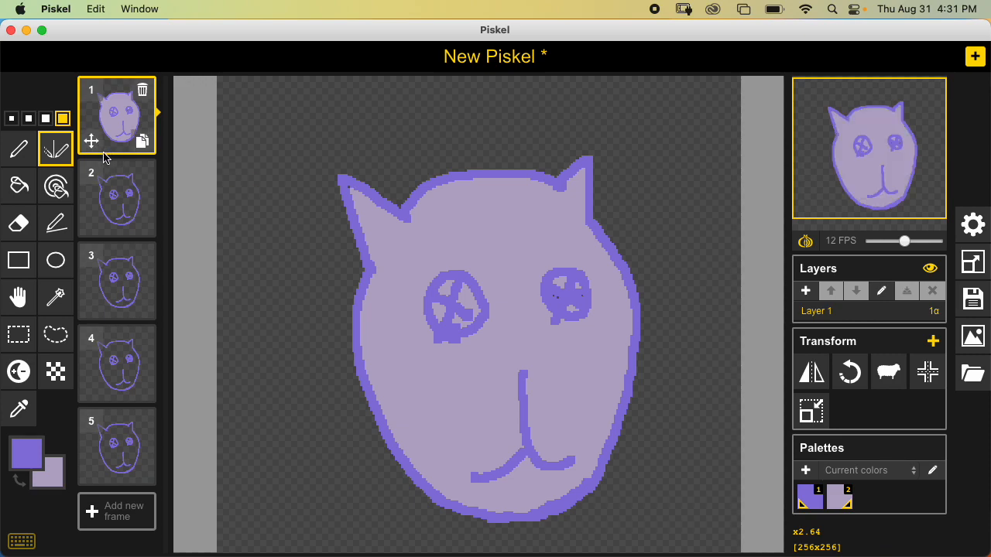
- Paint a dithered patch across the forehead and beside the left eye on frame 2 with the Dithering tool
click(60, 377)
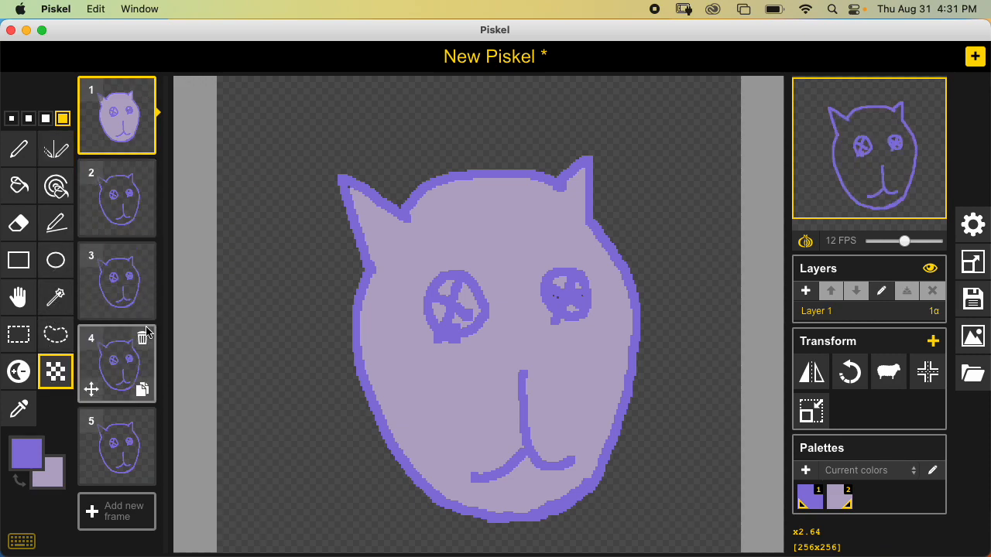
click(116, 197)
mouse_move(458, 220)
mouse_down()
mouse_move(510, 216)
mouse_move(496, 232)
mouse_move(456, 228)
mouse_move(440, 209)
mouse_move(446, 218)
mouse_move(423, 224)
mouse_move(425, 214)
mouse_move(453, 212)
mouse_move(480, 240)
mouse_move(471, 208)
mouse_move(425, 208)
mouse_move(416, 241)
mouse_move(374, 228)
mouse_move(401, 234)
mouse_move(405, 256)
mouse_move(383, 268)
mouse_move(404, 293)
mouse_up()
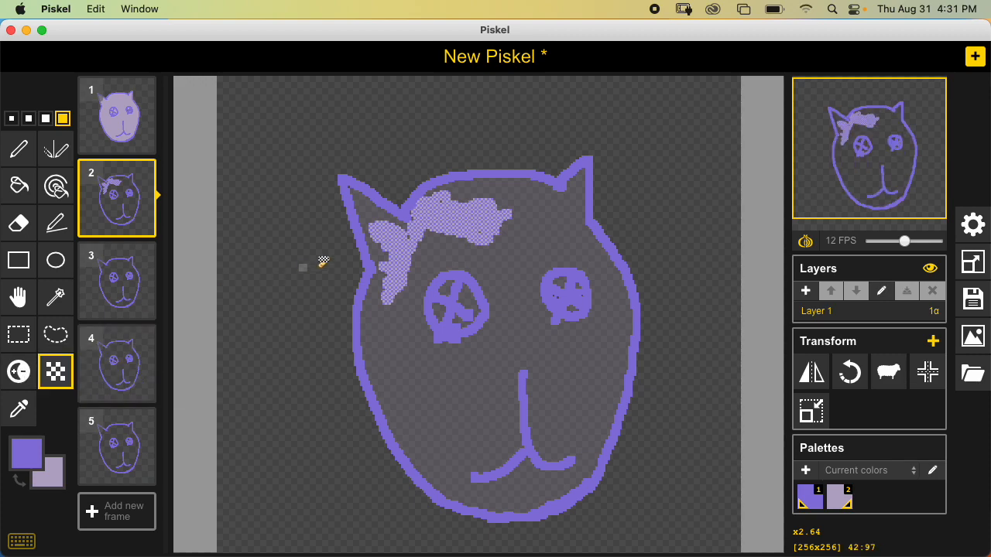
- Duplicate the filled cat frame 1, and lighten patches on the copy's forehead and left eye with the Lighten tool
click(145, 148)
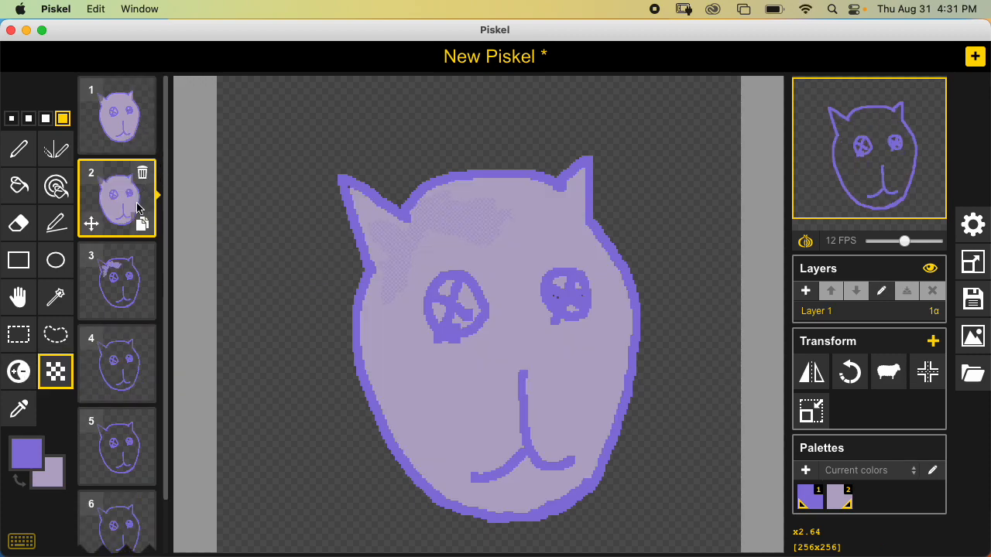
click(18, 371)
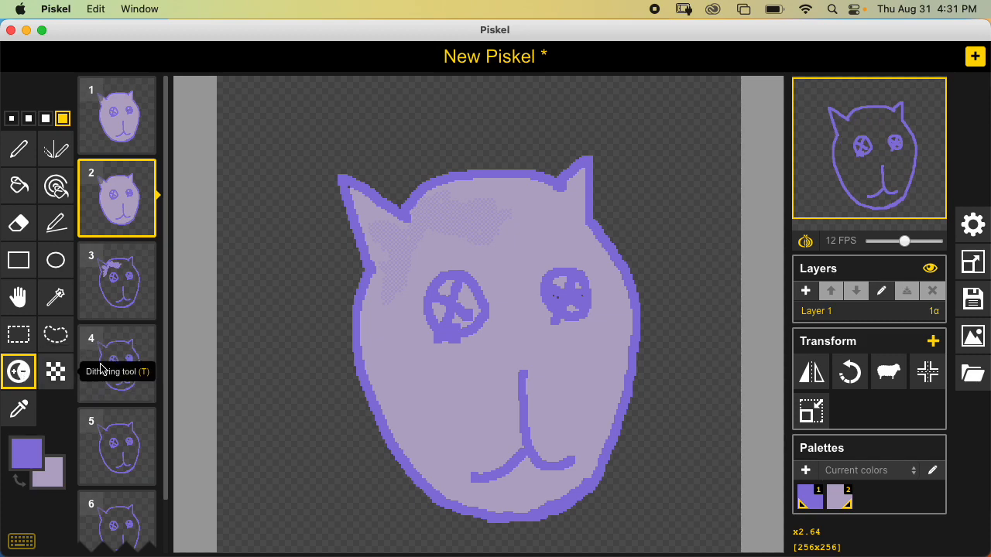
mouse_move(511, 274)
mouse_down()
mouse_move(522, 240)
mouse_move(511, 250)
mouse_up()
mouse_move(491, 350)
mouse_down()
mouse_move(438, 332)
mouse_move(426, 278)
mouse_move(455, 333)
mouse_up()
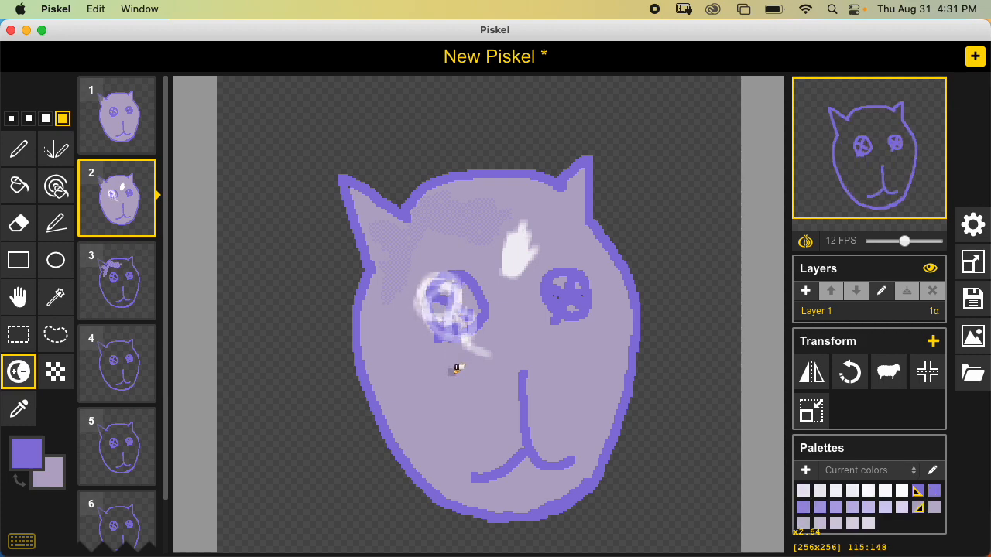
- Undo the previous lighten strokes on frame 2, and lighten the area around the cat's left eye and cheek with even passes
key(super+z)
key(super+z)
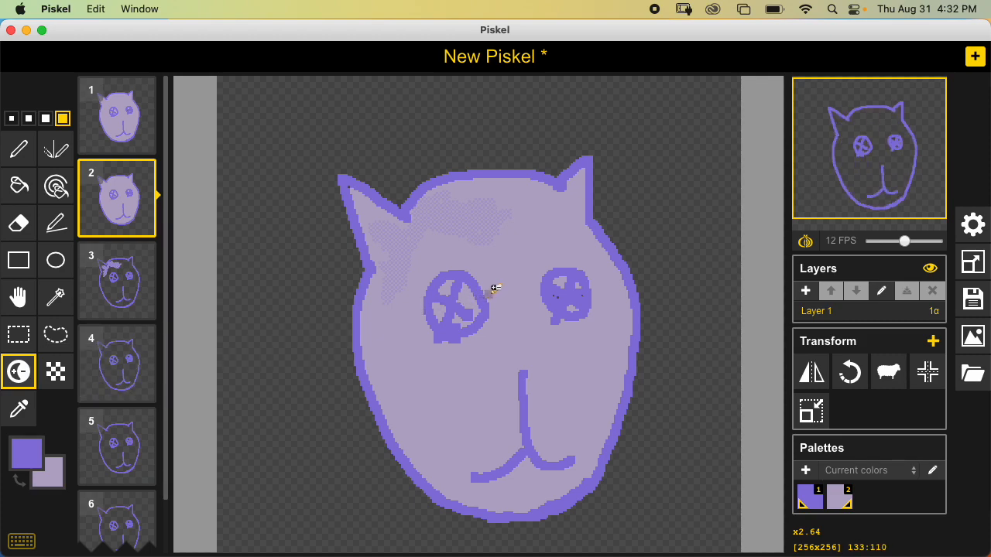
mouse_move(513, 283)
mouse_down()
mouse_move(477, 323)
mouse_move(438, 329)
mouse_move(472, 288)
mouse_move(425, 294)
mouse_move(441, 263)
mouse_move(418, 252)
mouse_move(412, 268)
mouse_move(449, 293)
mouse_move(370, 333)
mouse_move(440, 333)
mouse_move(384, 343)
mouse_move(429, 327)
mouse_move(389, 332)
mouse_move(427, 298)
mouse_up()
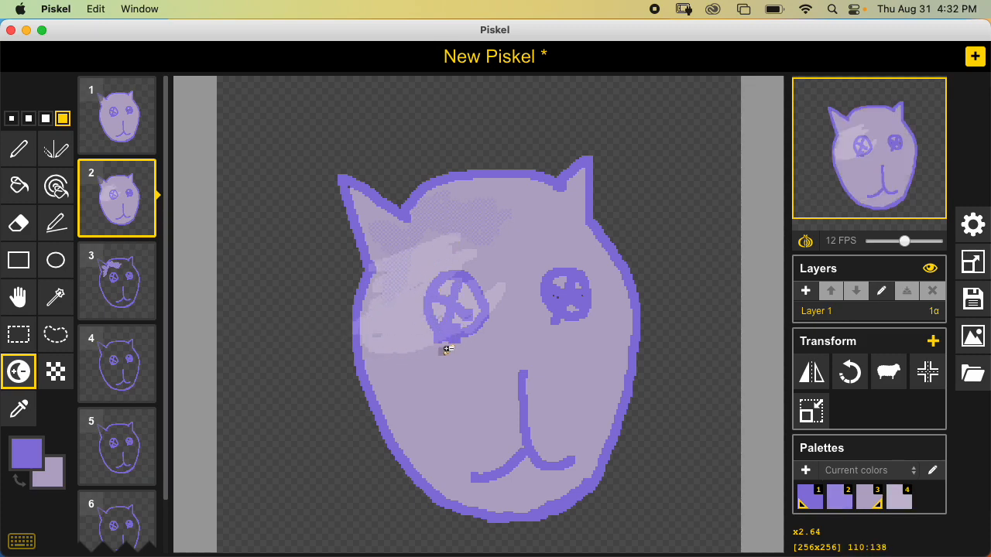
mouse_move(437, 355)
mouse_down()
mouse_move(419, 299)
mouse_move(429, 305)
mouse_move(427, 278)
mouse_move(434, 338)
mouse_move(406, 293)
mouse_move(394, 345)
mouse_up()
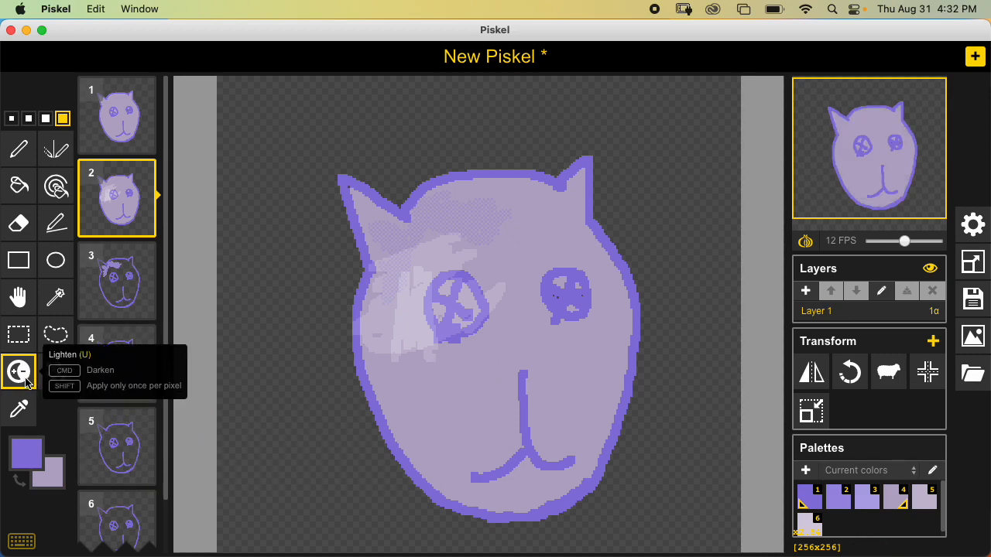
- Darken patches between the eyes and around the right eye on frame 2 with the Lighten tool's darken mode
mouse_move(508, 334)
mouse_down()
mouse_move(588, 299)
mouse_move(544, 309)
mouse_move(554, 313)
mouse_move(578, 299)
mouse_move(541, 304)
mouse_move(560, 320)
mouse_move(603, 304)
mouse_move(555, 318)
mouse_move(531, 310)
mouse_move(570, 284)
mouse_move(532, 283)
mouse_move(546, 271)
mouse_move(508, 288)
mouse_move(570, 289)
mouse_move(533, 318)
mouse_move(582, 300)
mouse_move(532, 283)
mouse_move(542, 278)
mouse_move(558, 295)
mouse_move(592, 298)
mouse_move(572, 260)
mouse_move(545, 299)
mouse_move(570, 308)
mouse_move(545, 322)
mouse_move(559, 341)
mouse_move(578, 304)
mouse_move(553, 335)
mouse_move(572, 321)
mouse_move(566, 298)
mouse_move(526, 310)
mouse_move(496, 295)
mouse_move(541, 272)
mouse_move(457, 297)
mouse_move(519, 269)
mouse_move(484, 256)
mouse_up()
key(super+z)
key(super+z)
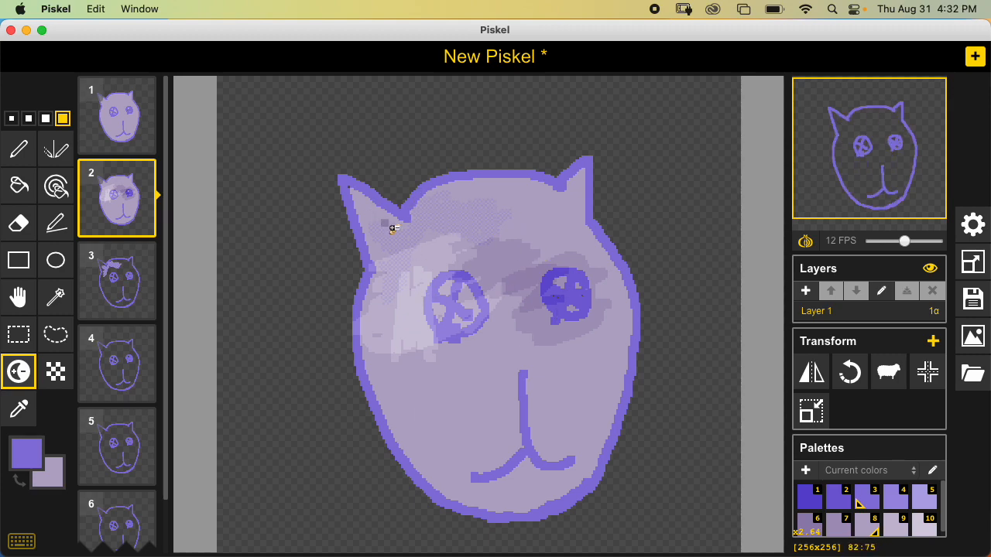
- Toggle the onion skin overlay on and off several times, and leave it disabled
click(804, 245)
click(803, 248)
click(804, 242)
click(803, 243)
click(806, 244)
click(809, 241)
click(812, 240)
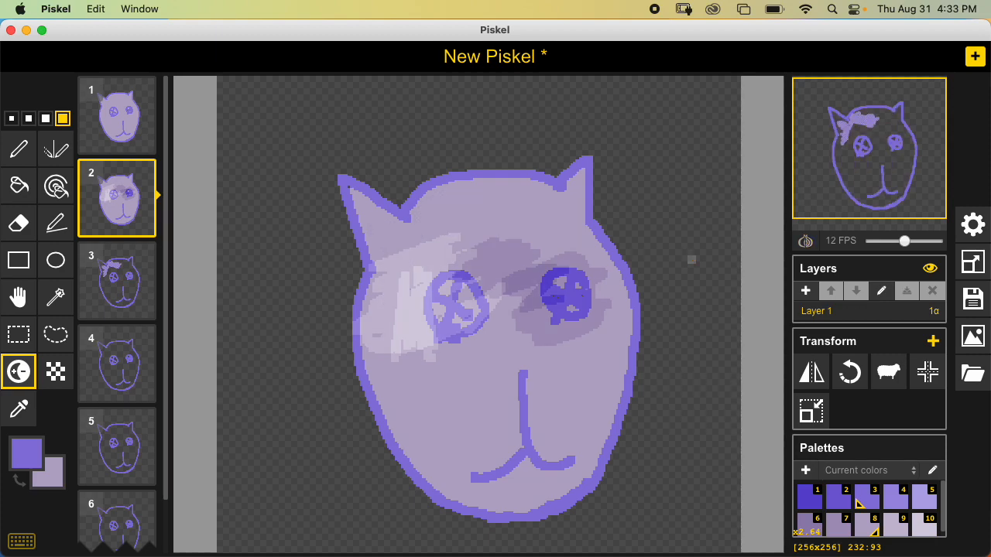
- Fill the leftover transparent pixels inside the right eye on frame 1 with the lilac secondary colour, using the one-pixel Pen tool
mouse_move(116, 117)
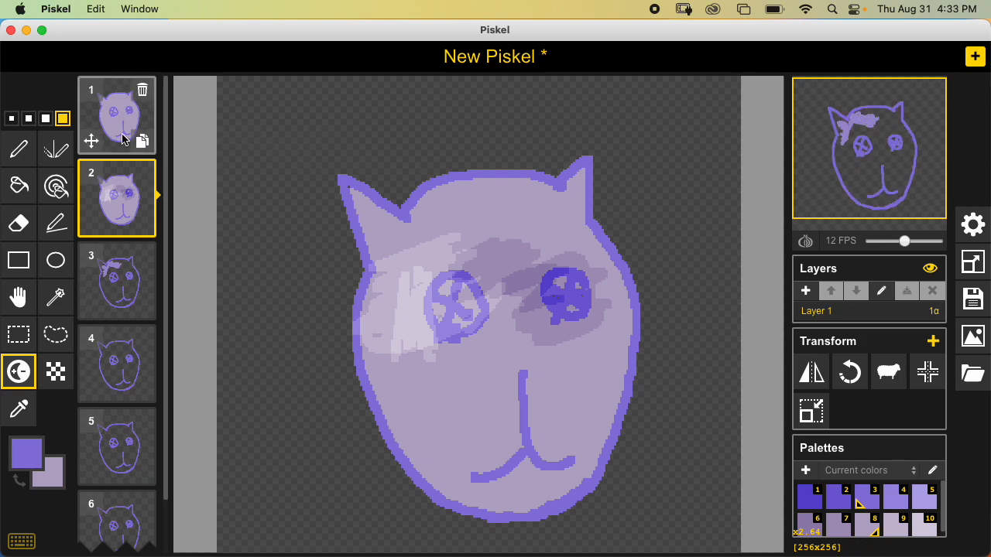
click(119, 114)
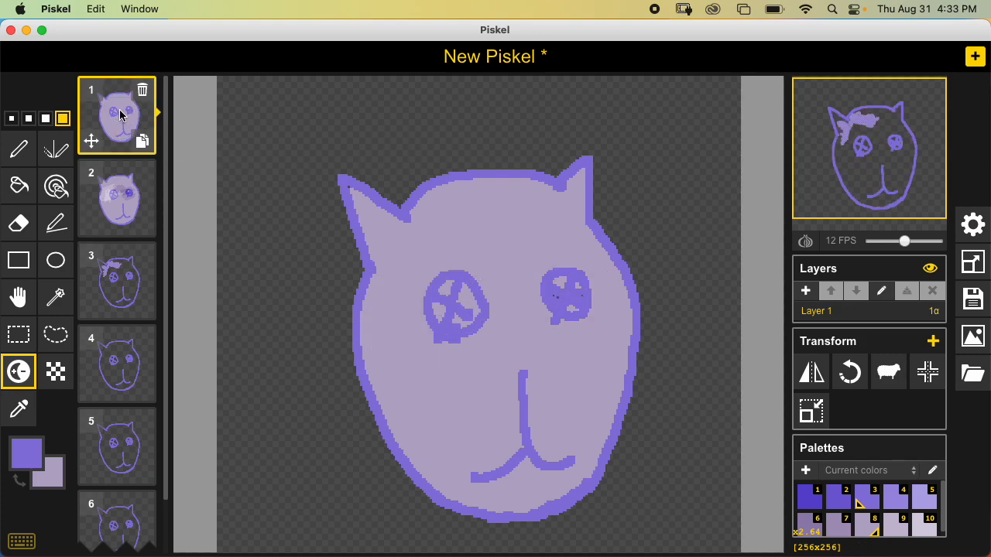
scroll(627, 285, up, 6)
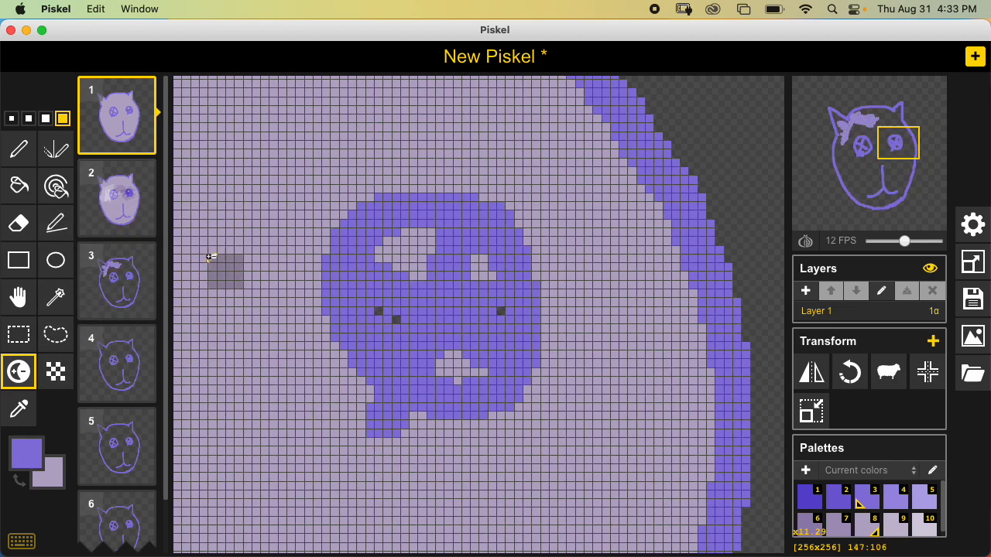
click(19, 148)
click(11, 117)
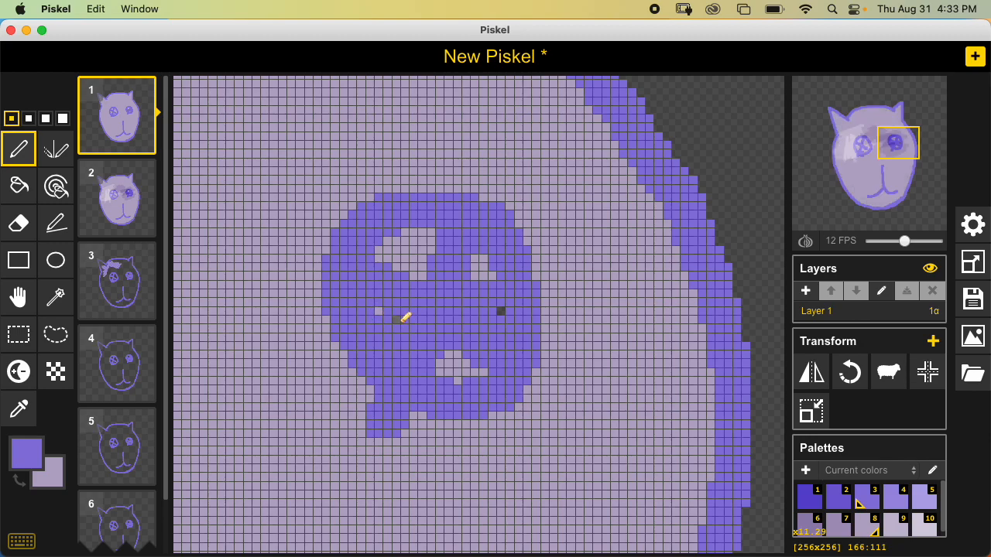
scroll(503, 310, down, 6)
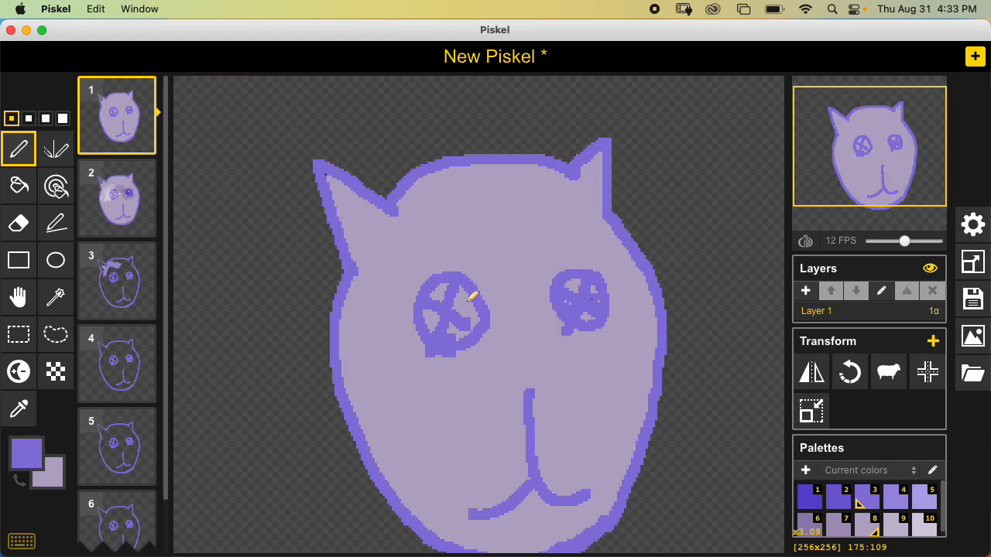
scroll(460, 276, up, 5)
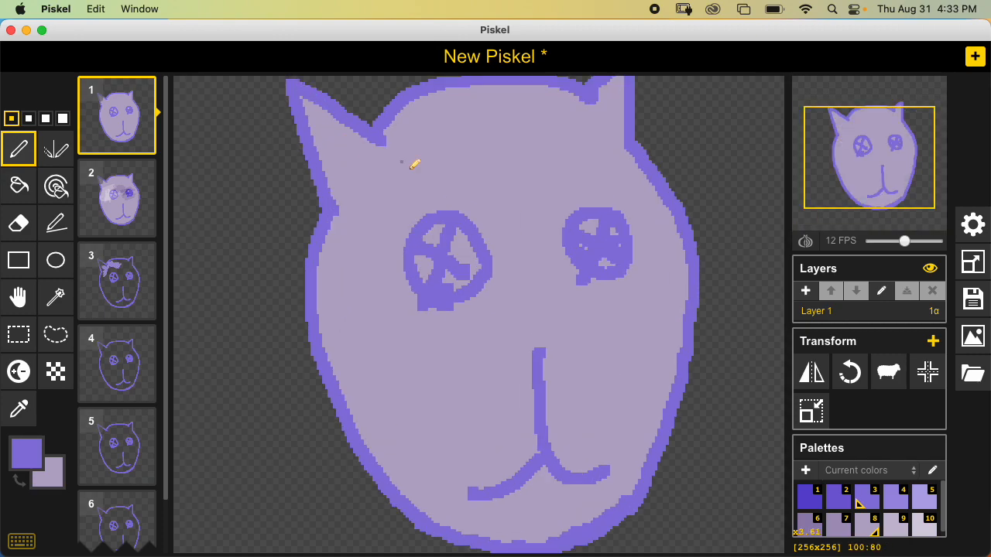
scroll(452, 199, down, 4)
scroll(456, 201, up, 2)
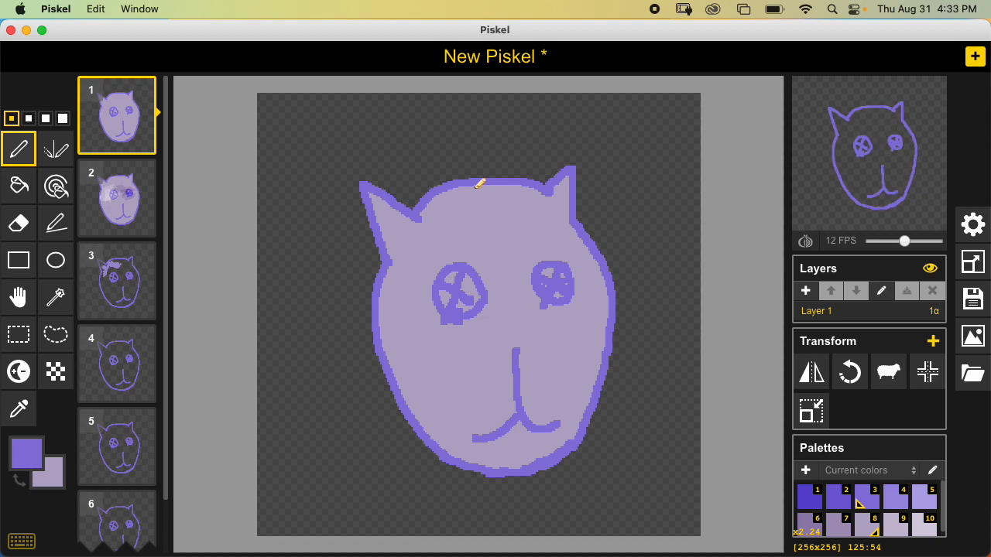
scroll(120, 294, down, 2)
scroll(124, 295, up, 2)
- Title the sprite cat_avatar and save it offline in the browser
click(972, 296)
click(863, 150)
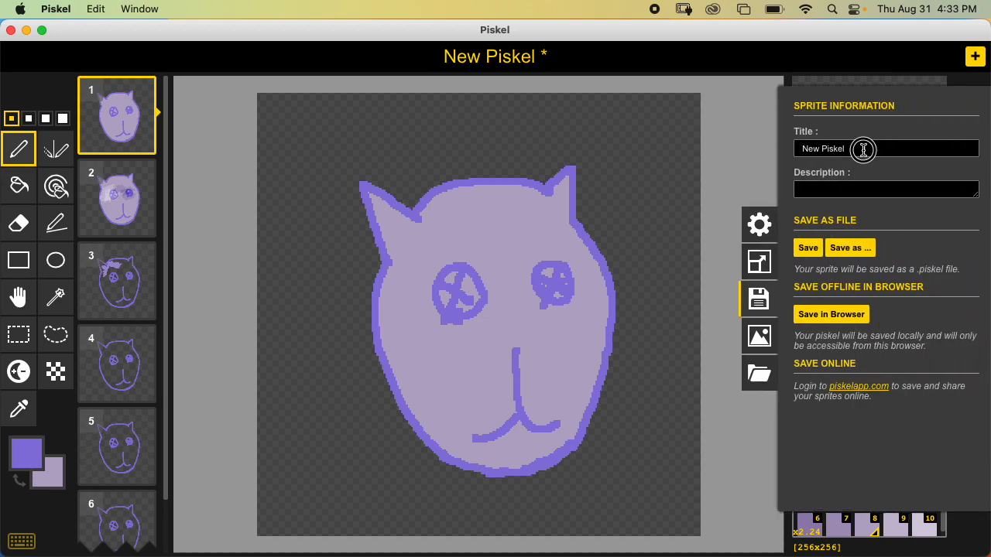
drag(875, 153, 786, 146)
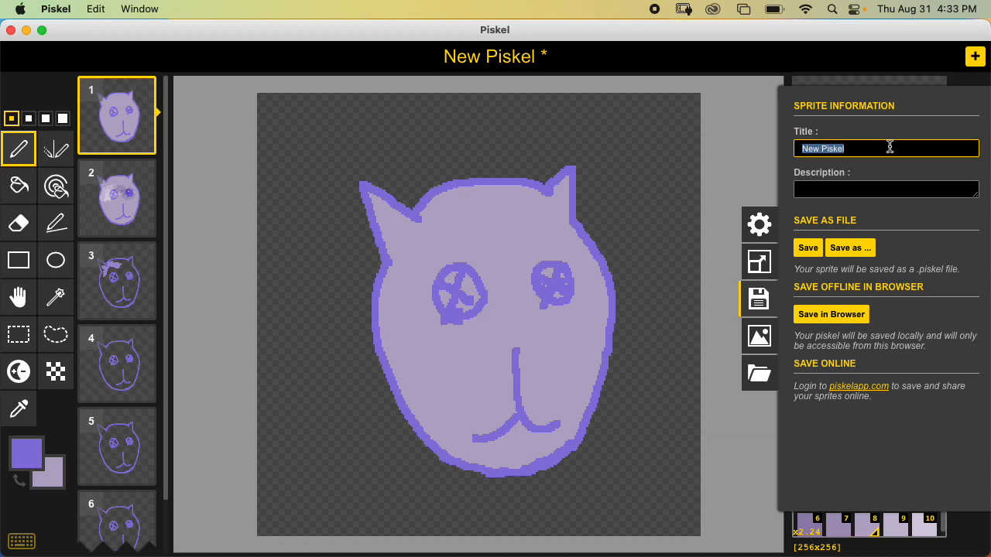
text(c)
key(Return)
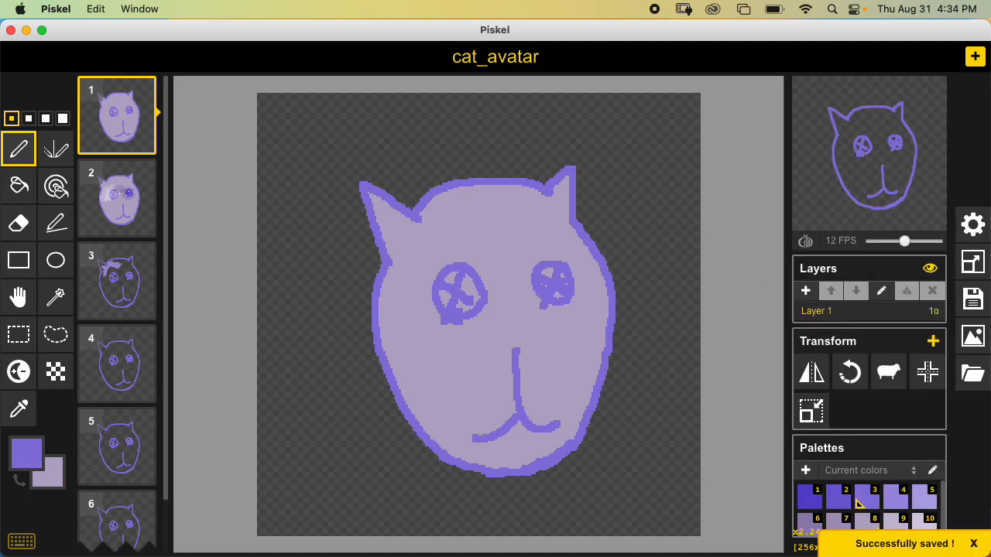
- Check the list of locally saved sprites for cat_avatar, and close it without loading anything
click(974, 298)
click(759, 298)
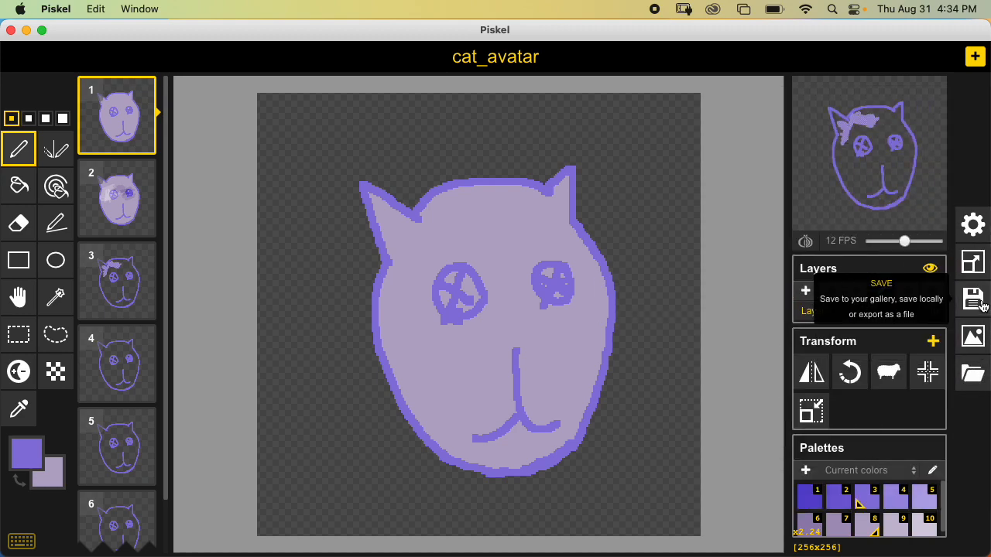
click(976, 376)
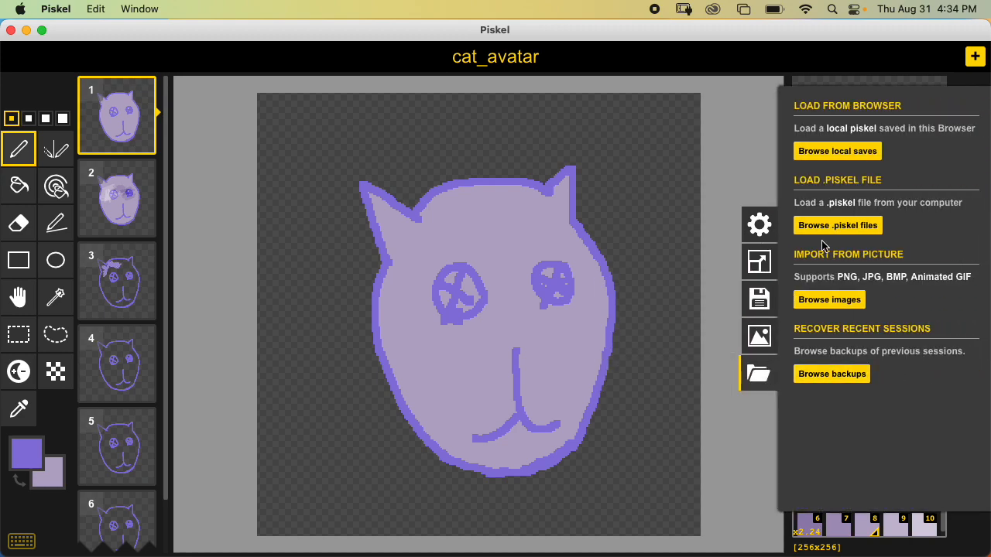
click(832, 152)
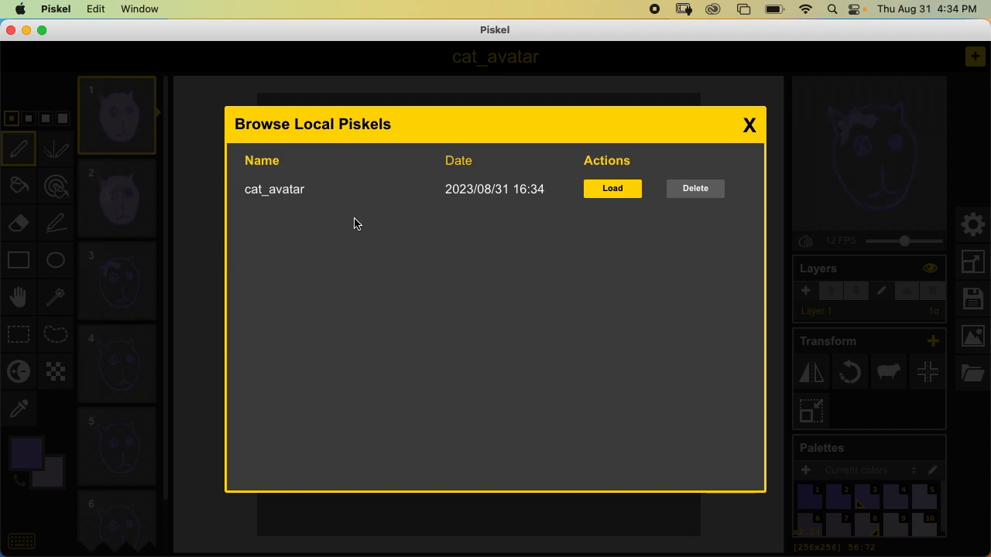
click(748, 125)
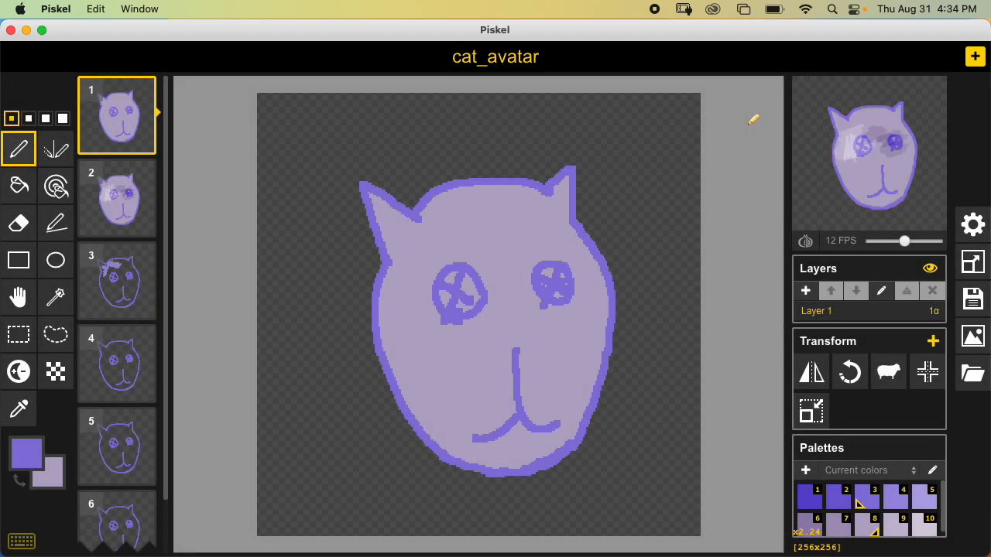
- Quit Piskel and launch it again from the desktop
click(56, 8)
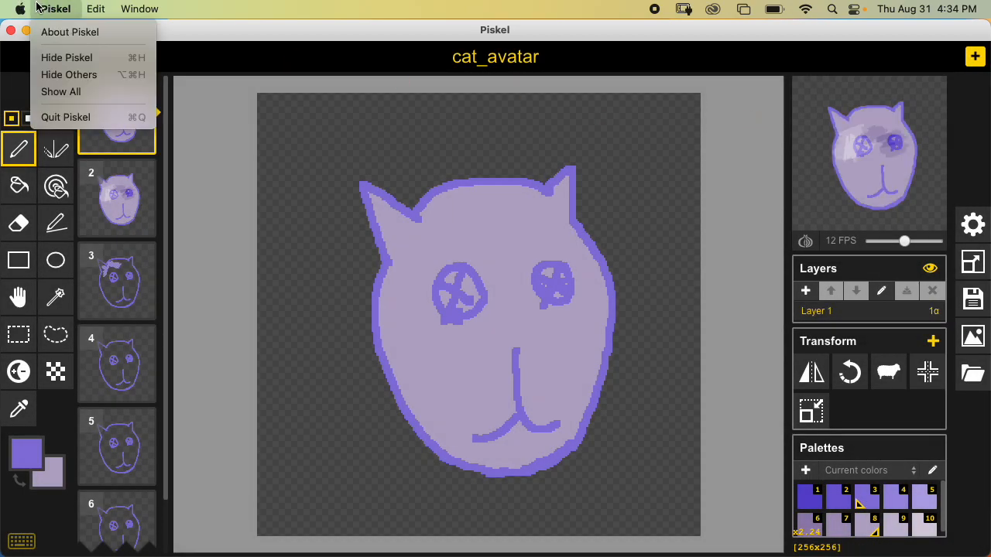
click(69, 117)
double_click(915, 56)
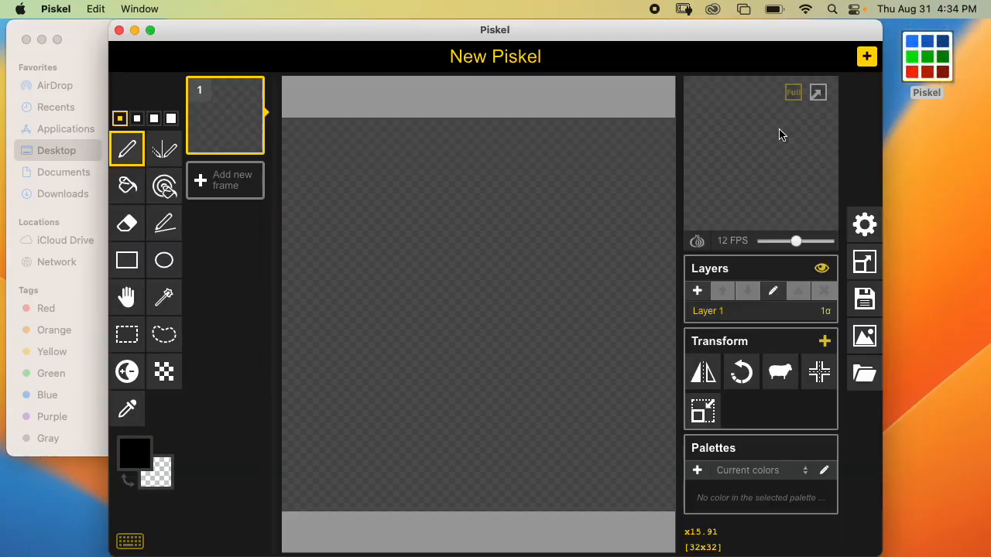
- Load cat_avatar from the local saves, replacing the blank sprite, and maximise the window
click(858, 378)
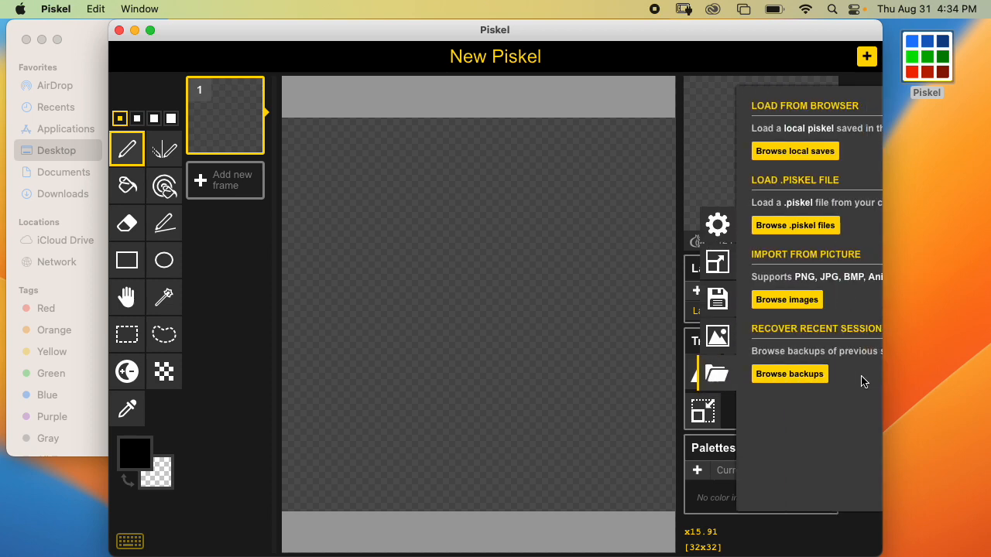
click(728, 153)
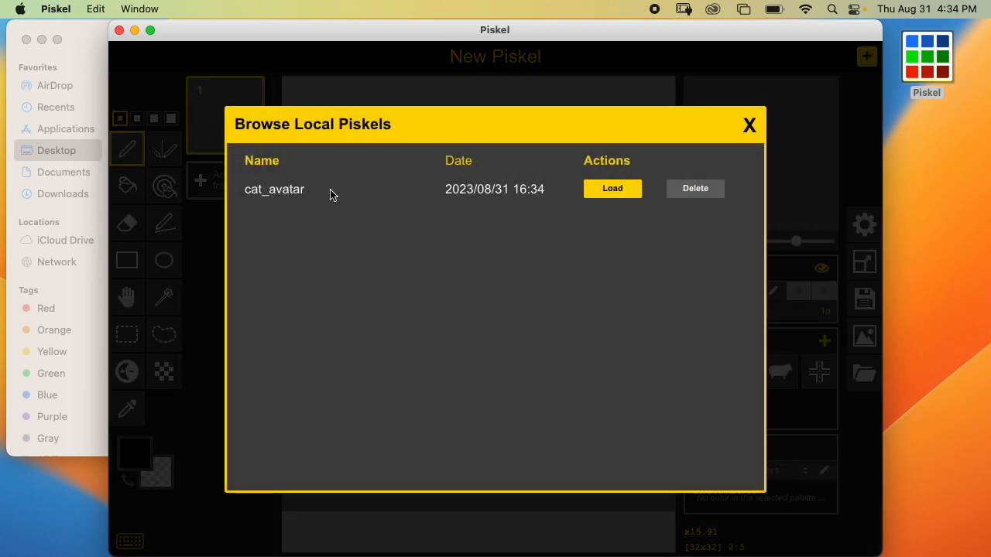
click(623, 189)
click(551, 242)
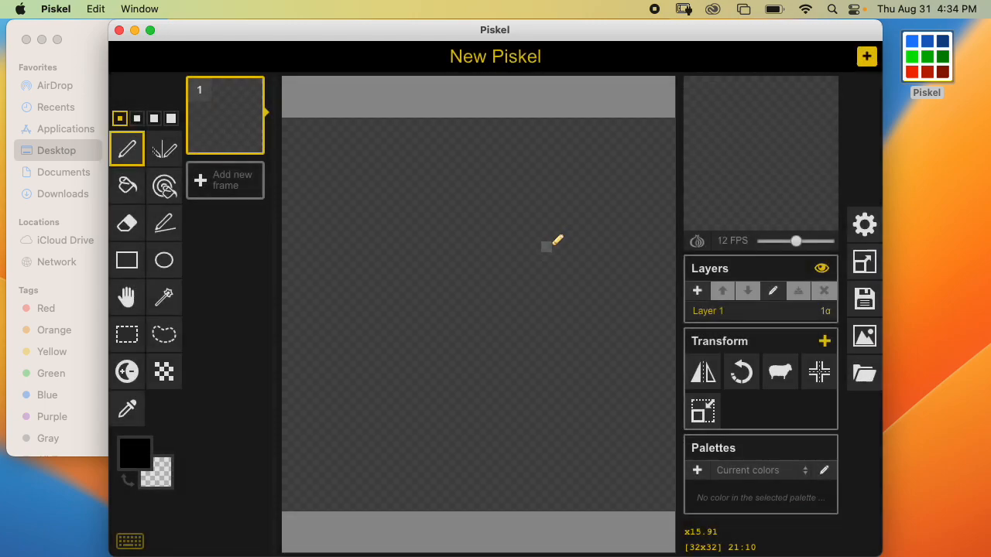
double_click(508, 35)
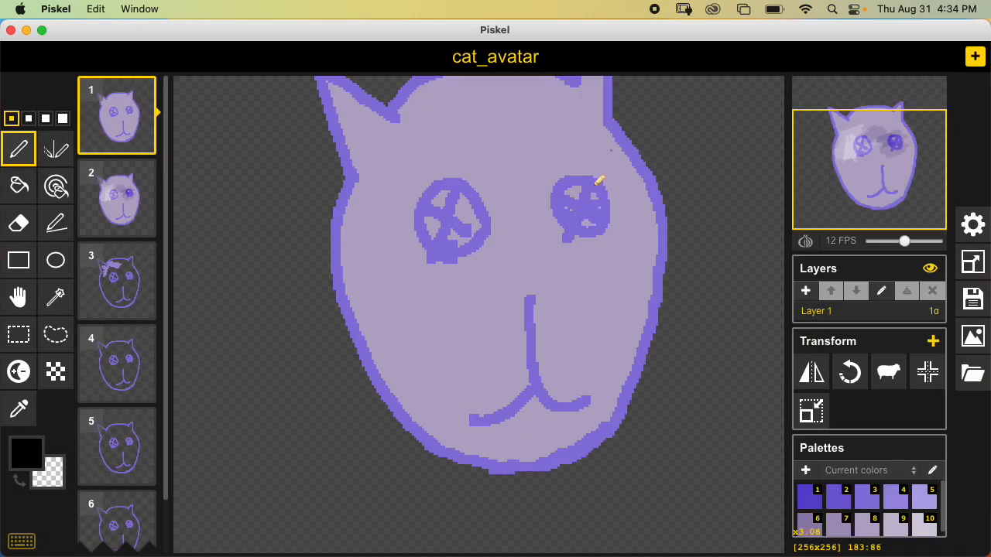
- Save the sprite as the PISKEL file cat_avatar in the Avatar folder inside MMP 270 on the Desktop
click(972, 298)
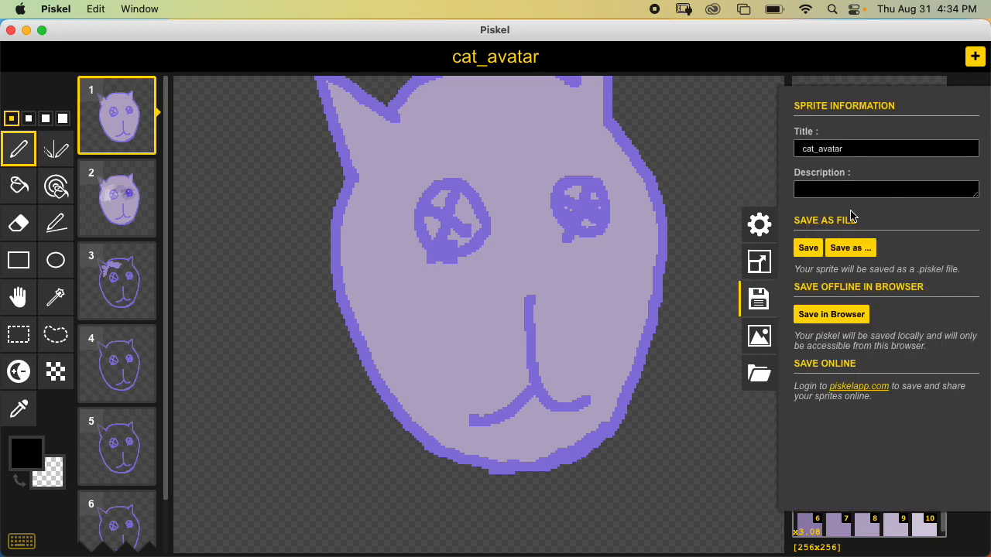
click(830, 250)
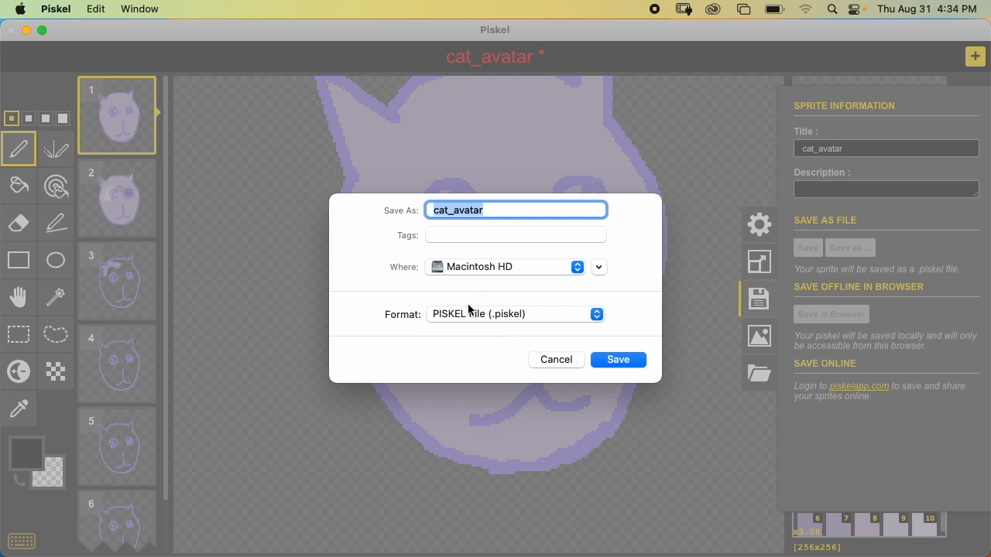
click(601, 271)
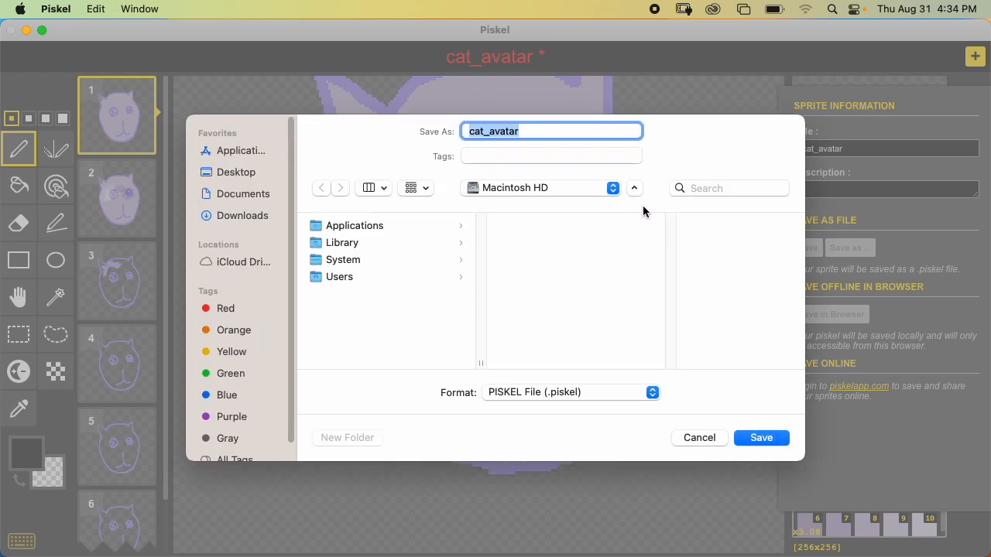
click(638, 191)
click(601, 271)
click(220, 175)
click(364, 230)
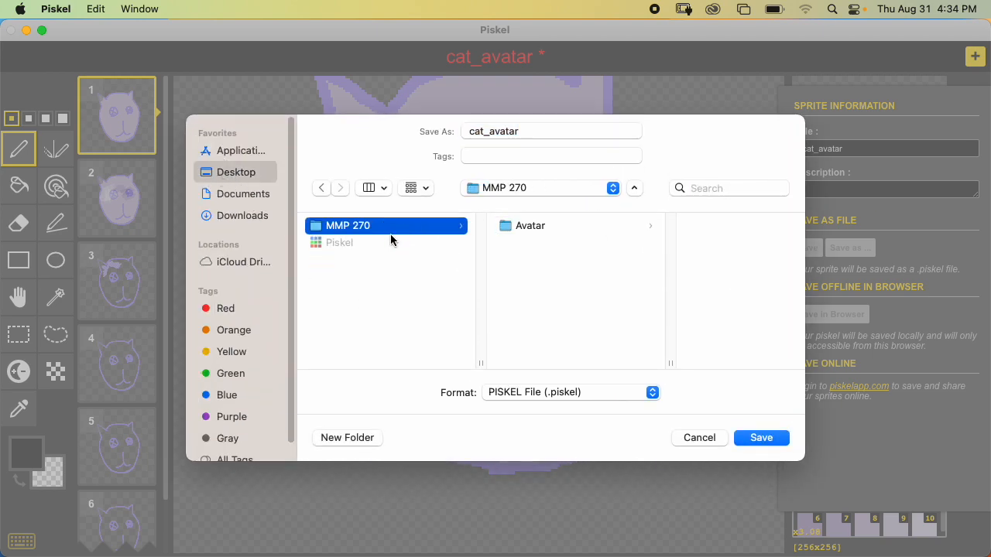
click(545, 229)
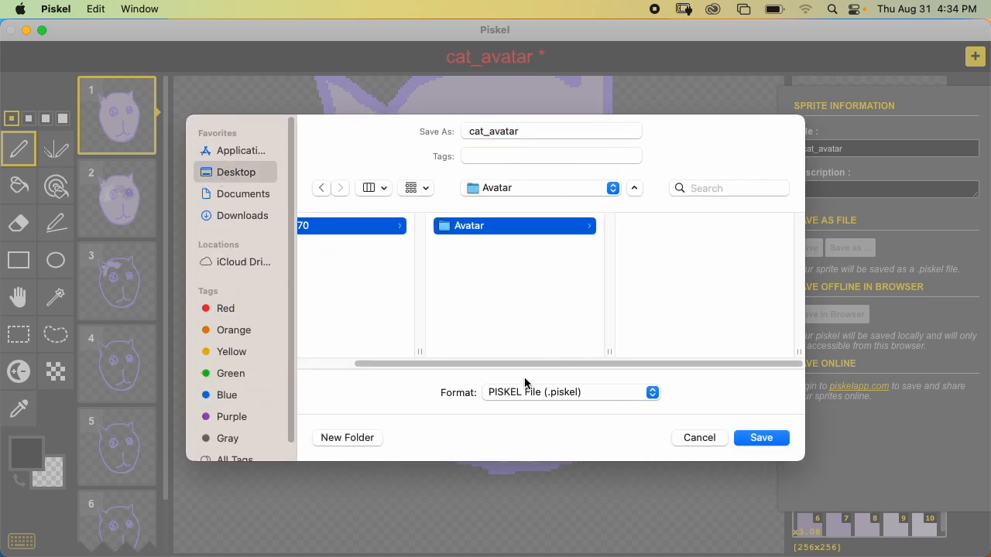
click(785, 441)
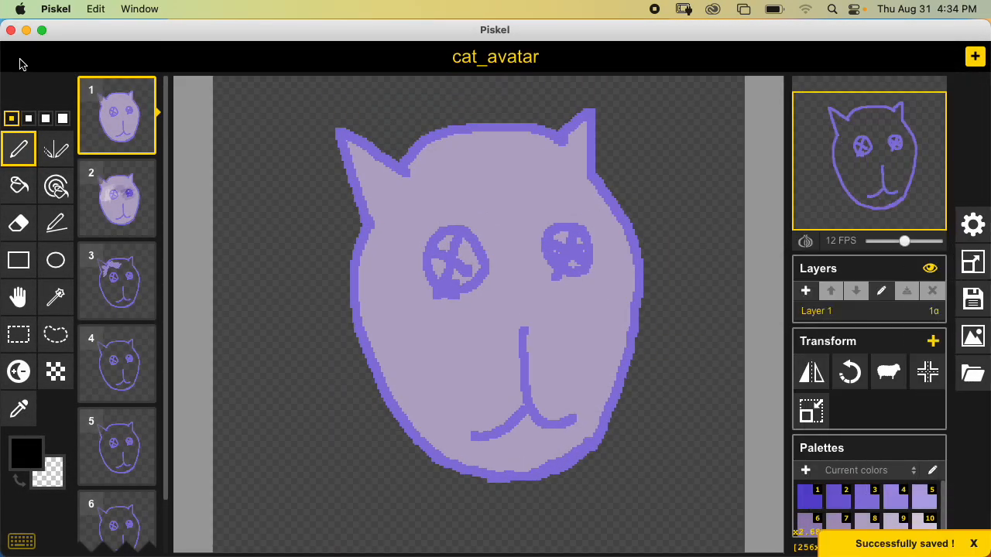
- Quit Piskel, and try to open cat_avatar.piskel from the Avatar folder in Finder
click(56, 9)
click(66, 117)
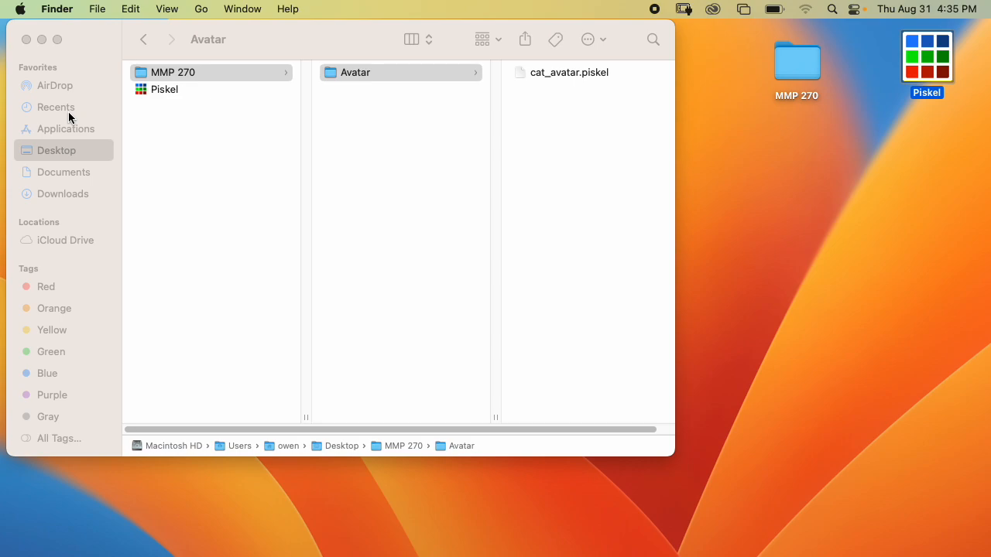
click(589, 54)
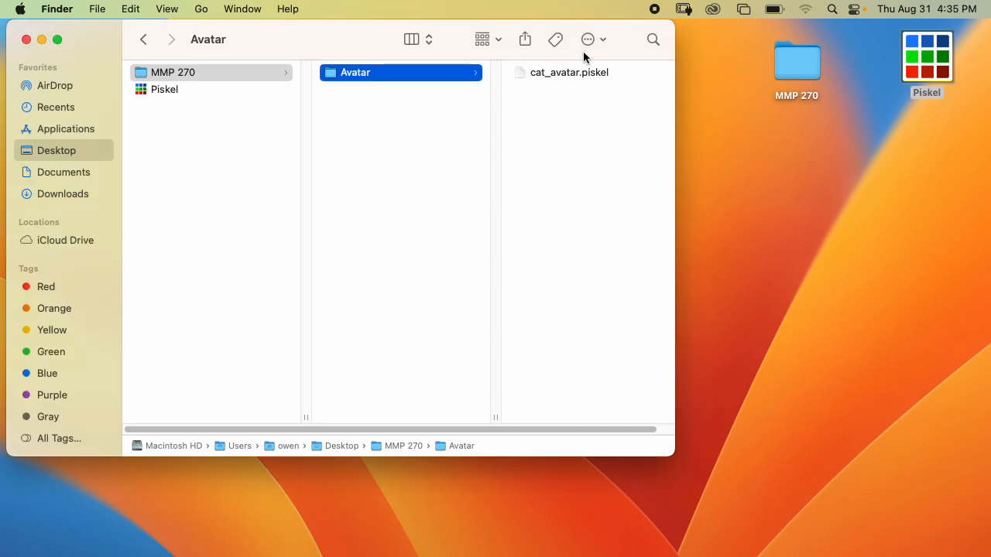
click(577, 77)
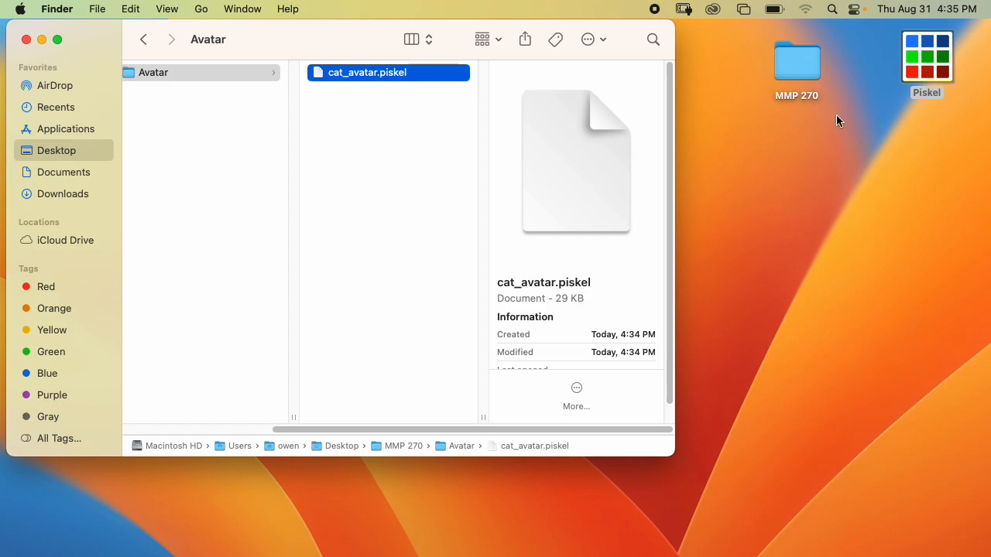
double_click(382, 72)
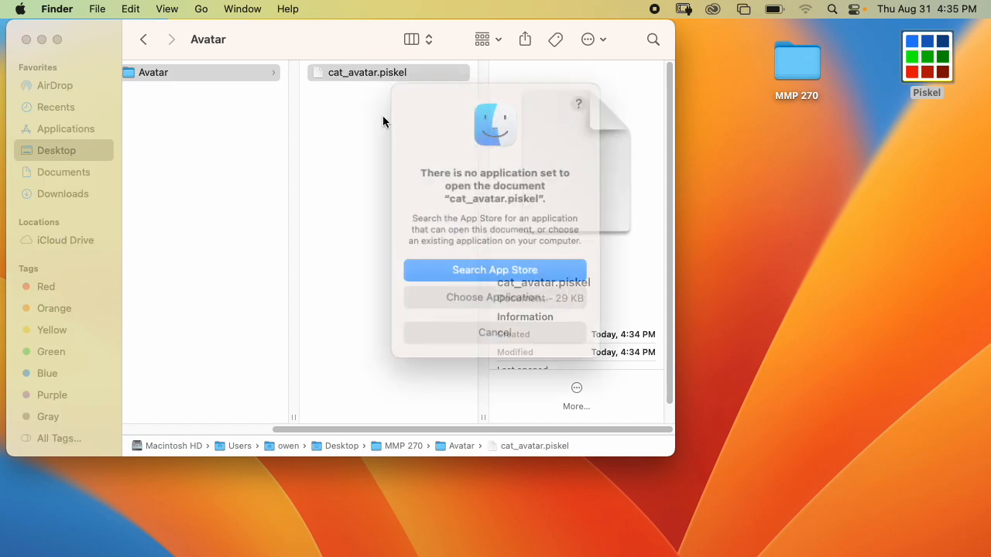
- Choose Piskel from the Desktop, with all applications enabled, as the application for opening cat_avatar.piskel
click(488, 300)
click(233, 146)
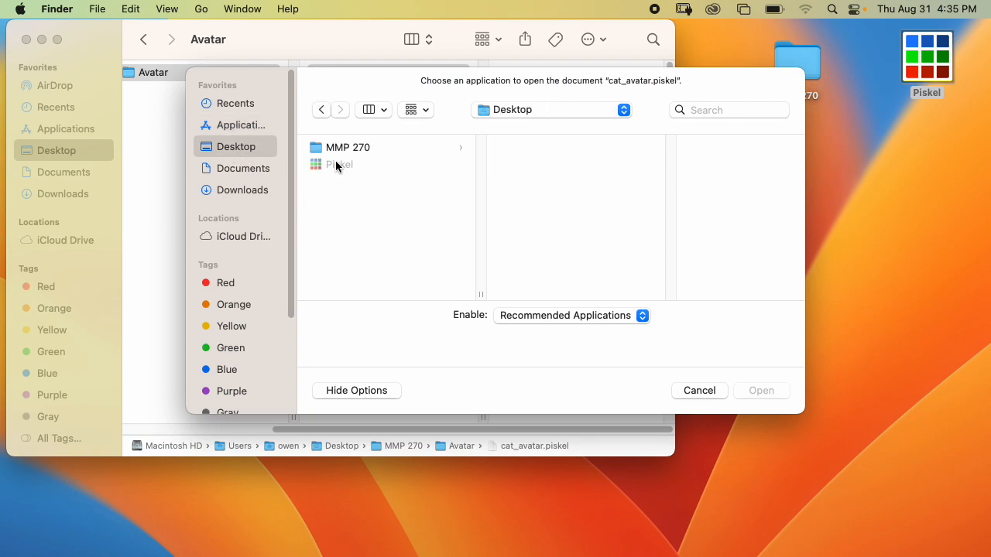
click(336, 166)
click(542, 315)
click(542, 334)
click(356, 164)
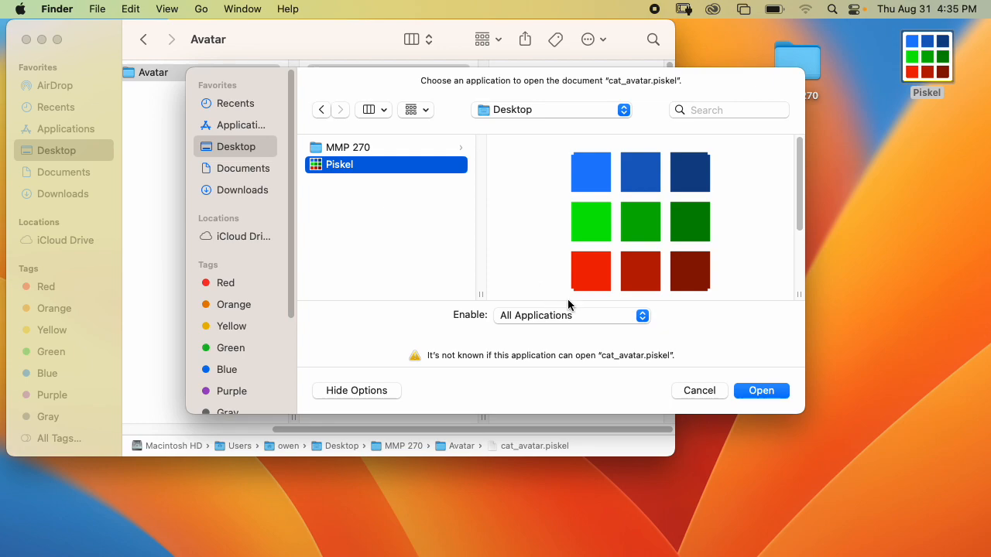
click(737, 391)
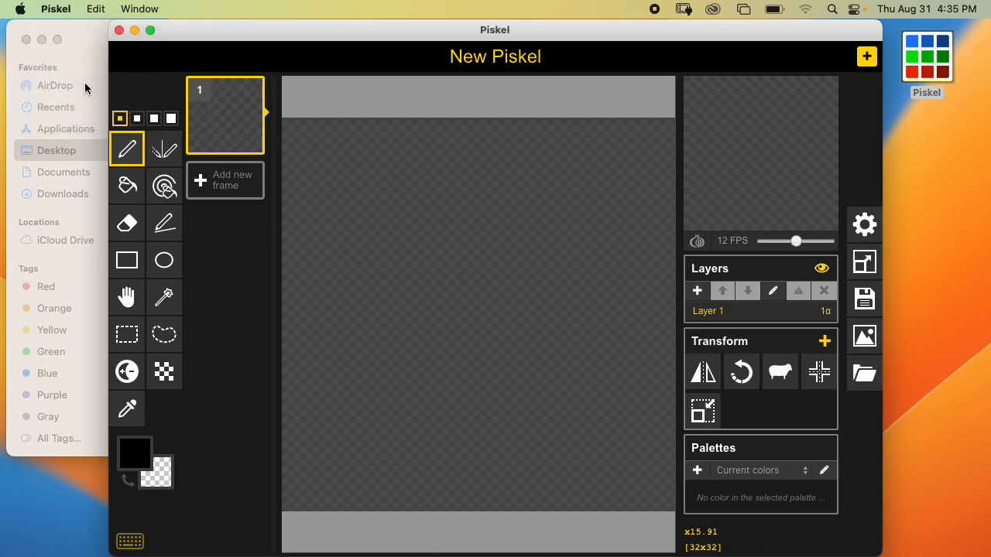
- Load the .piskel file cat_avatar.piskel from the Avatar folder inside MMP 270 on the Desktop
click(59, 11)
click(353, 73)
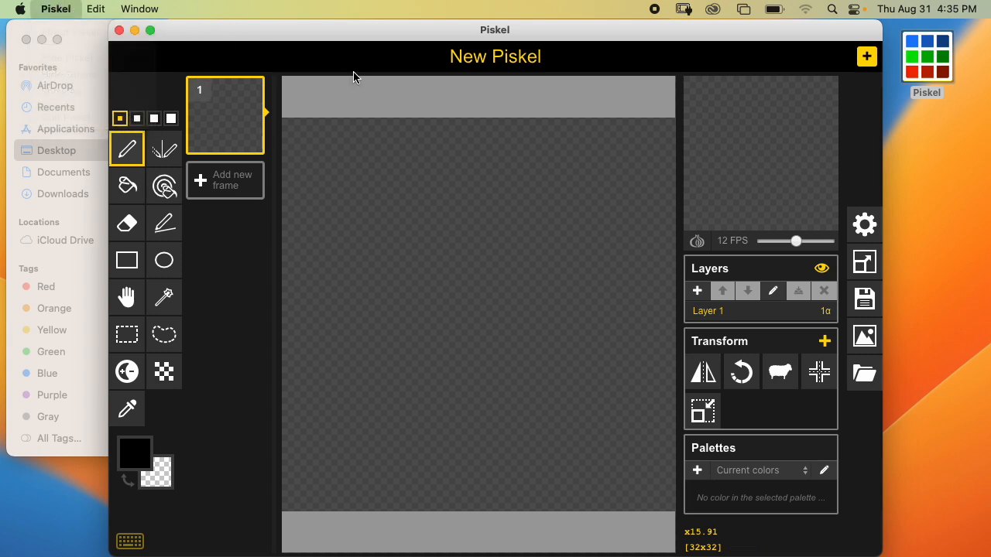
click(865, 374)
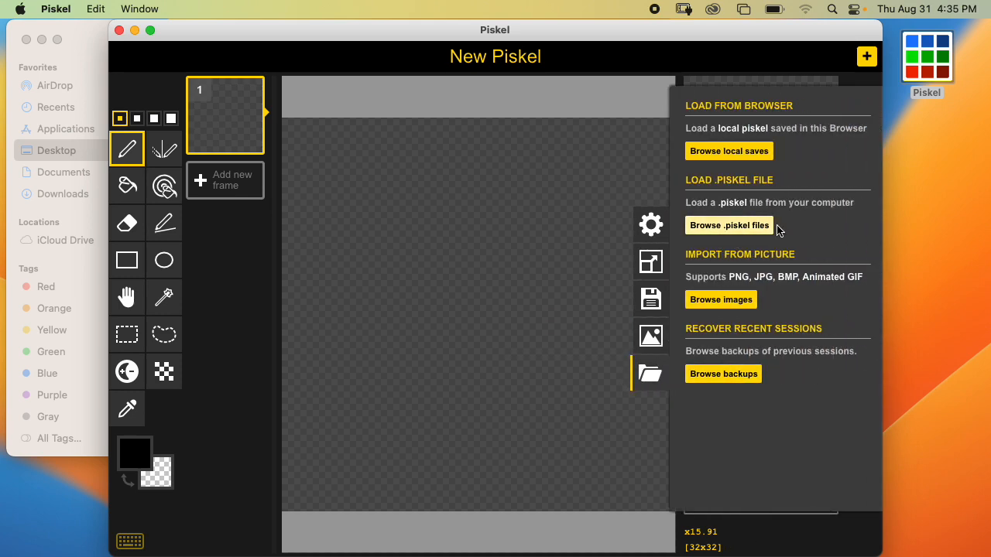
click(747, 230)
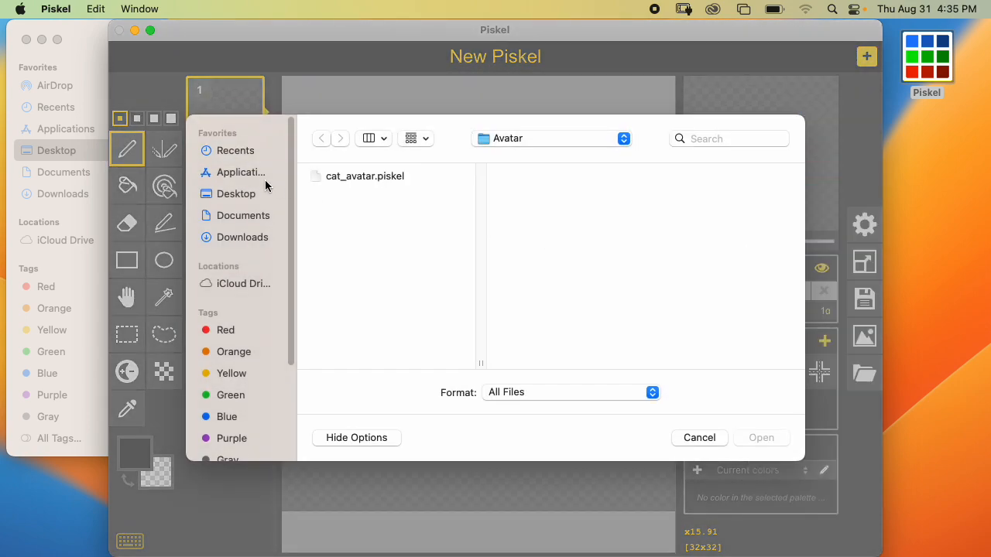
click(221, 193)
click(348, 175)
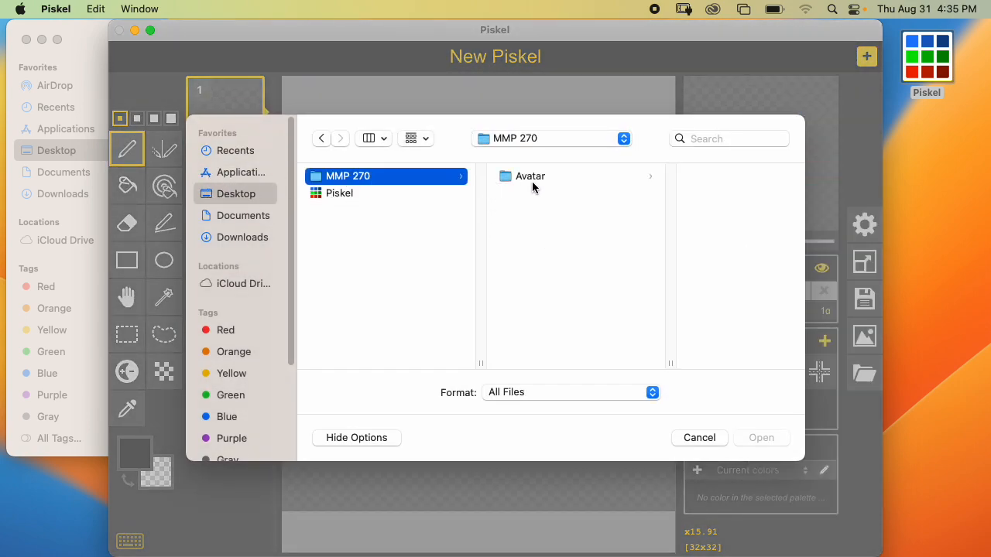
click(532, 179)
click(664, 177)
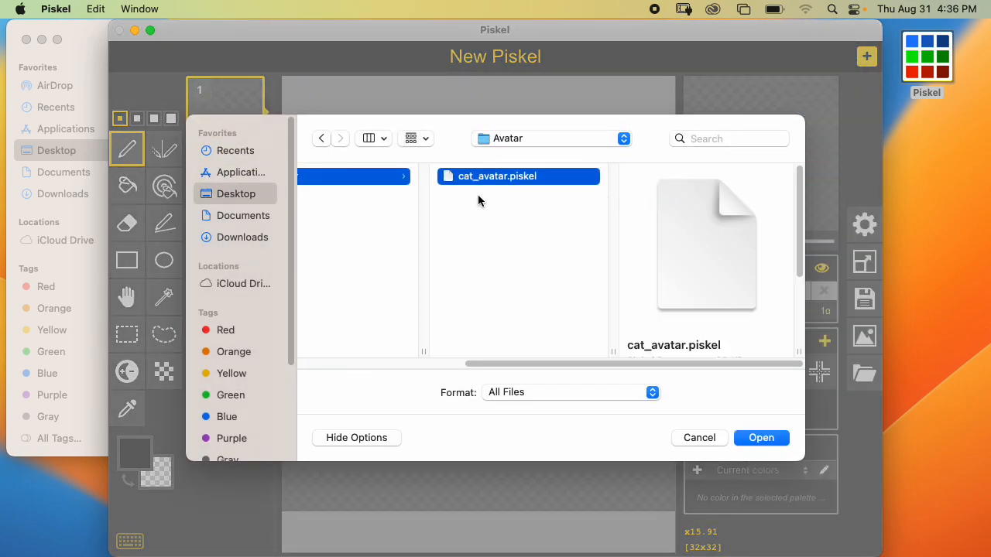
click(759, 436)
scroll(228, 309, down, 1)
scroll(234, 299, up, 1)
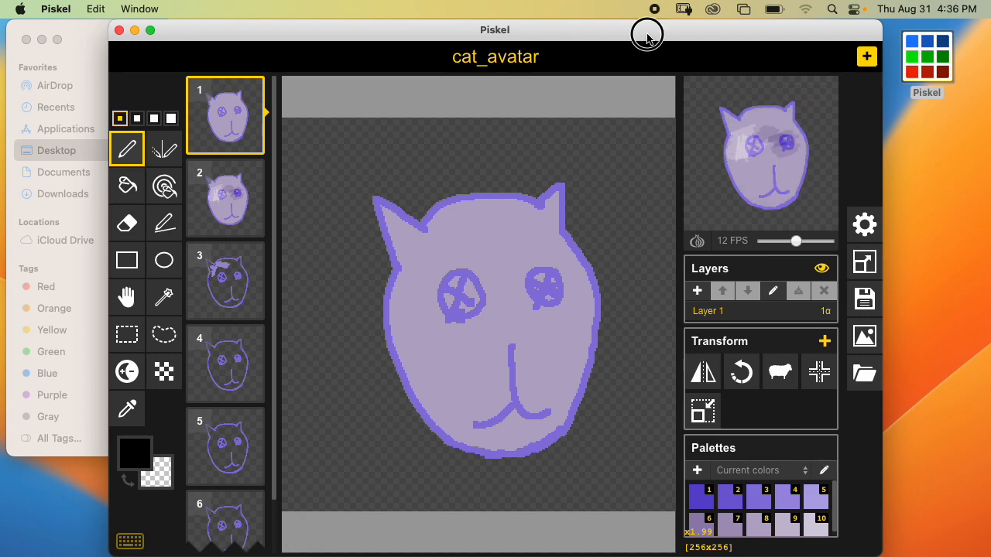
- Maximise the Piskel window
double_click(593, 30)
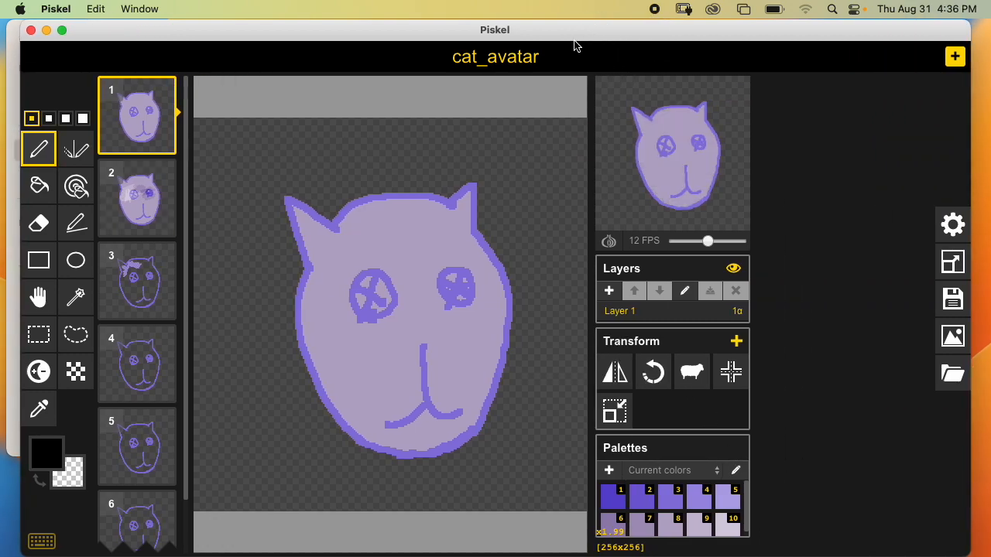
scroll(672, 357, up, 2)
scroll(531, 393, down, 3)
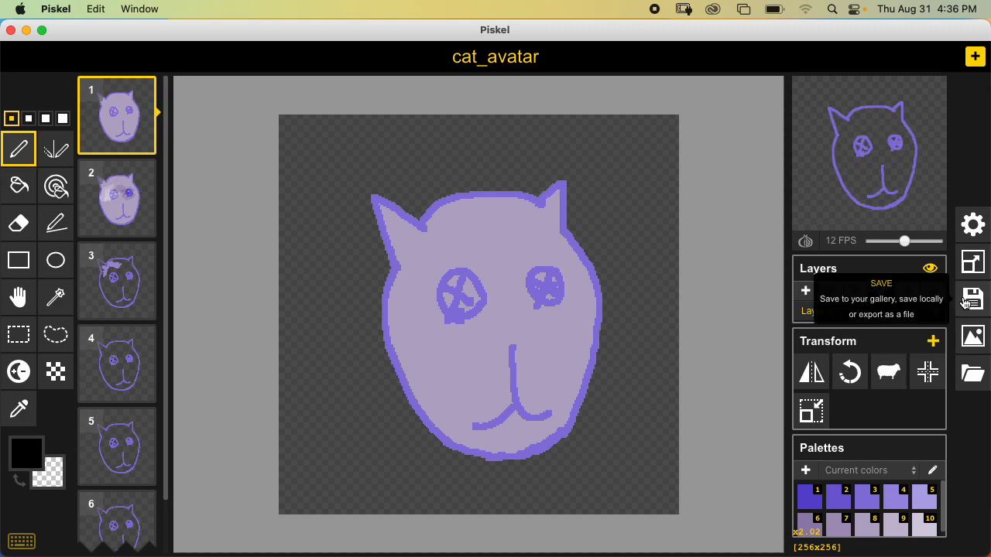
- Open the export settings, view the GIF options, and choose PNG export at 1.0x scale
click(975, 338)
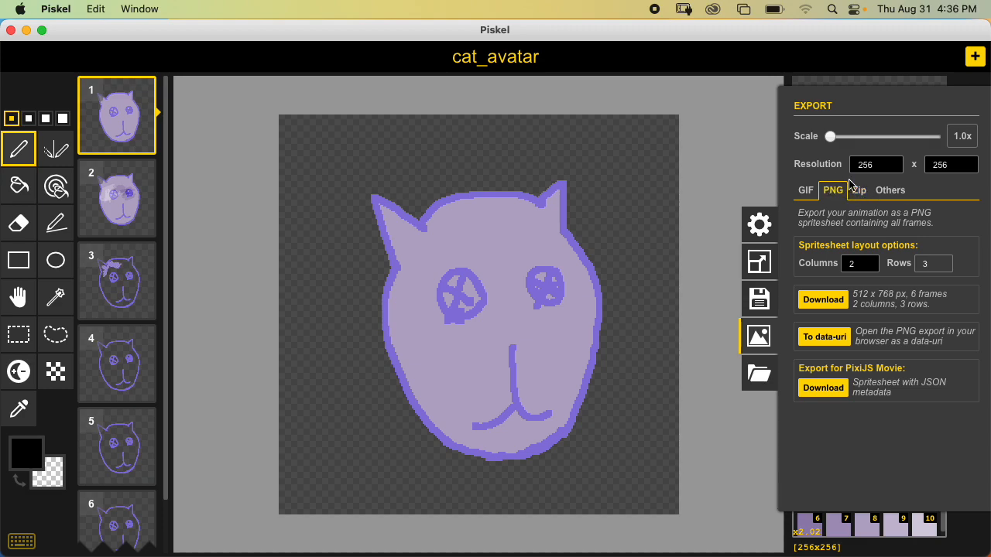
click(811, 200)
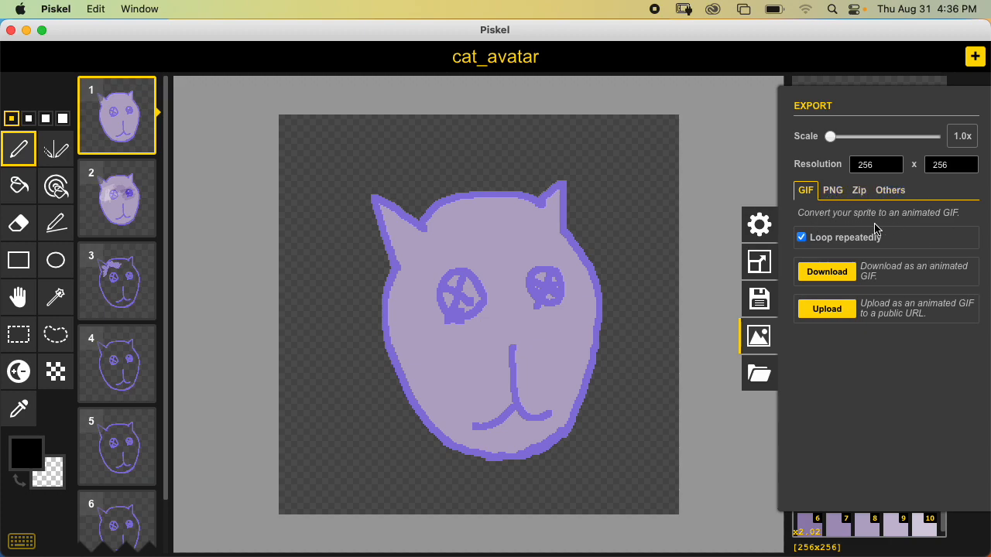
click(829, 189)
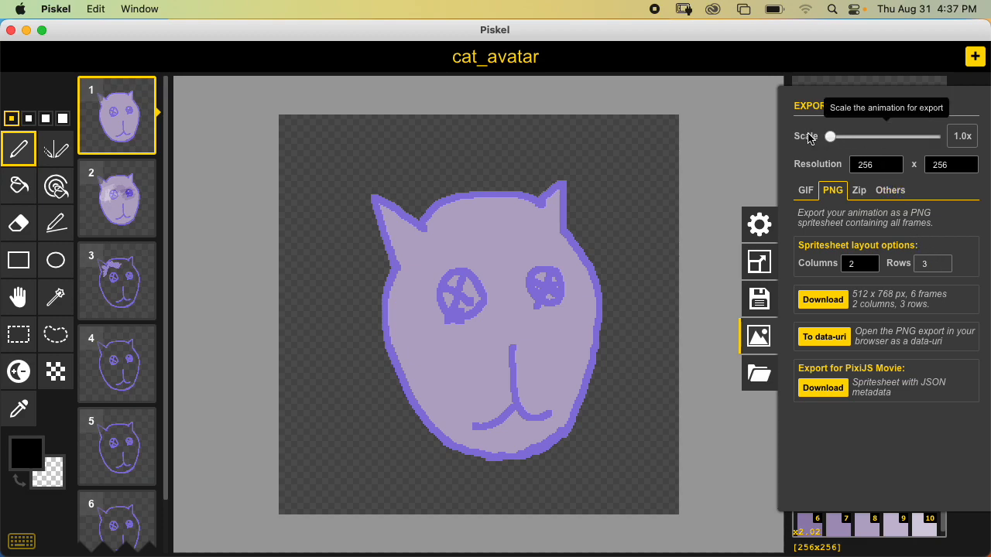
click(831, 140)
mouse_move(832, 140)
mouse_down()
mouse_move(950, 137)
mouse_move(829, 137)
mouse_up()
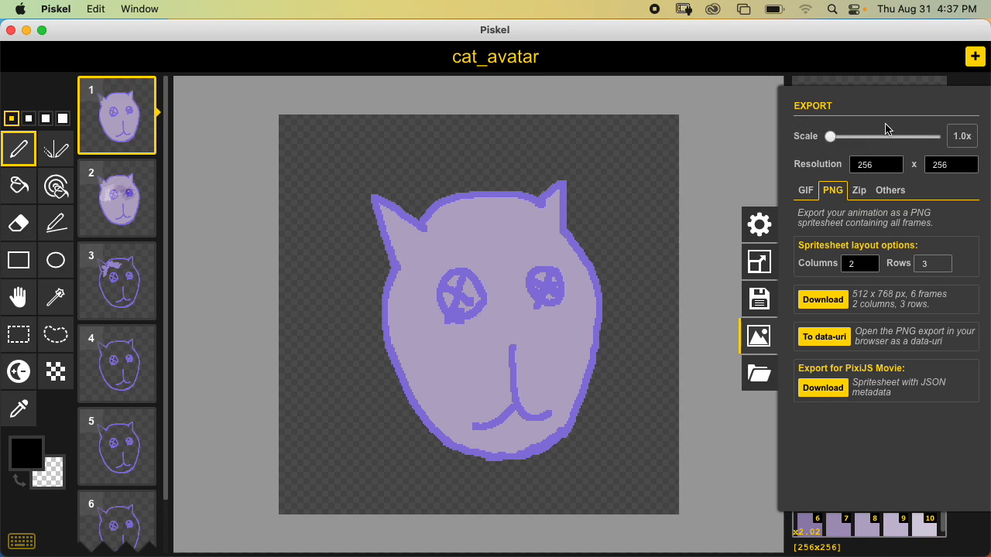
- Download the PNG spritesheet as cat_avatar_sprite_sheet into the Avatar folder inside MMP 270 on the Desktop
click(824, 302)
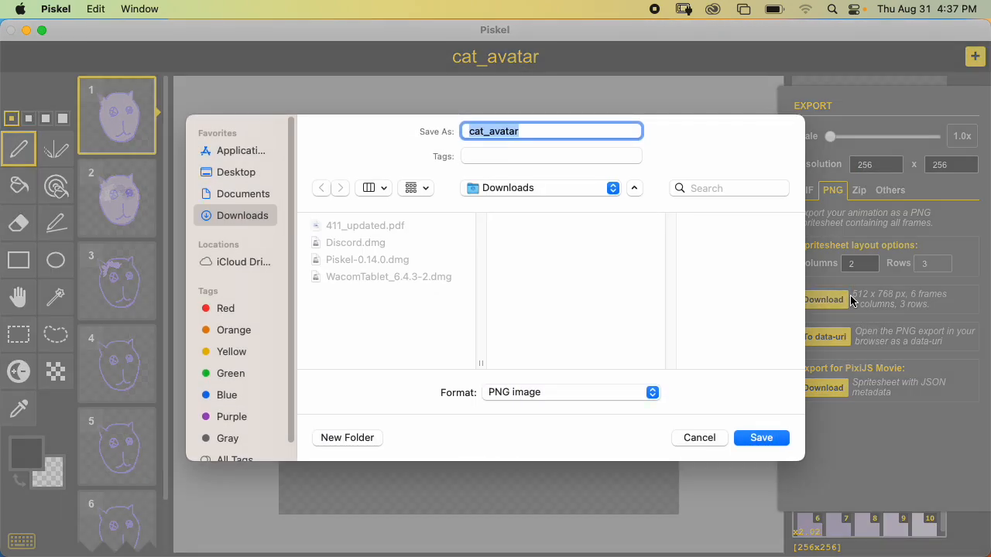
click(264, 174)
click(354, 225)
click(518, 225)
click(550, 137)
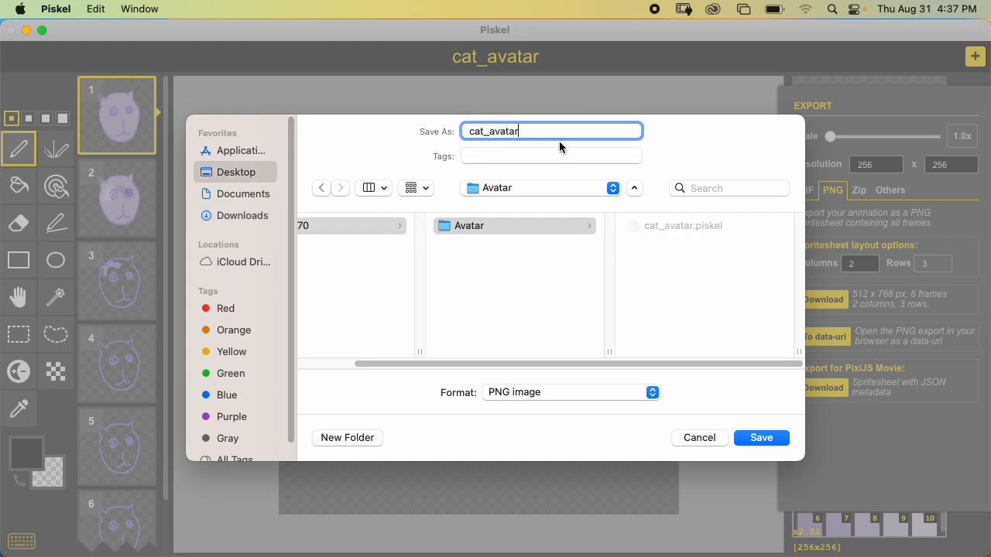
text(_sprite_sheet)
key(Return)
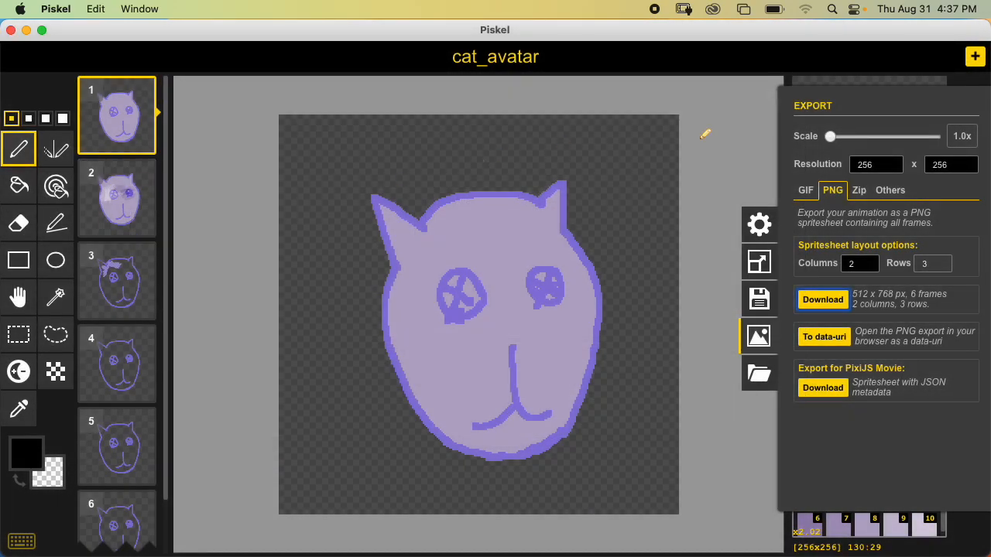
- Switch to Finder, view cat_avatar_sprite_sheet.png in Preview, quit Preview, and return to Piskel
click(957, 82)
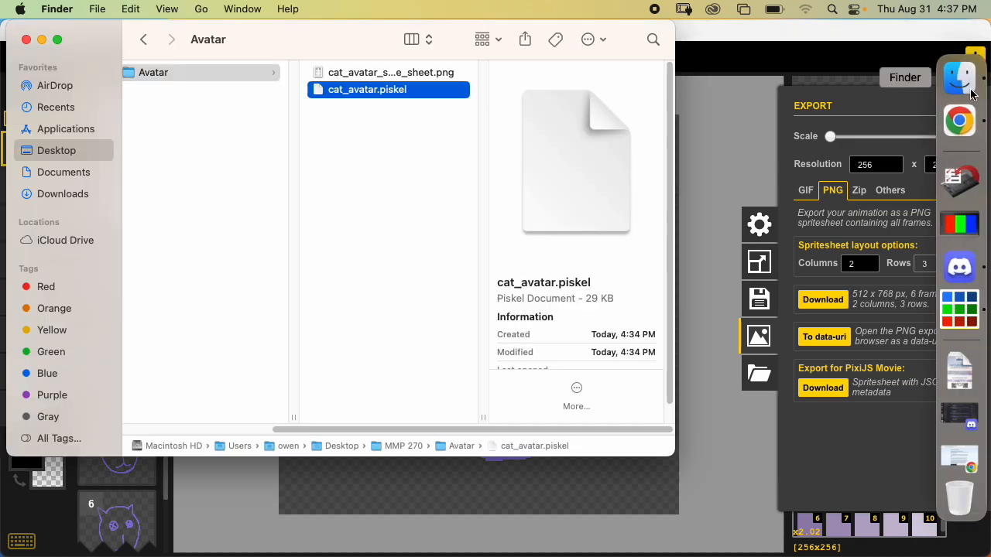
double_click(401, 73)
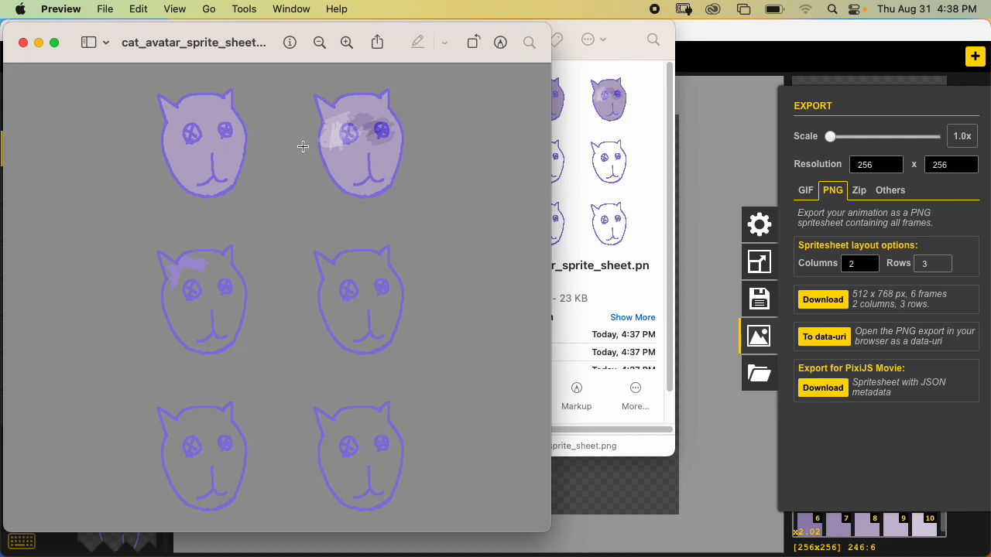
click(69, 8)
click(82, 165)
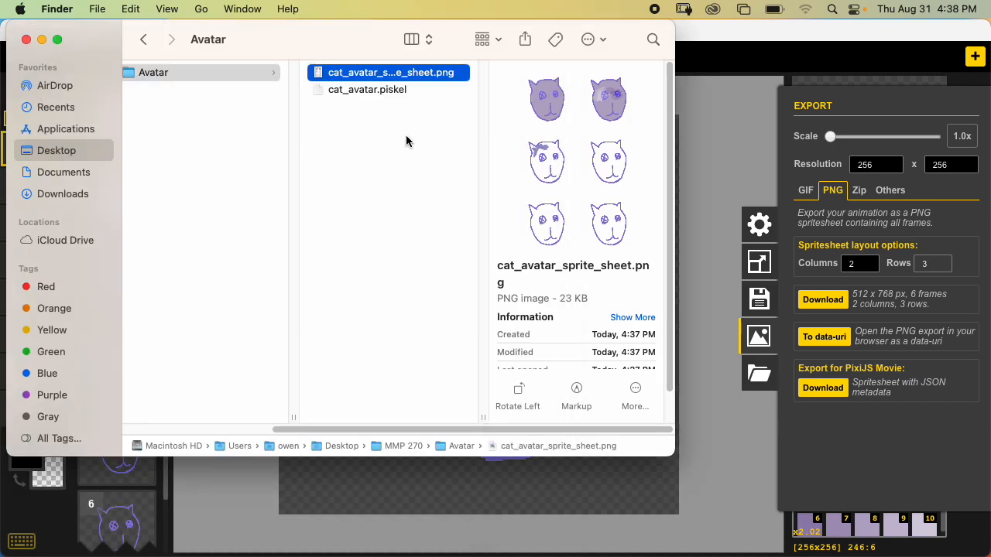
click(833, 140)
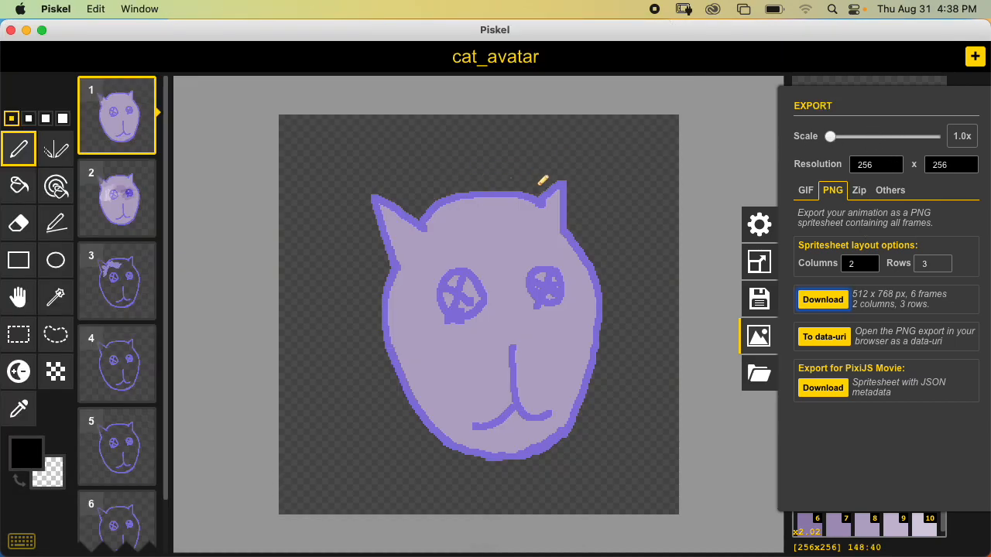
- Export the selected frame as the PNG file cat_avatar-1 into the Avatar folder
click(836, 194)
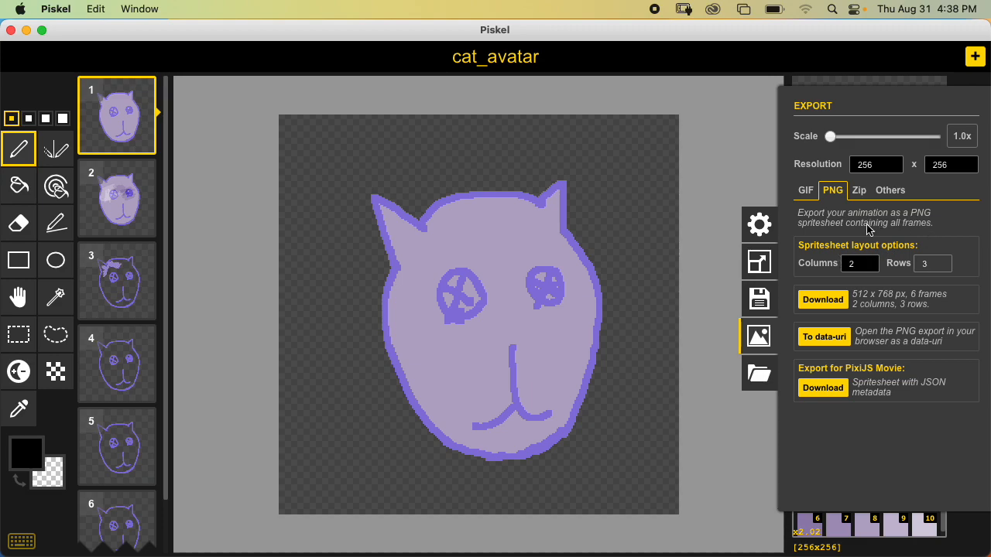
click(903, 199)
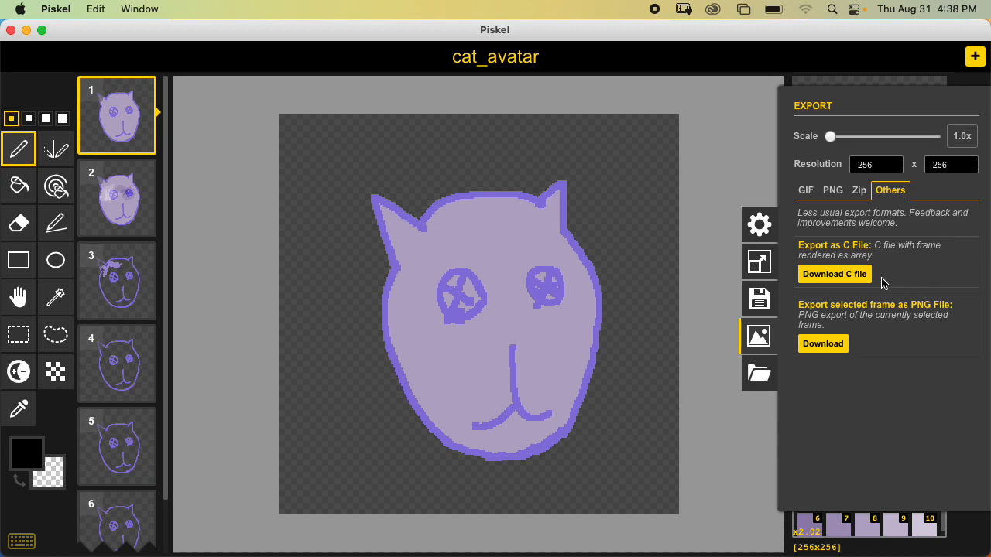
click(821, 345)
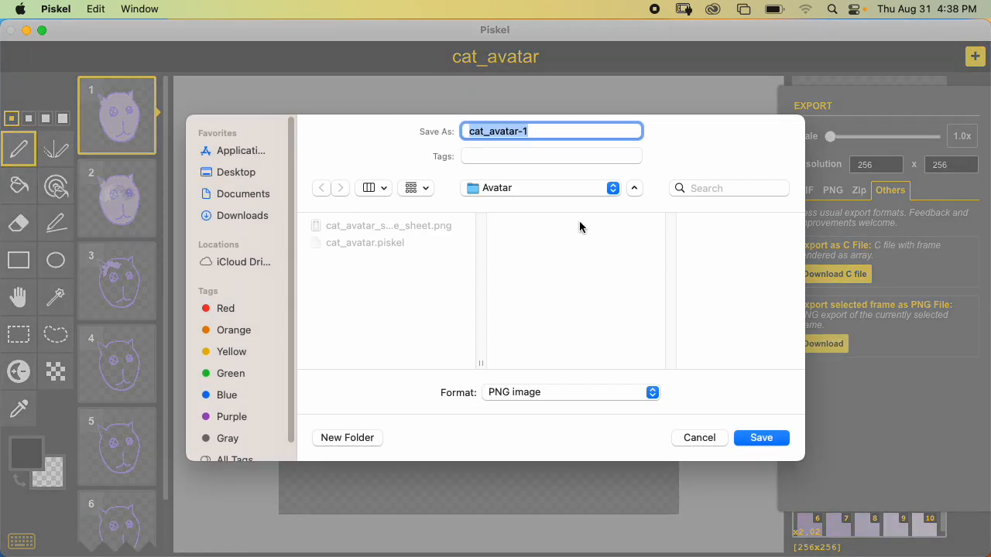
drag(467, 137, 526, 130)
click(526, 131)
double_click(526, 131)
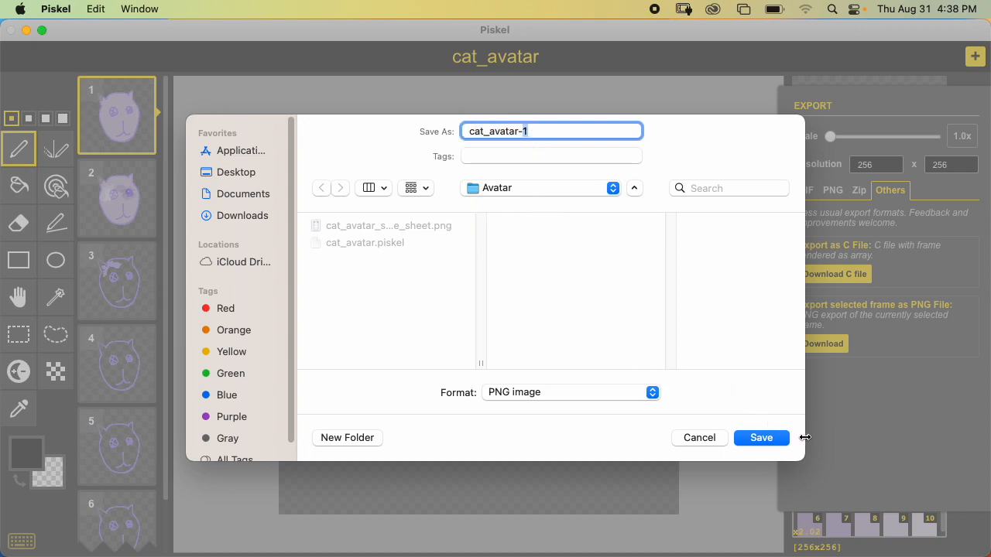
click(763, 437)
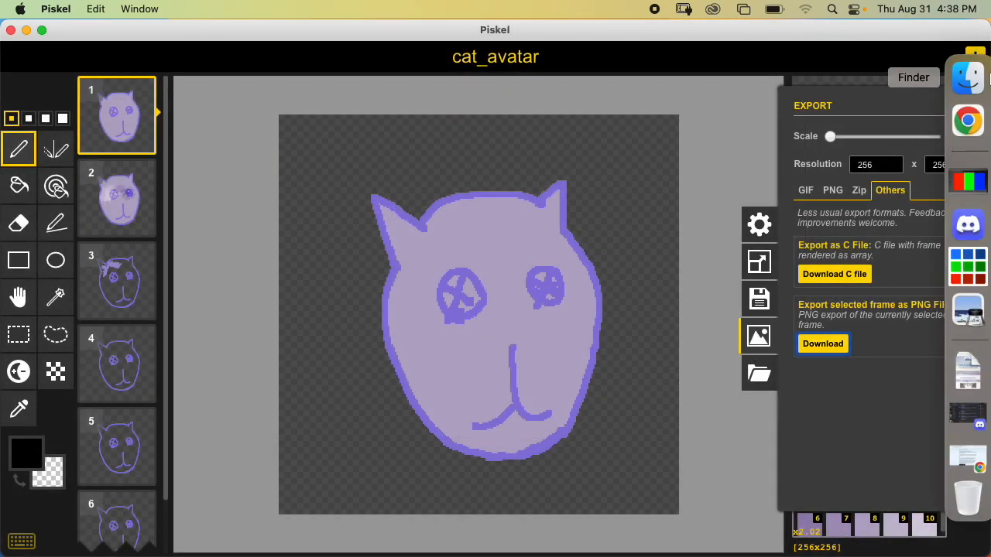
- Switch to Finder, view cat_avatar-1.png in Preview, close the image, and return to Piskel
click(974, 77)
click(362, 90)
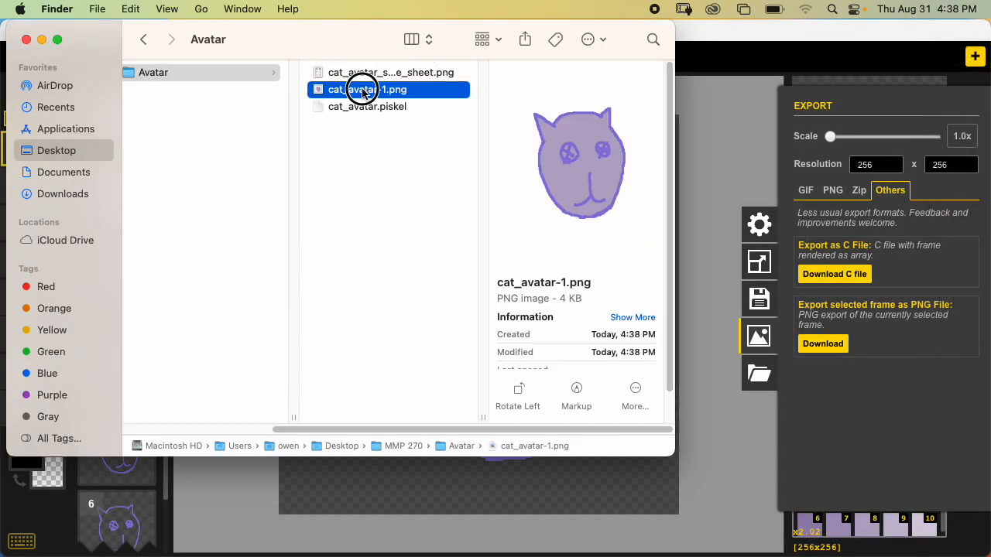
double_click(363, 89)
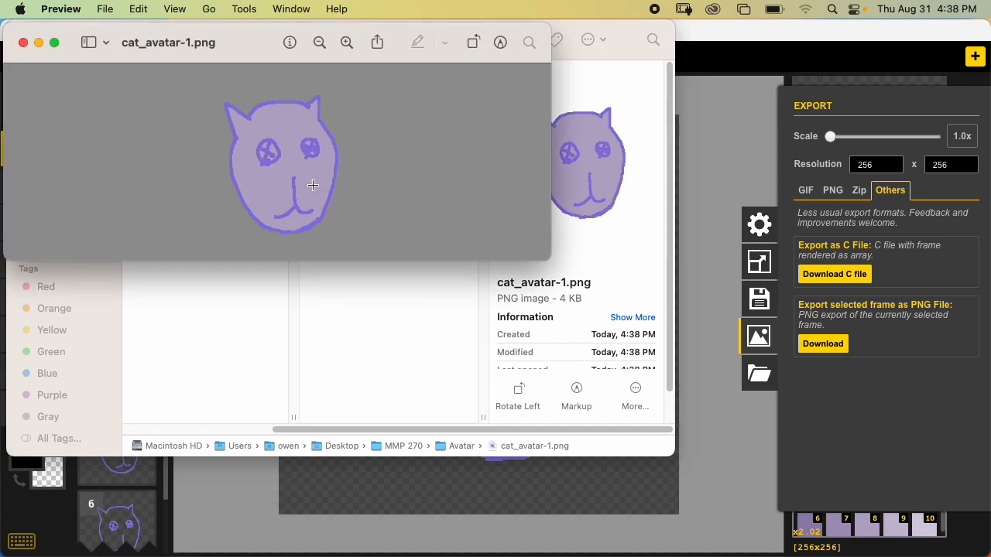
click(23, 43)
drag(310, 44, 310, 92)
click(823, 69)
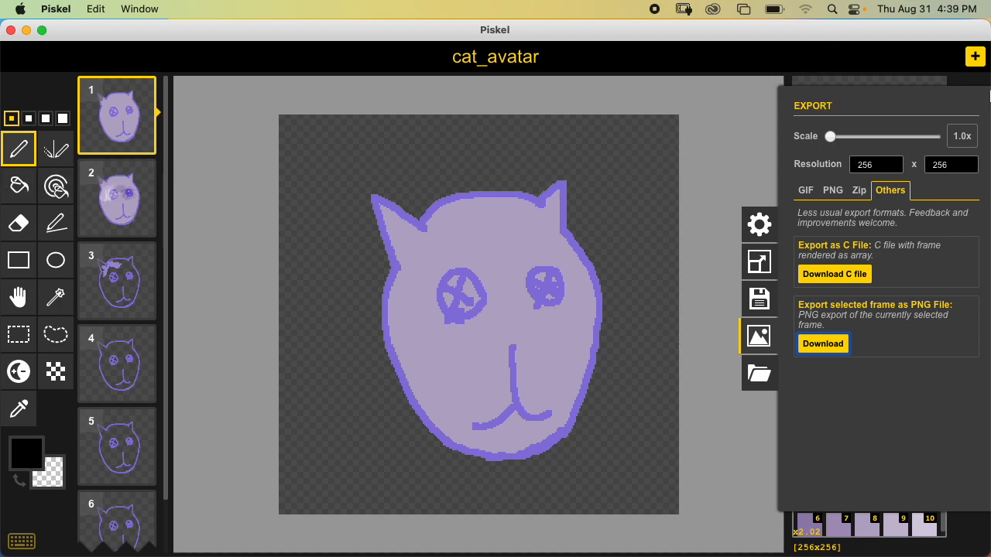
- Switch to Finder, check the dimensions of cat_avatar-1.png, view the image again, and quit Preview
click(971, 77)
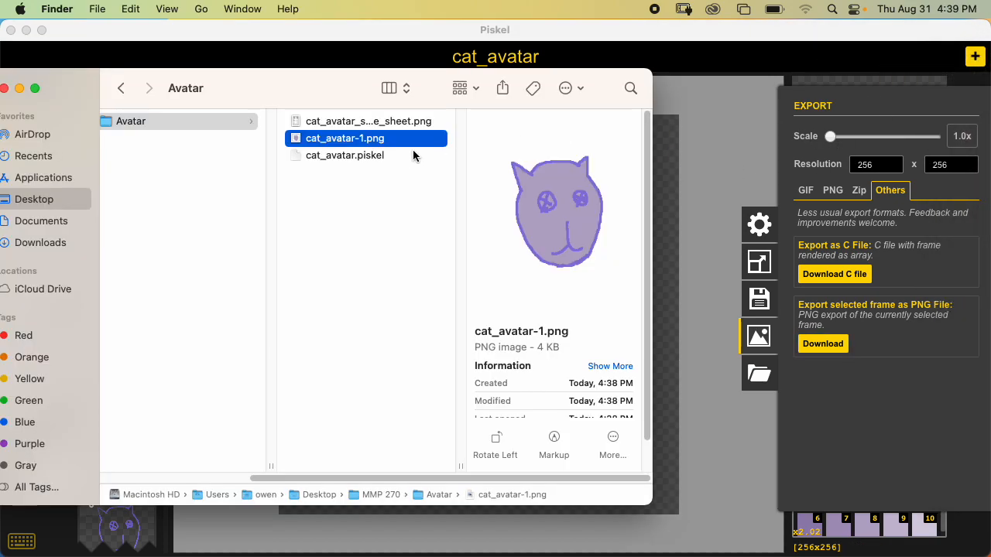
scroll(542, 248, down, 2)
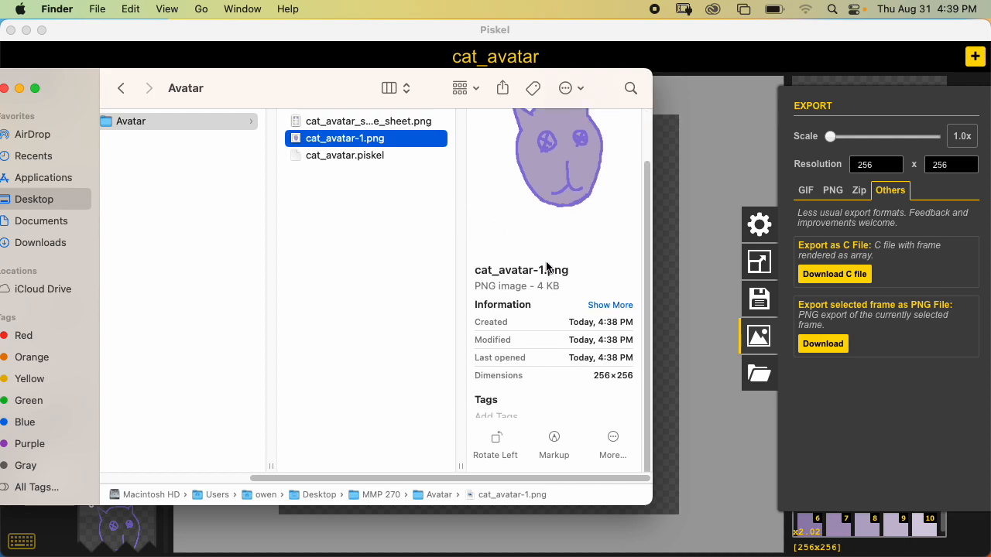
double_click(365, 140)
click(54, 8)
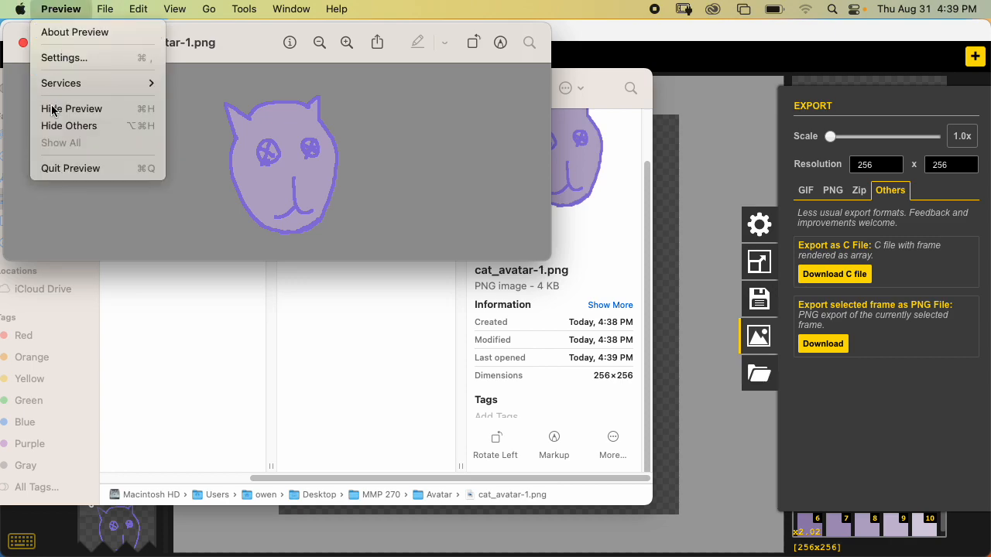
click(66, 166)
- Return to Piskel and export the selected frame at 2.0x scale as the PNG file cat_avatar-1 (1) into the Avatar folder
click(865, 107)
mouse_move(831, 137)
mouse_down()
mouse_move(841, 137)
mouse_move(832, 139)
mouse_up()
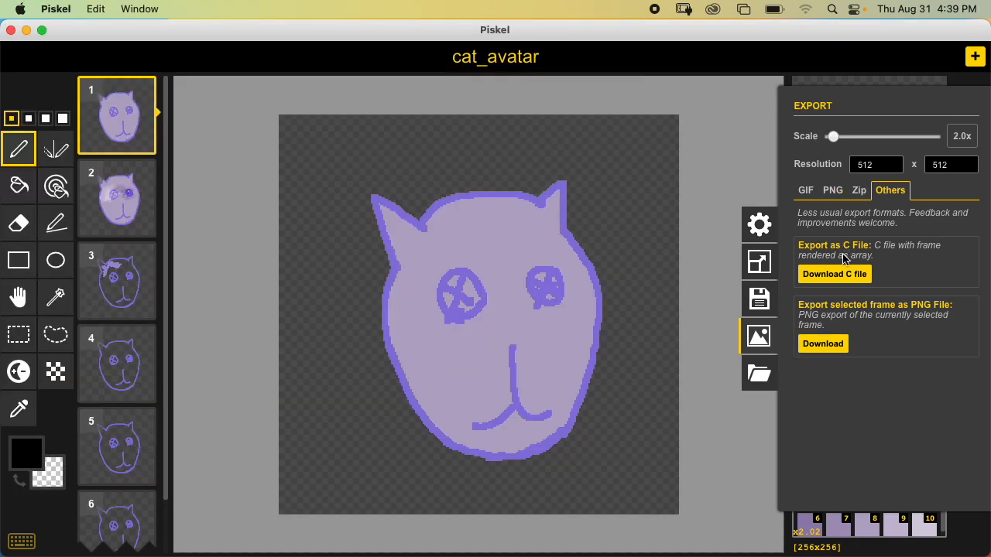
click(823, 344)
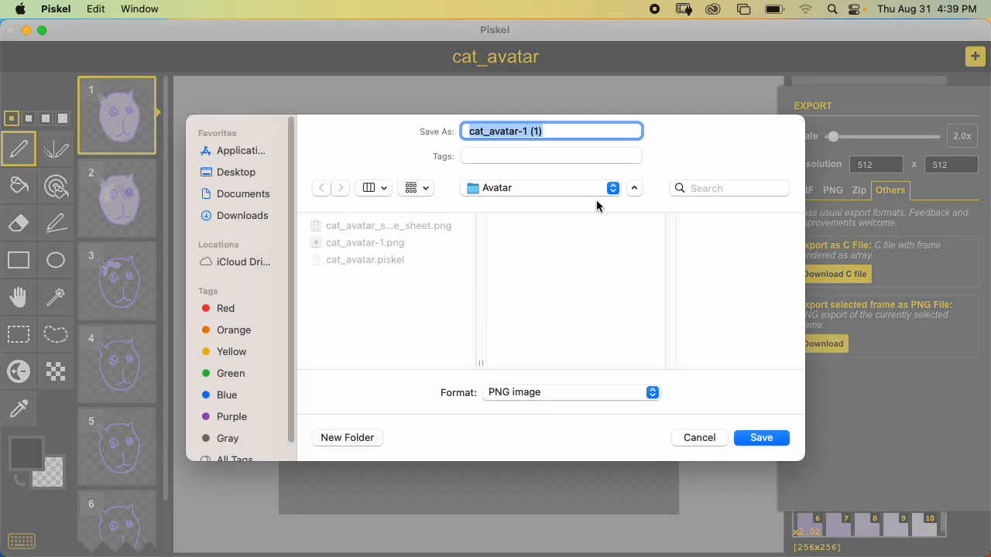
click(762, 437)
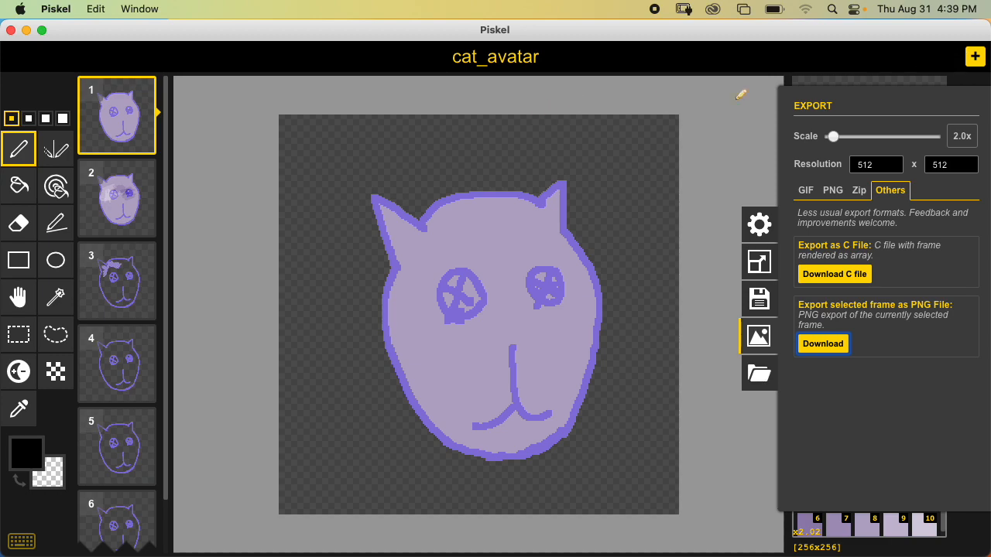
- Switch to Finder, open cat_avatar-1 (1).png in Preview, and enlarge its window
click(963, 81)
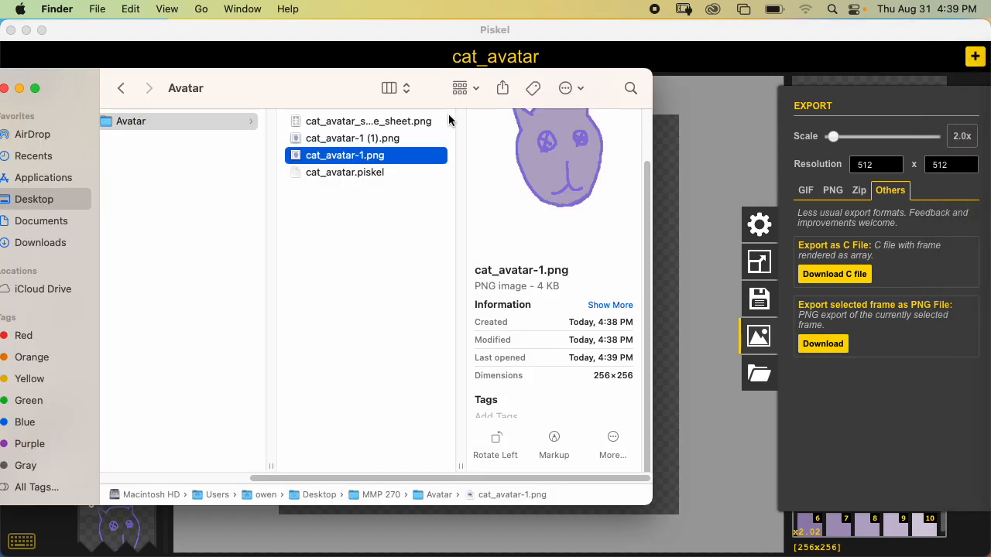
double_click(394, 141)
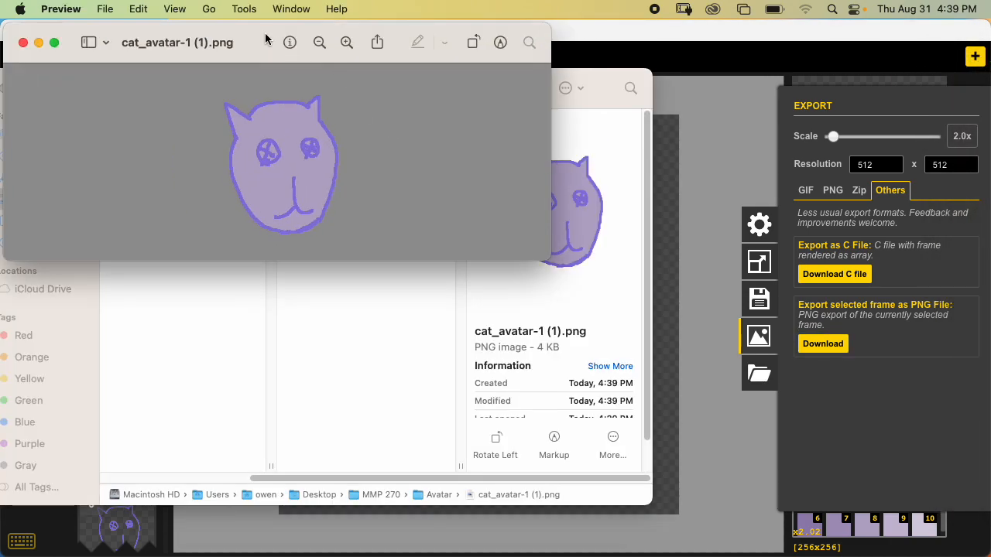
drag(268, 38, 503, 51)
drag(785, 273, 947, 533)
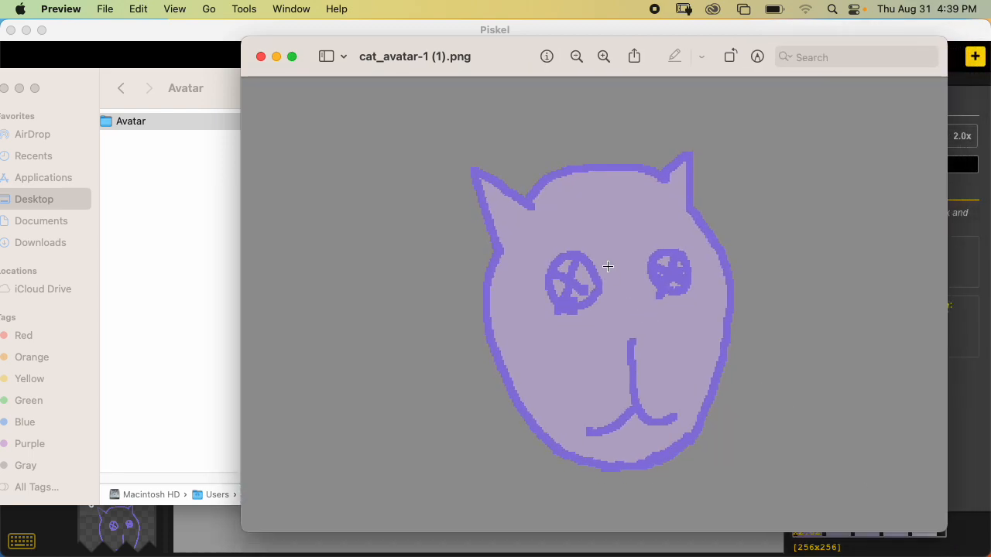
- Examine the pixel edges of cat_avatar-1 (1).png at several magnifications and enlarge the Preview window further
click(603, 57)
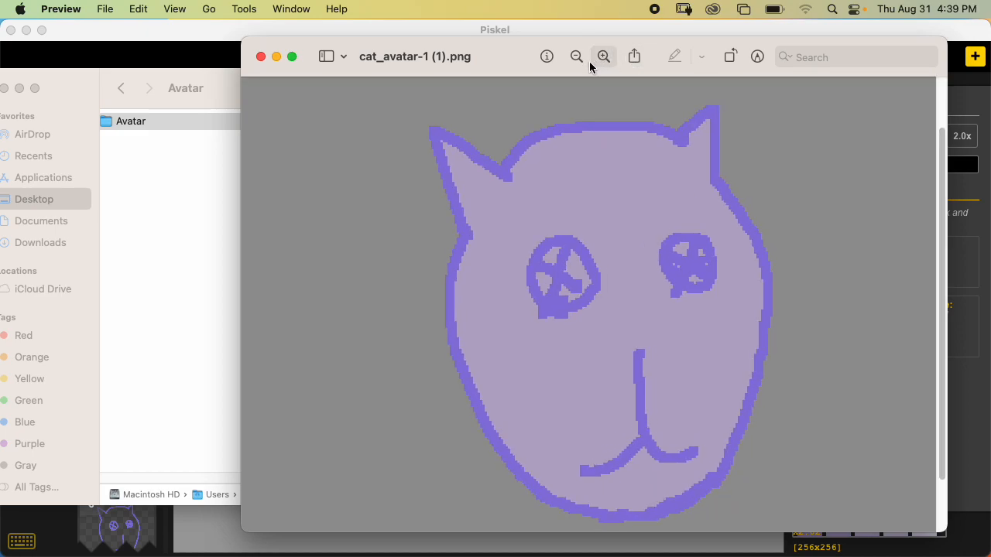
click(577, 57)
click(603, 56)
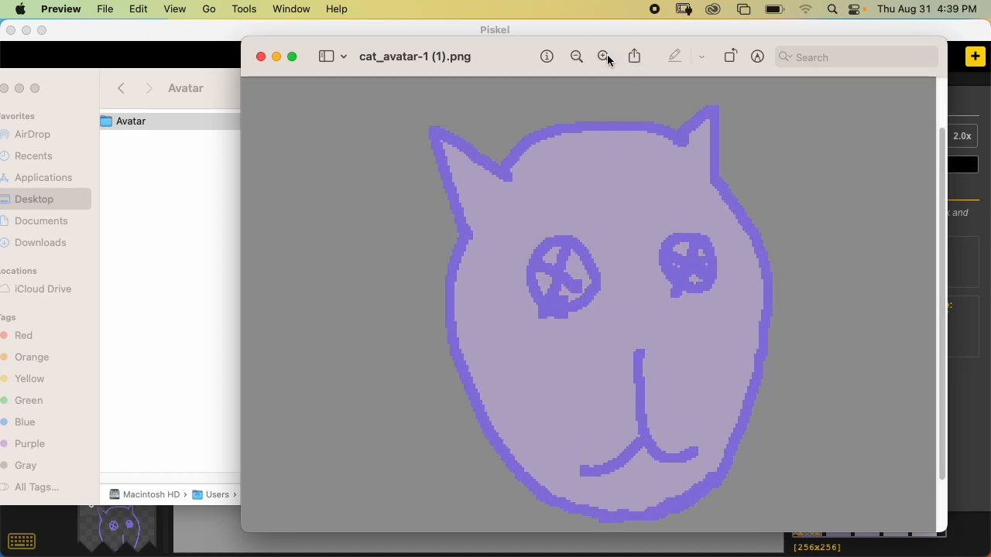
click(604, 56)
click(605, 55)
click(584, 57)
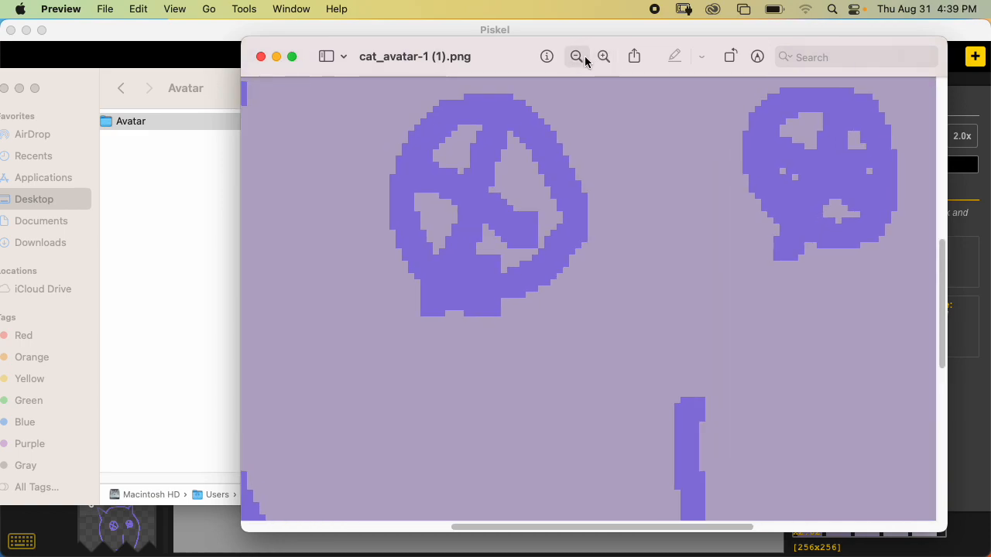
click(584, 57)
click(585, 58)
click(585, 58)
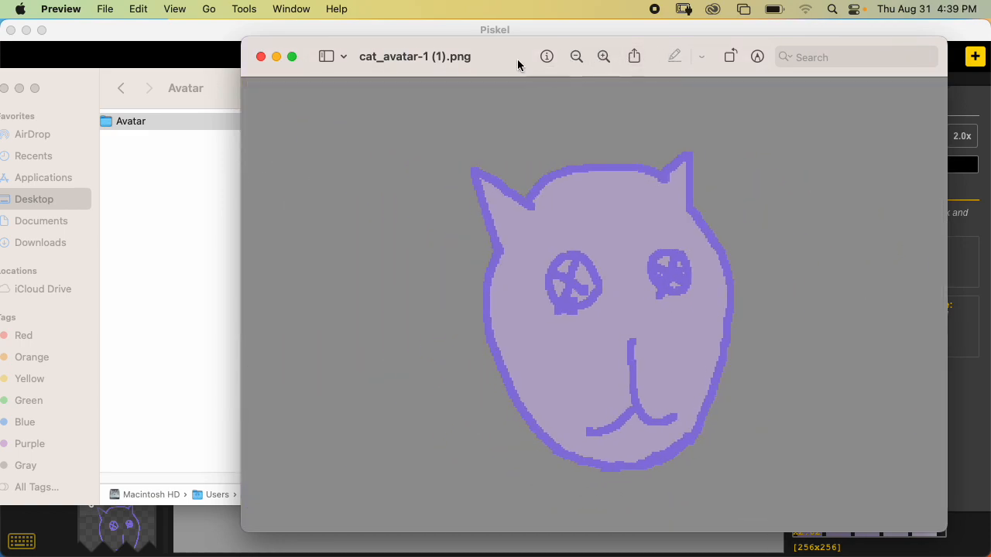
drag(495, 57, 505, 7)
drag(958, 514, 961, 546)
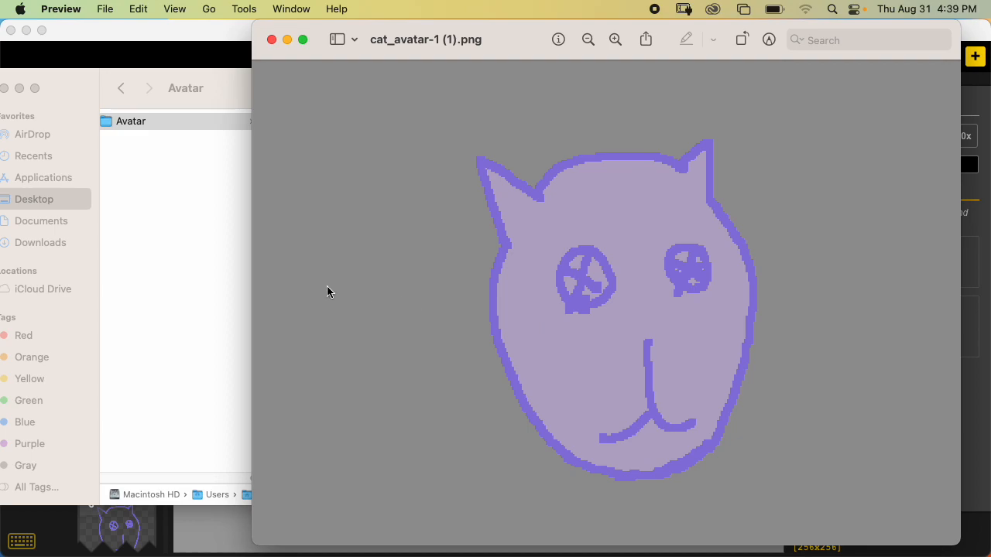
- Open cat_avatar-1.png for comparison with cat_avatar-1 (1).png, and close both images
click(238, 184)
double_click(342, 155)
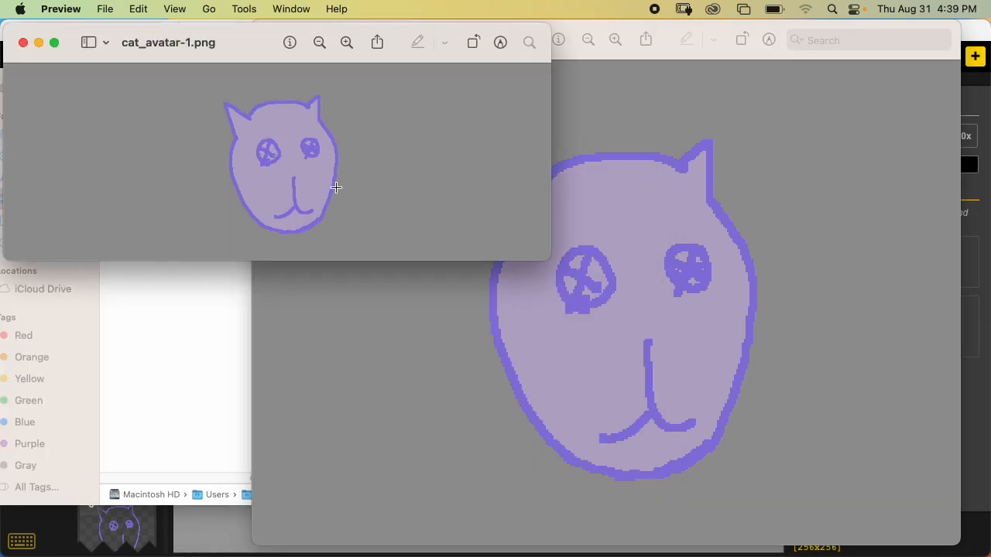
click(24, 43)
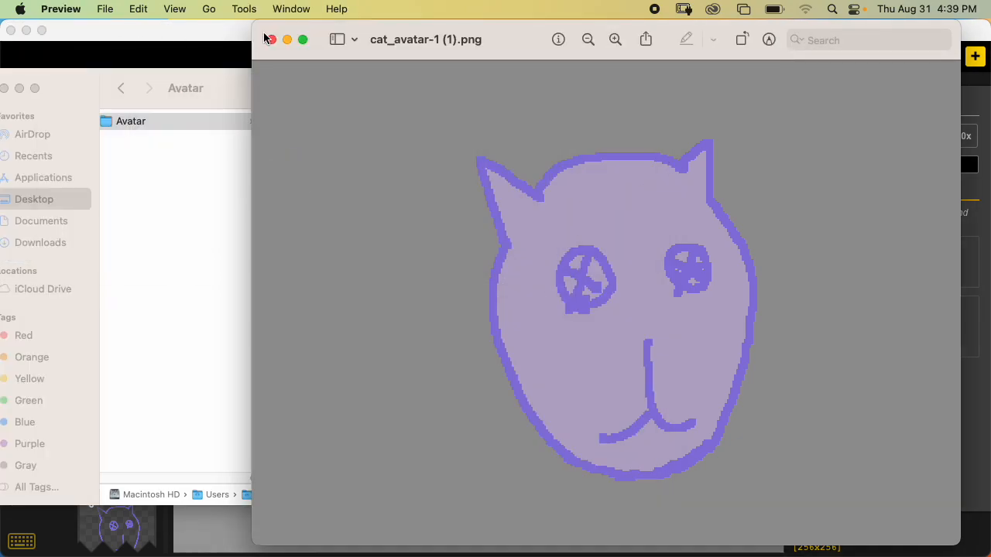
click(271, 40)
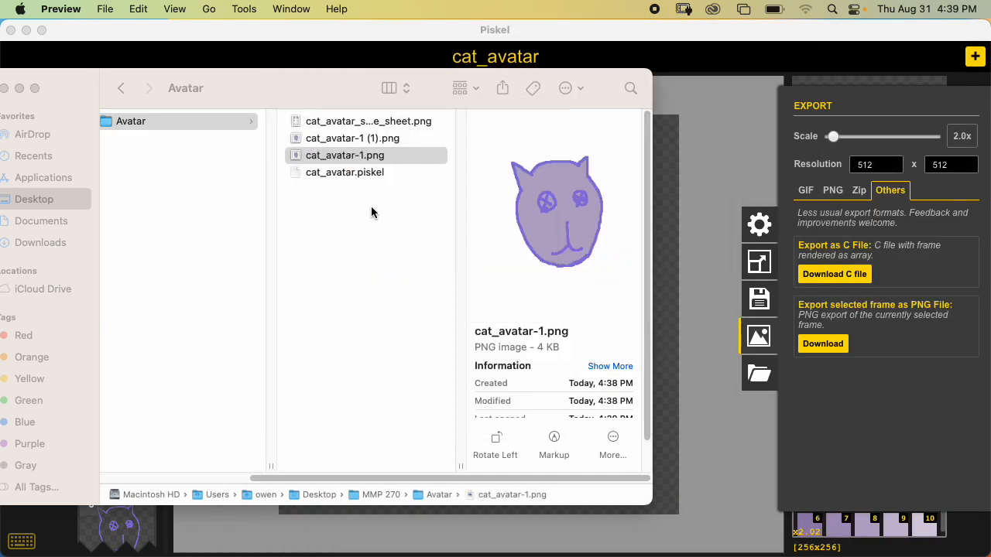
- Reopen cat_avatar-1 (1).png and cat_avatar-1.png in Preview, and enlarge the cat_avatar-1.png window to nearly fill the screen
double_click(387, 138)
click(326, 298)
double_click(364, 154)
drag(259, 58, 288, 180)
drag(620, 387, 833, 531)
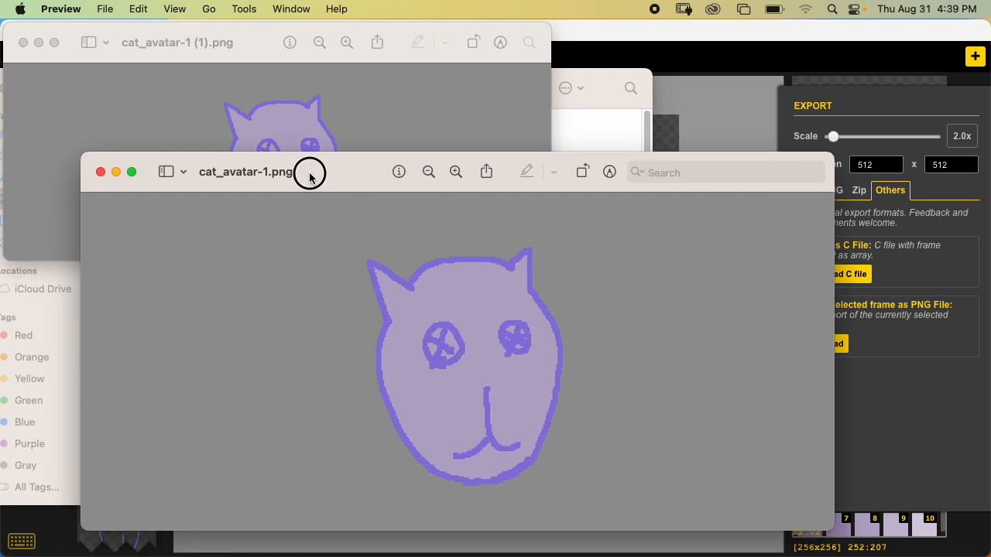
drag(306, 175, 216, 39)
drag(738, 399, 942, 556)
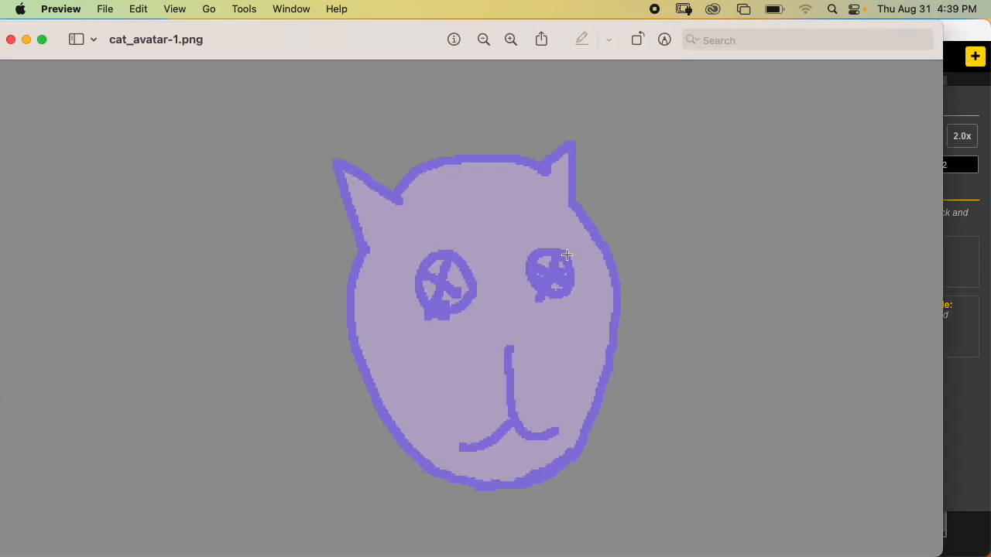
- Examine the eye pixels of cat_avatar-1.png up close and quit Preview
click(510, 40)
click(510, 40)
click(511, 40)
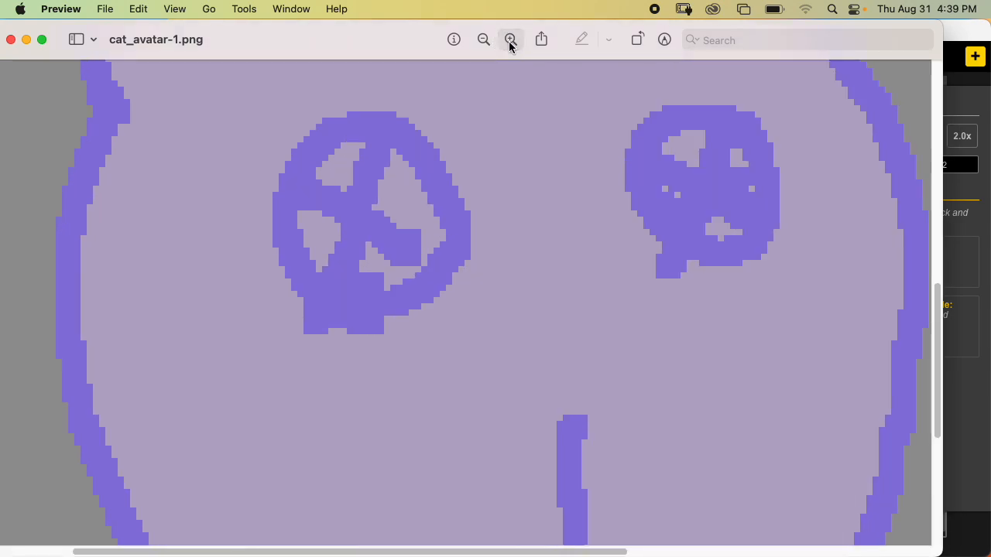
click(510, 40)
drag(36, 13, 90, 100)
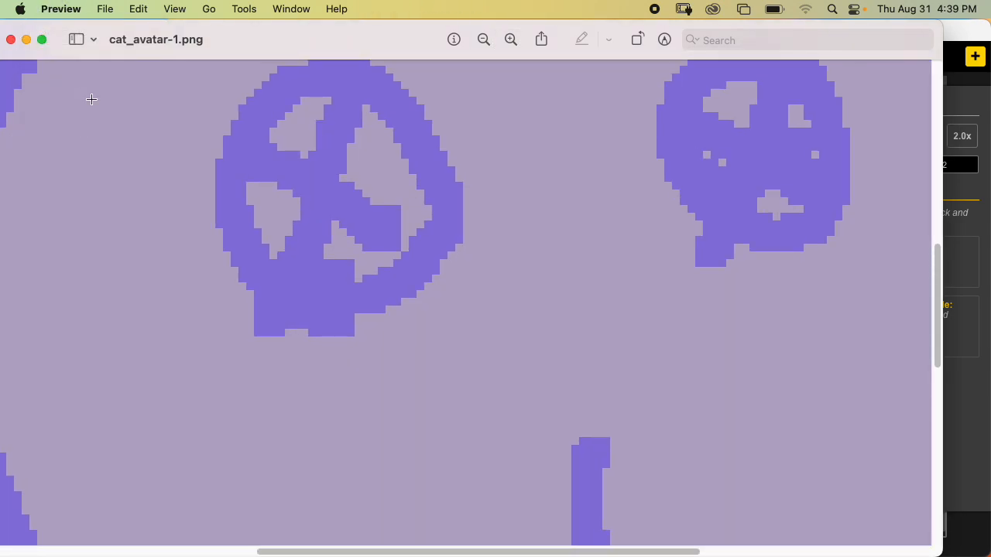
click(62, 7)
key(Return)
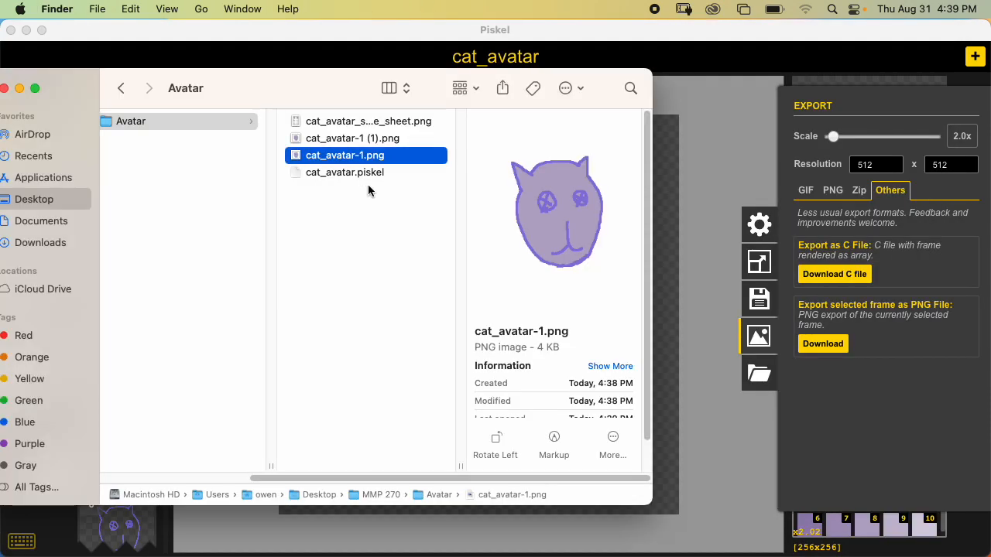
- Compare the dimensions of cat_avatar-1.png and cat_avatar-1 (1).png in Finder
scroll(592, 271, down, 5)
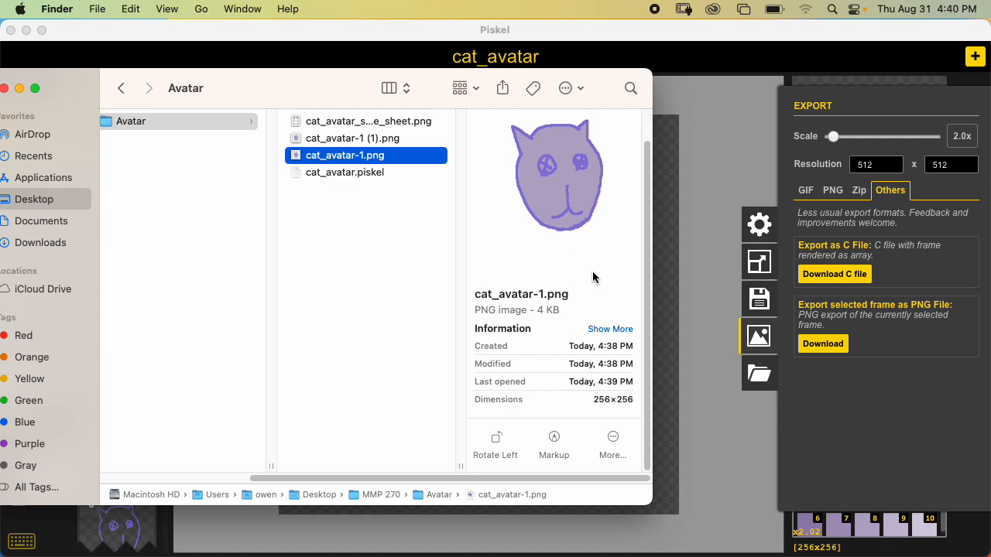
click(407, 138)
scroll(573, 325, down, 3)
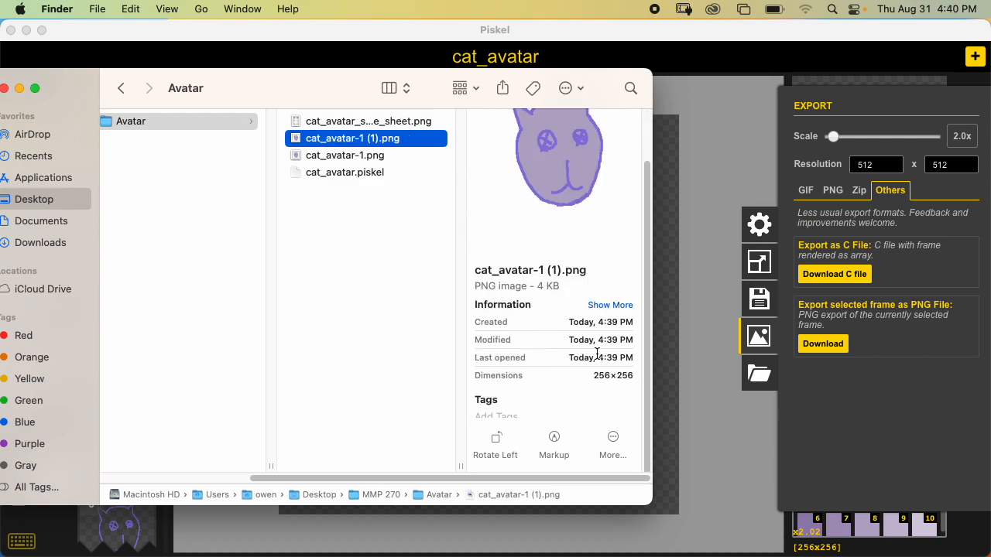
click(345, 173)
click(378, 155)
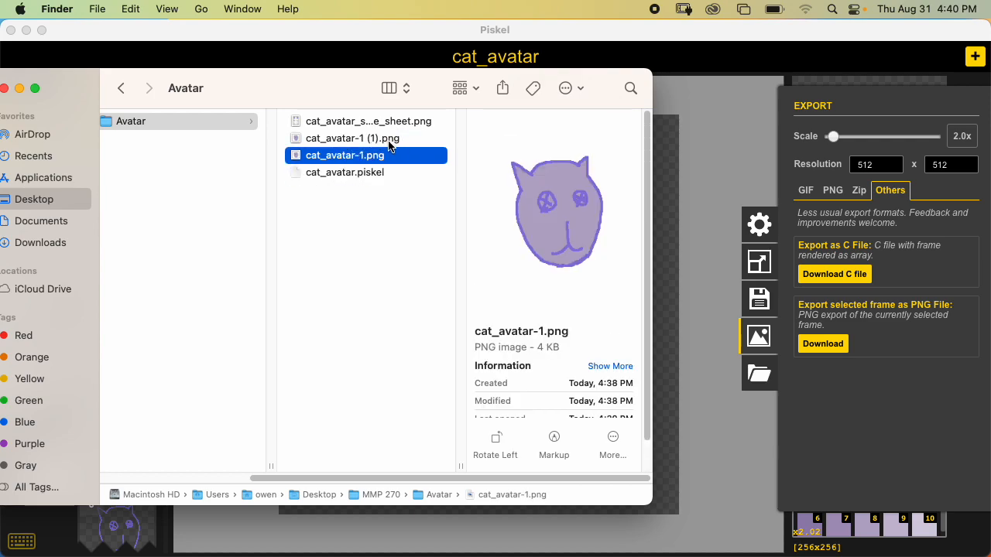
- Delete cat_avatar-1 (1).png from the Avatar folder
click(389, 140)
scroll(585, 364, down, 3)
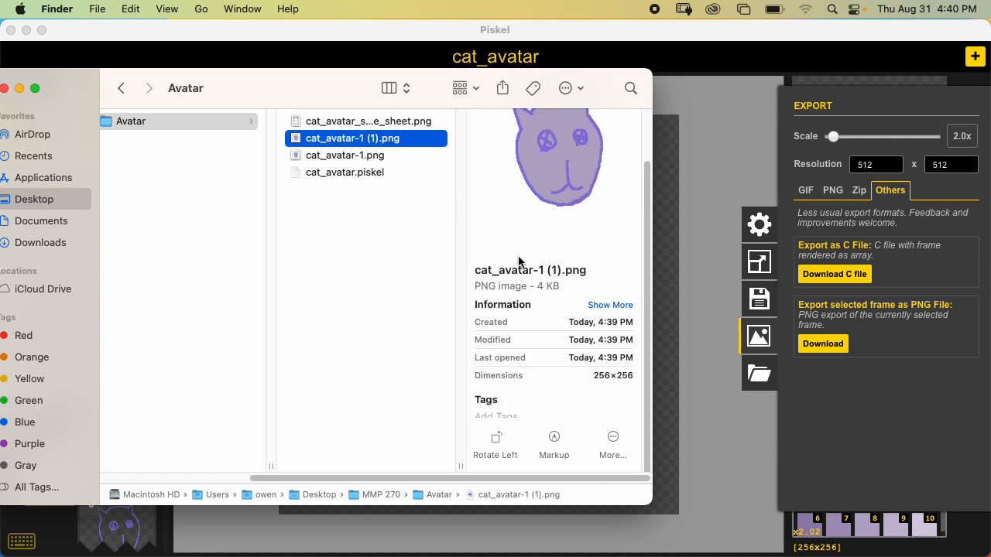
key(super+BackSpace)
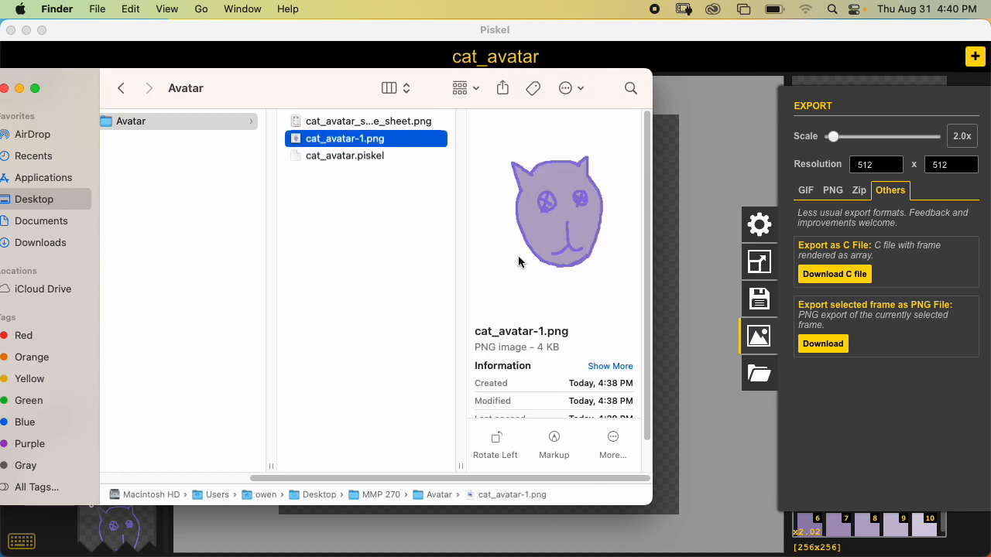
- Return to Piskel and export the selected frame at 4.0x scale as the PNG file cat_avatar-1 (1) into the Avatar folder
click(782, 155)
drag(834, 144, 840, 141)
click(820, 346)
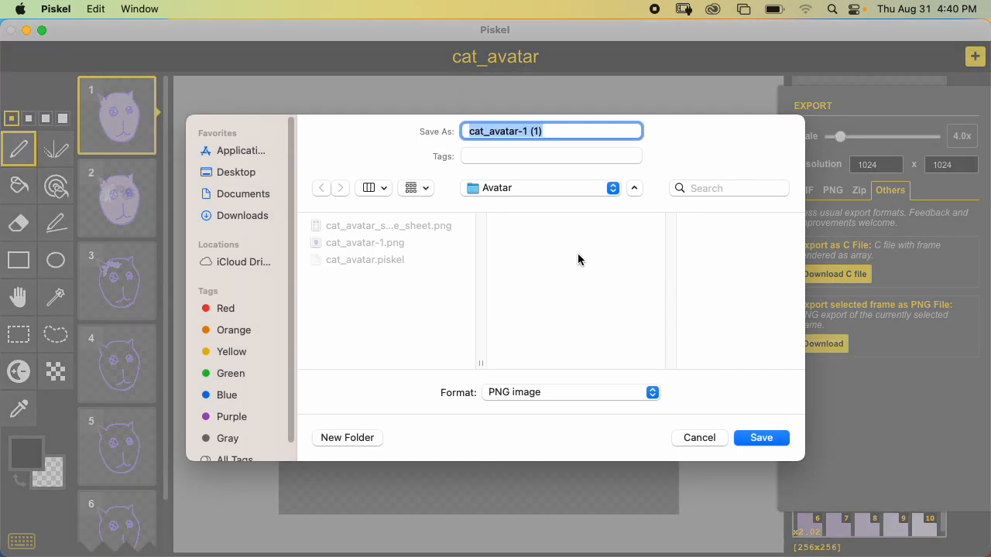
click(762, 438)
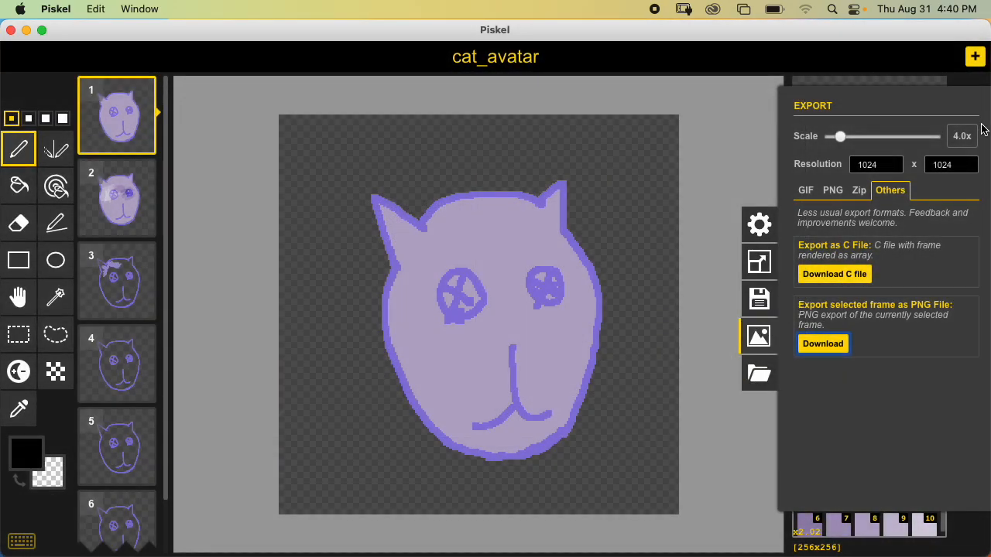
- Switch to Finder, check the dimensions of the new cat_avatar-1 (1).png, and delete that file
click(967, 77)
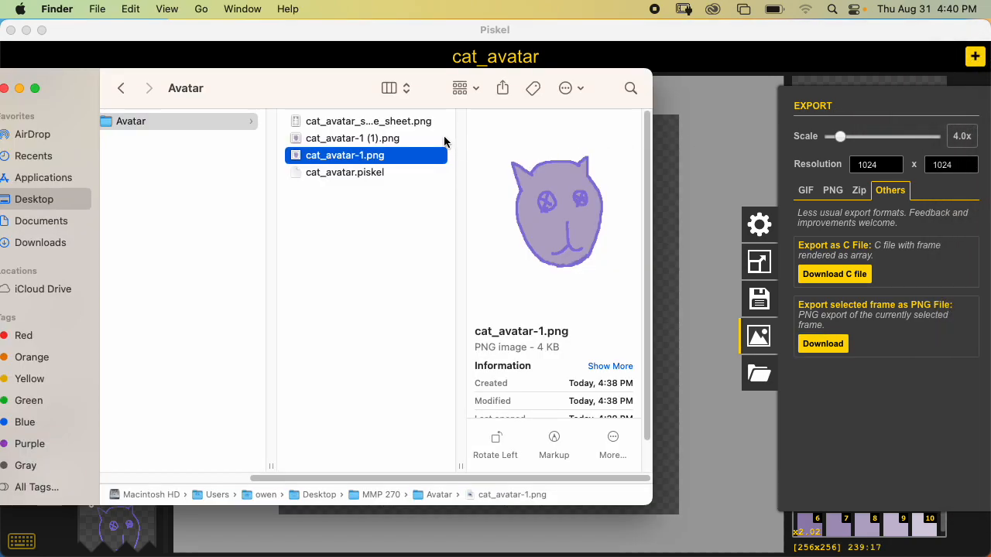
click(434, 140)
scroll(582, 239, down, 2)
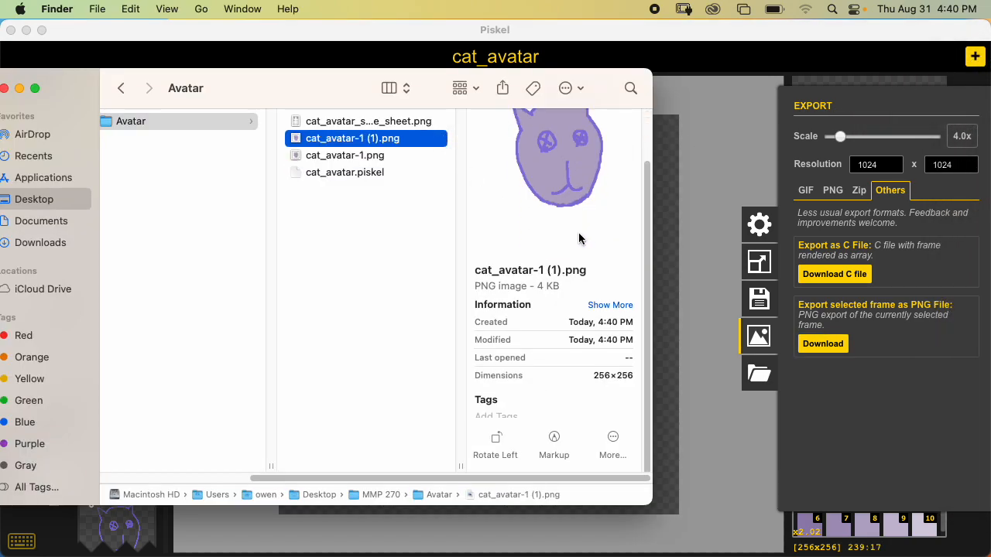
key(super+BackSpace)
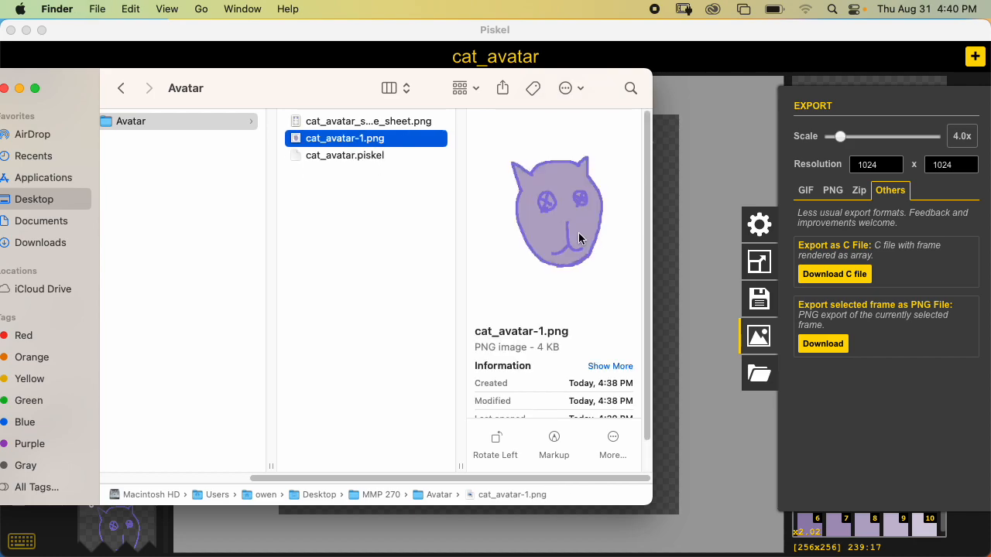
- Return to Piskel and export all frames at 2.0x scale as the PNG spritesheet cat_avatar into the Avatar folder
click(832, 199)
click(833, 198)
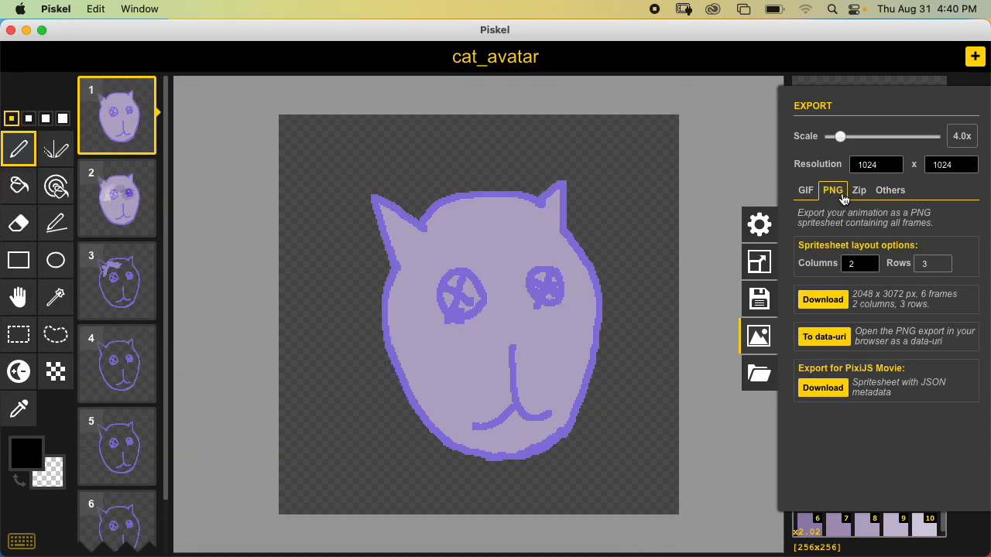
mouse_move(841, 146)
mouse_down()
mouse_move(808, 145)
mouse_move(832, 144)
mouse_up()
click(823, 300)
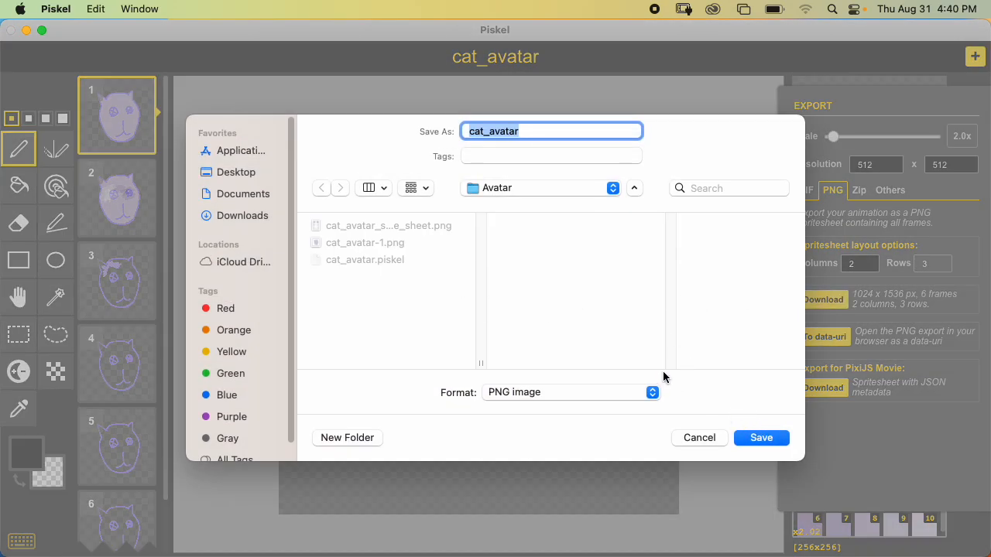
key(Return)
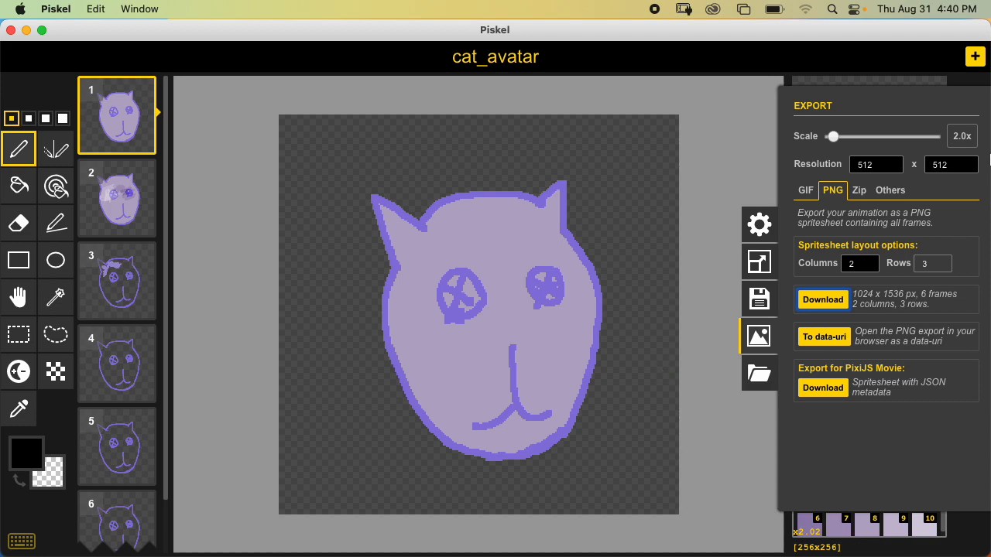
- Switch to Finder and check the dimensions of cat_avatar.png
mouse_move(959, 118)
click(958, 75)
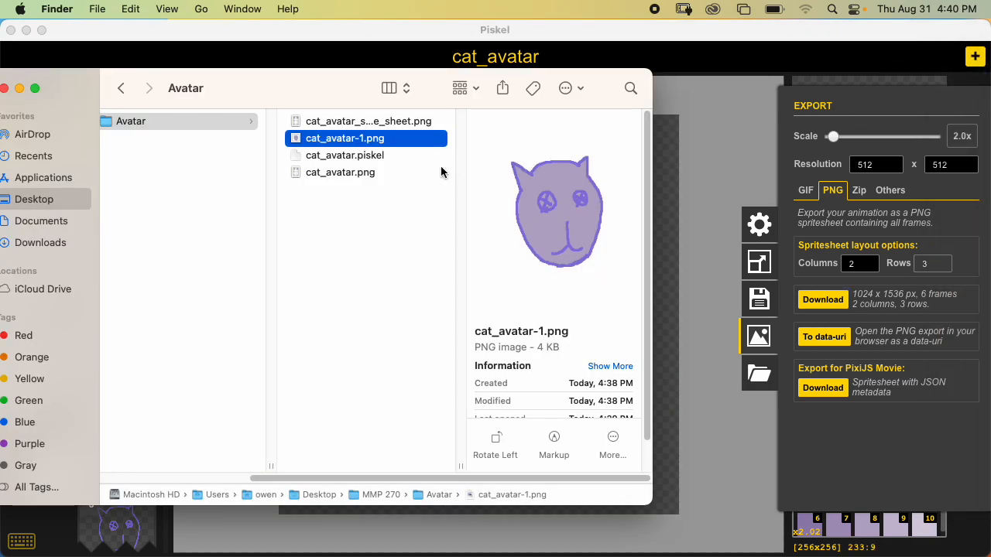
click(379, 154)
click(353, 175)
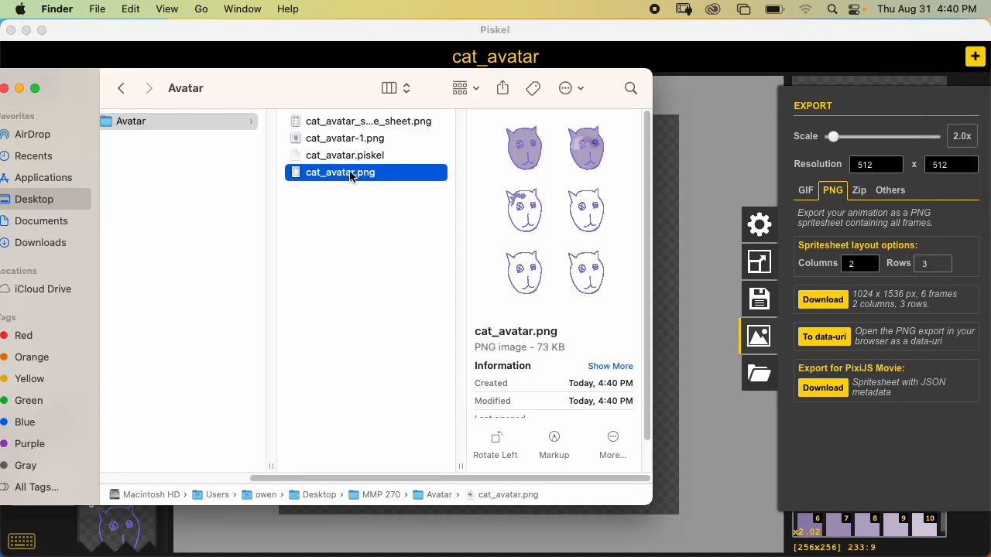
scroll(542, 302, down, 2)
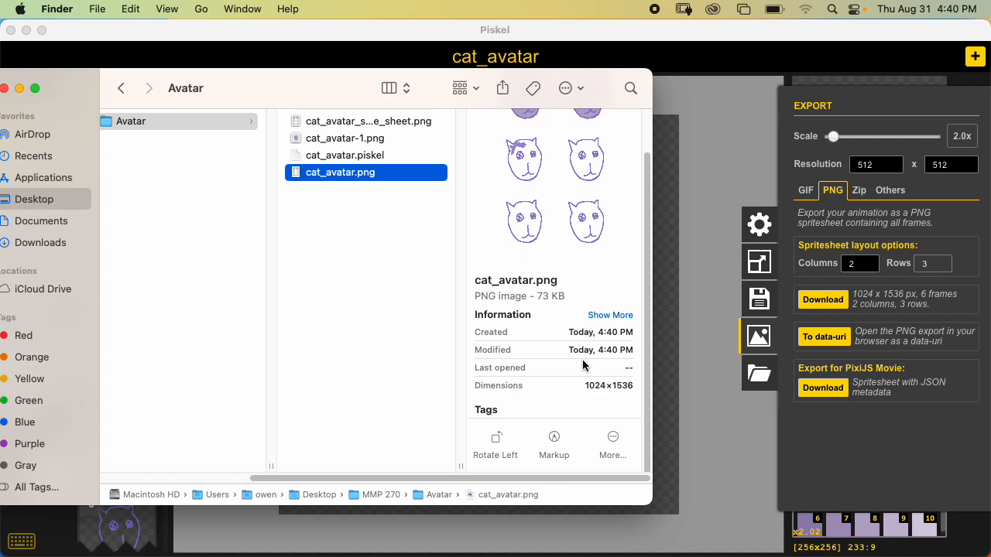
- Preview the sprite sheet cat_avatar_sprite_sheet.png, view cat_avatar.png in Preview, and quit Preview
click(398, 123)
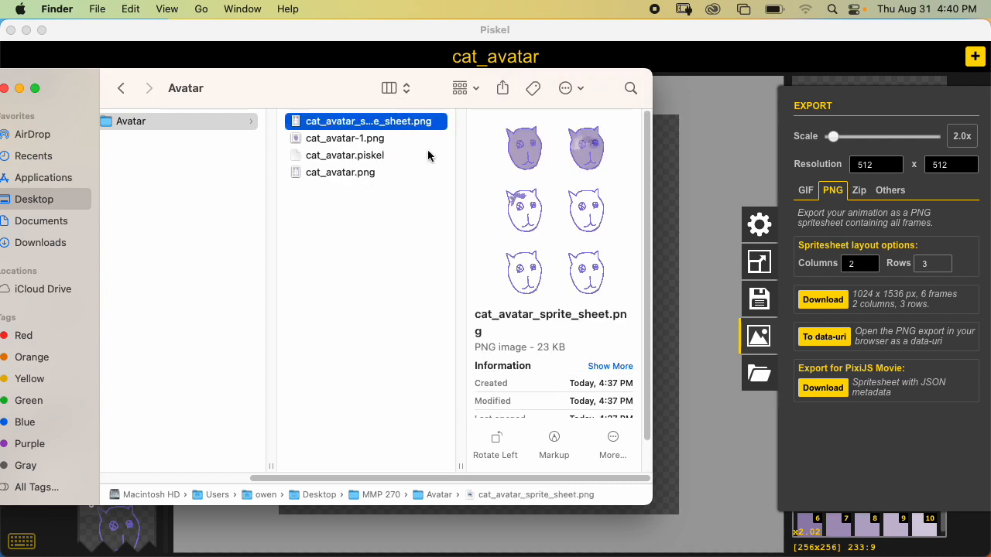
double_click(364, 172)
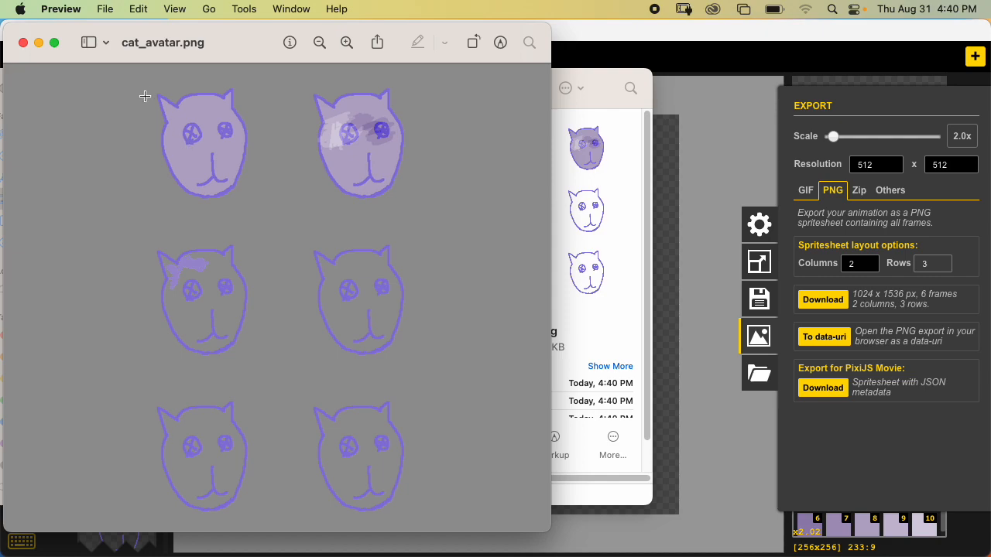
click(55, 9)
click(66, 166)
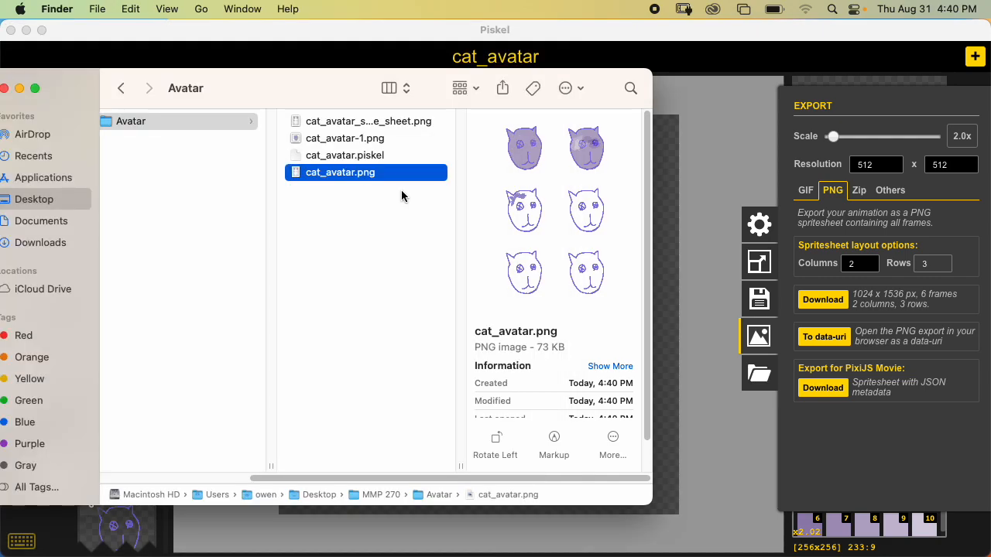
- Delete the file cat_avatar.png from the Avatar folder
click(384, 210)
click(392, 178)
key(super+BackSpace)
- Return to Piskel and view the canvas resize settings and the PNG export settings
click(740, 212)
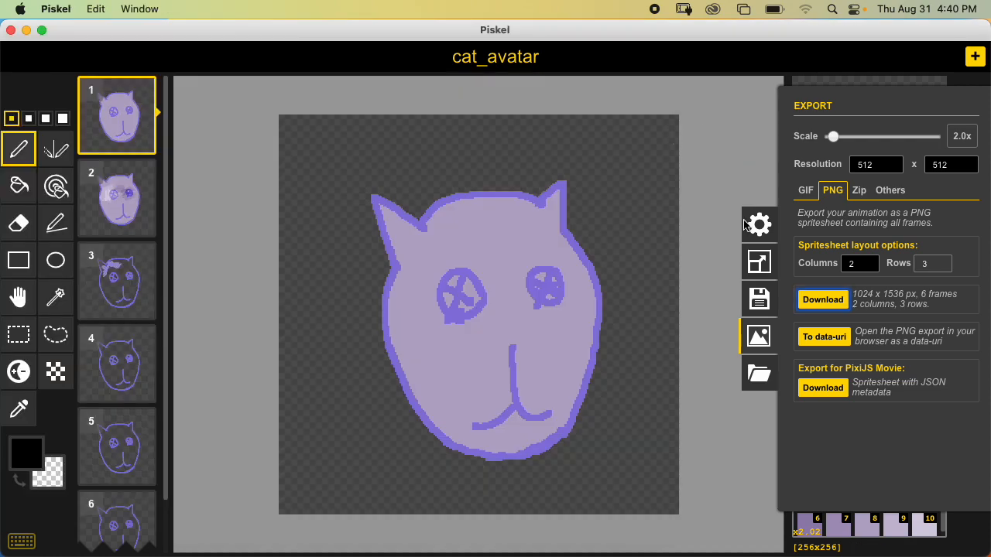
click(759, 262)
double_click(865, 133)
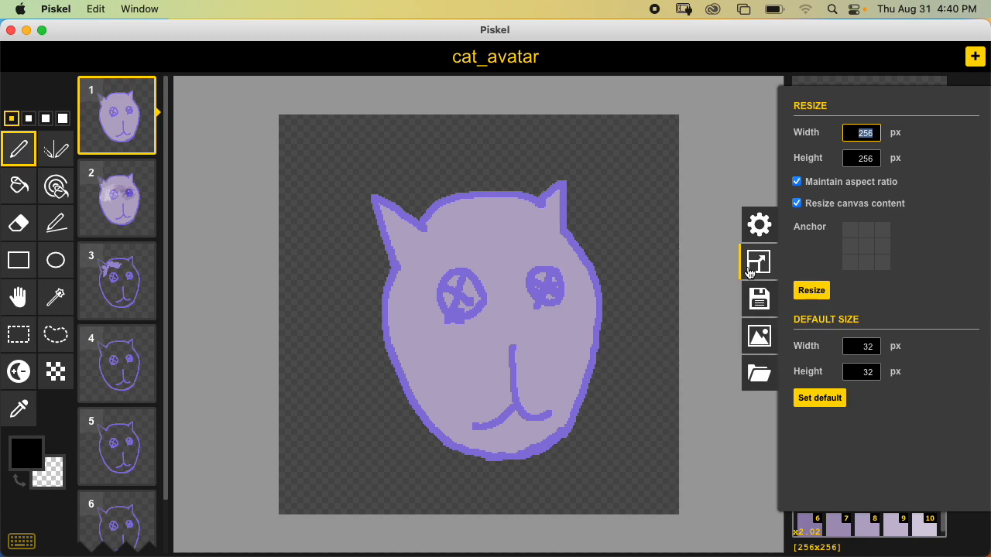
click(755, 360)
click(763, 343)
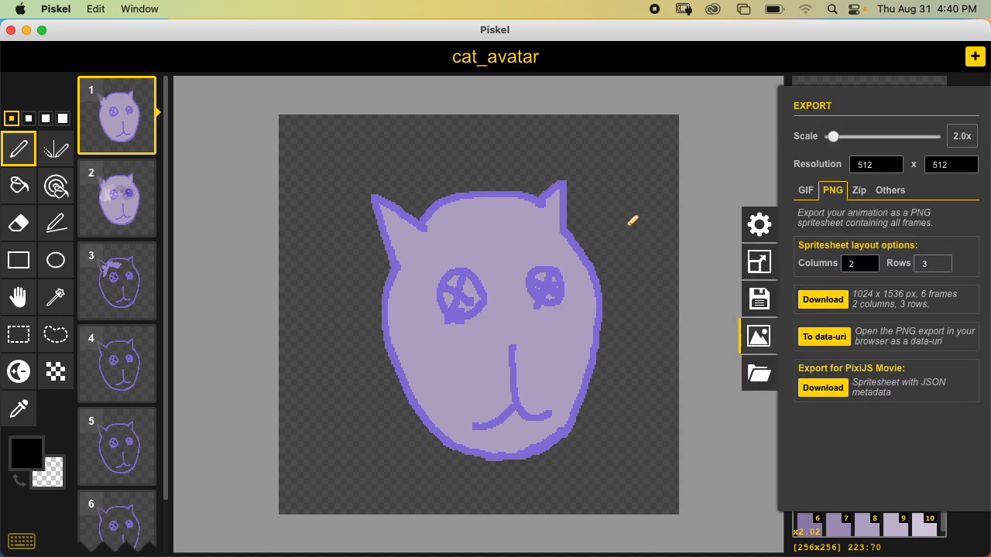
- Switch to Finder, preview cat_avatar-1.png with Quick Look, and move the Finder window fully into view
key(super+Tab)
click(413, 170)
click(345, 141)
key(space)
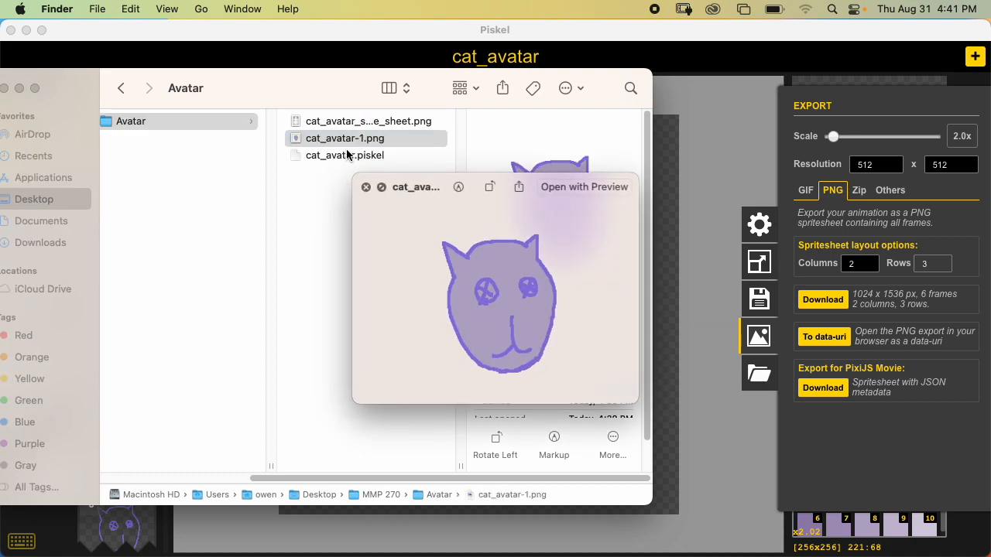
key(space)
drag(309, 112, 396, 39)
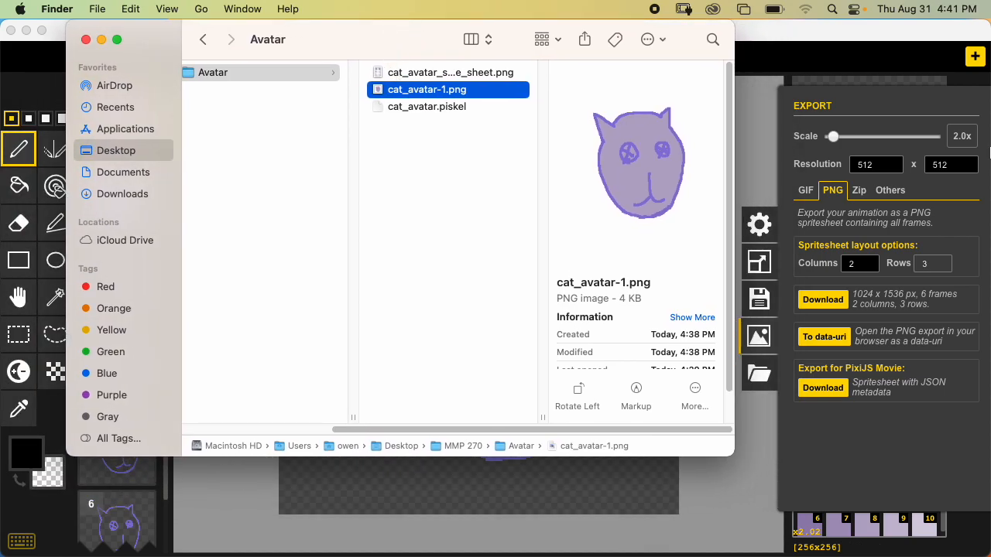
- Switch to Chrome and start a new post on the MMP 270 OpenLab site
click(961, 121)
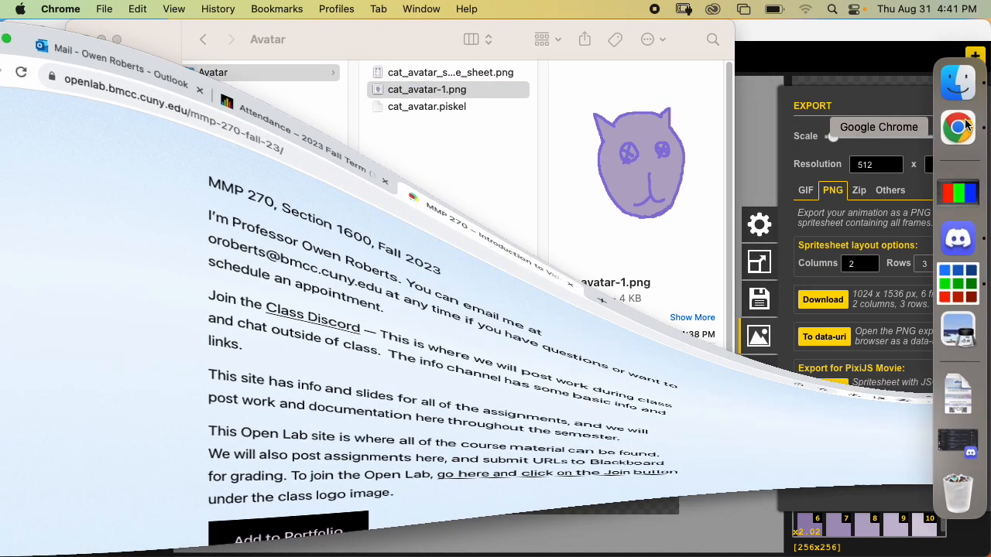
scroll(693, 167, up, 3)
scroll(693, 165, up, 1)
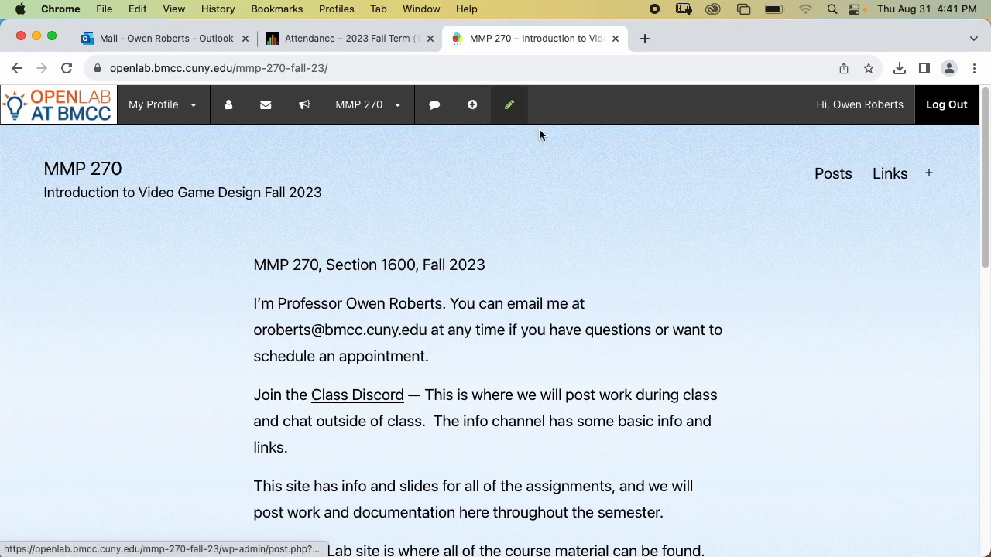
mouse_move(467, 113)
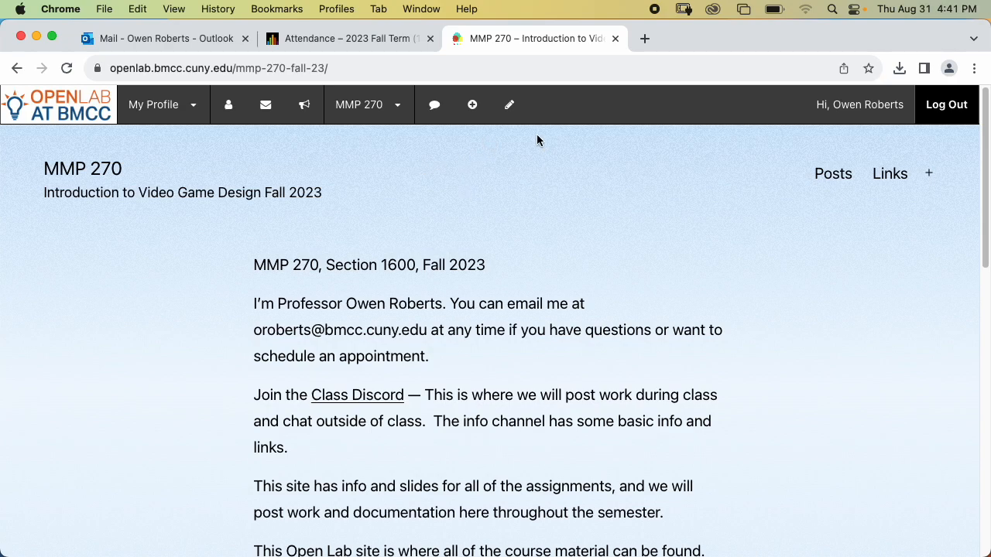
click(479, 145)
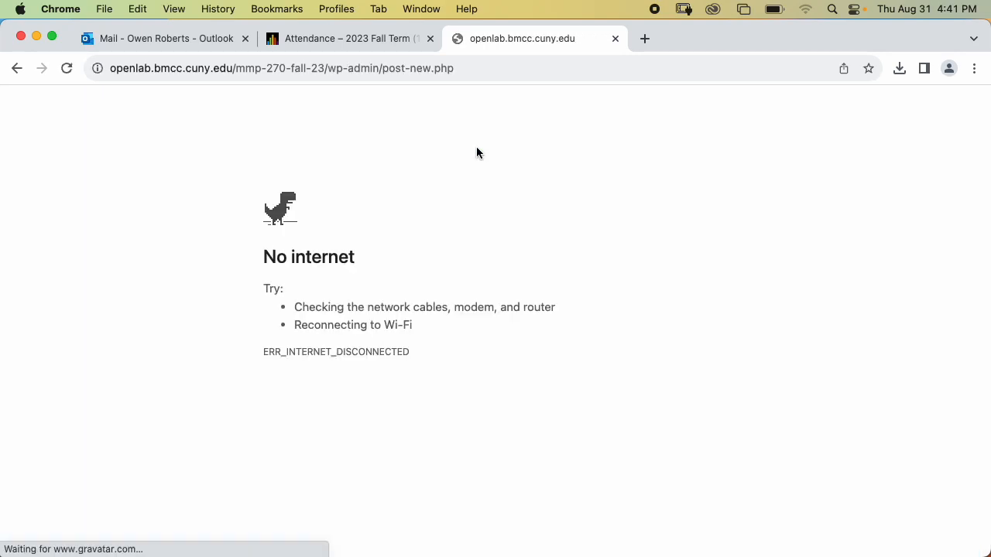
- Connect to the BMCC-SECURED Wi-Fi network and reload the new post page
click(804, 11)
click(710, 90)
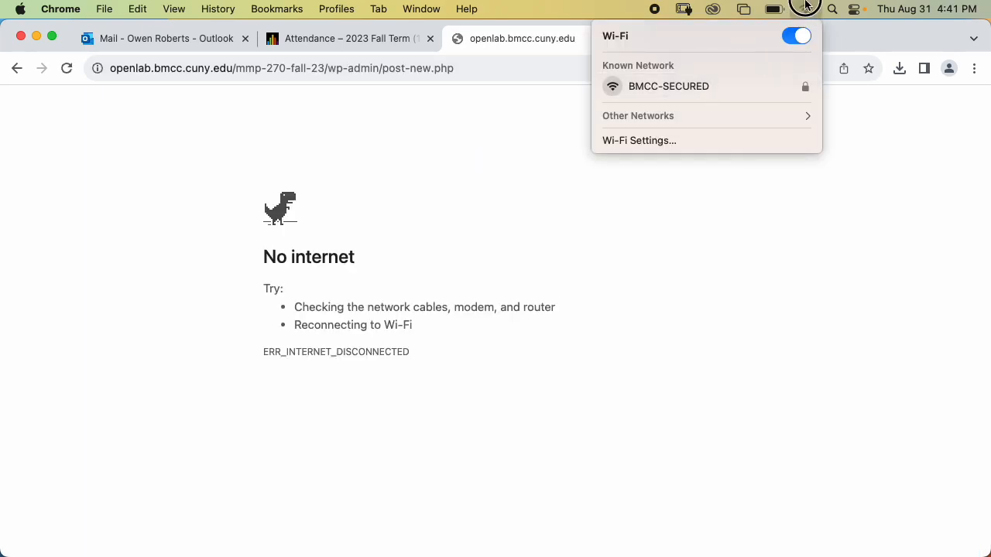
click(808, 9)
click(728, 86)
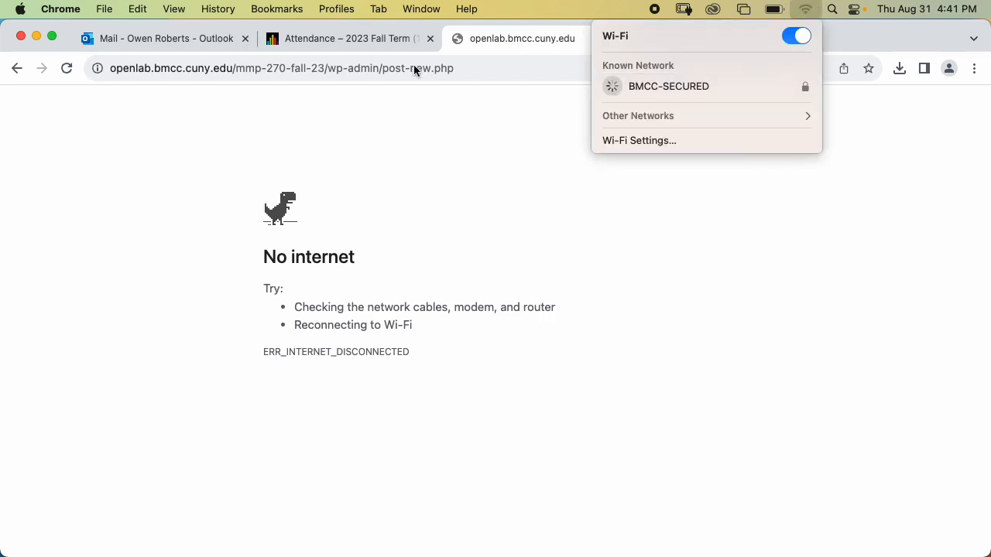
click(144, 90)
click(70, 74)
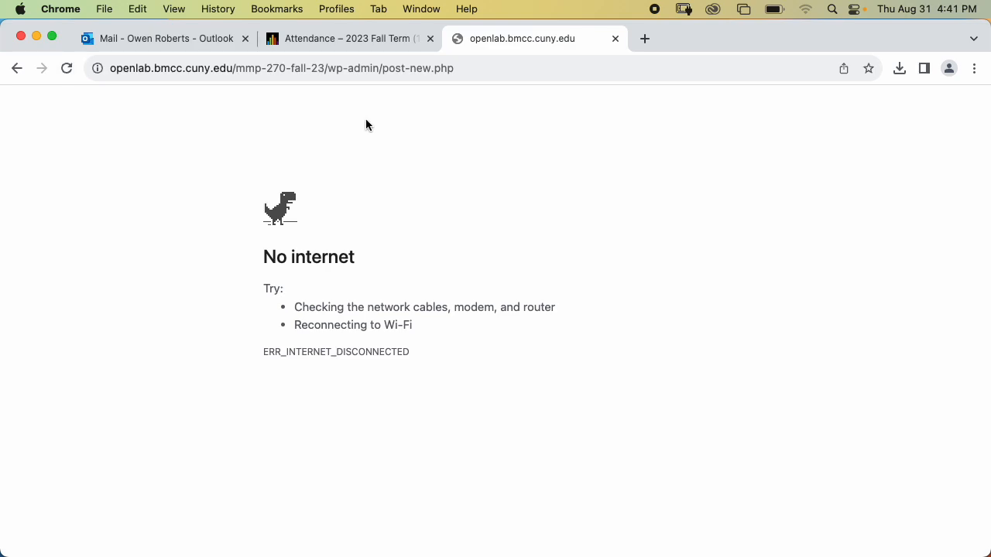
click(806, 8)
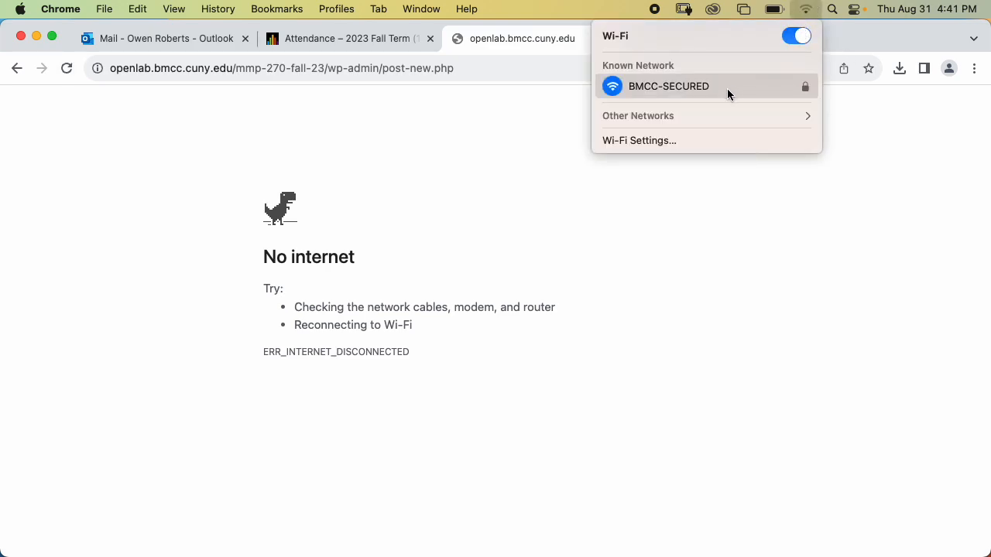
click(806, 9)
click(68, 69)
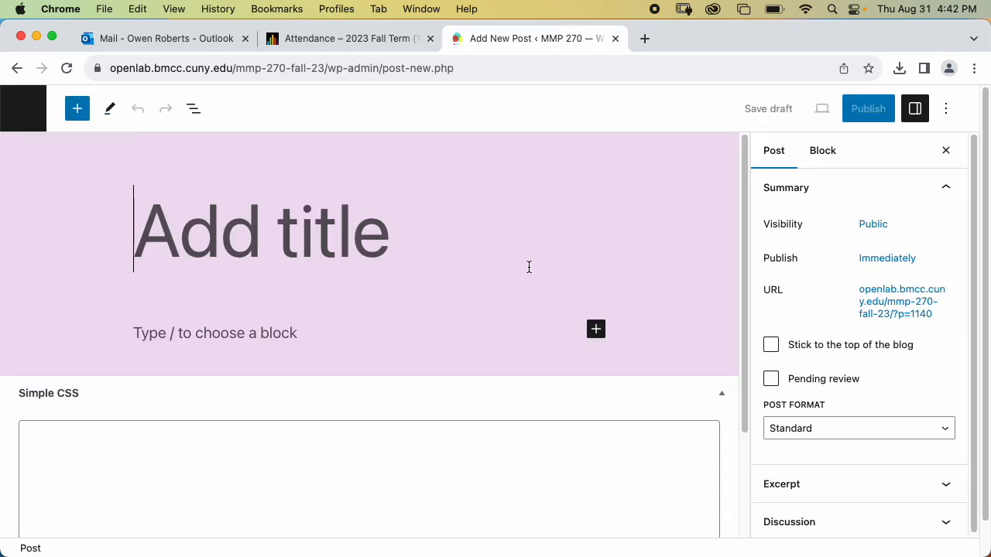
- Collapse the Simple CSS section below the post content
click(723, 395)
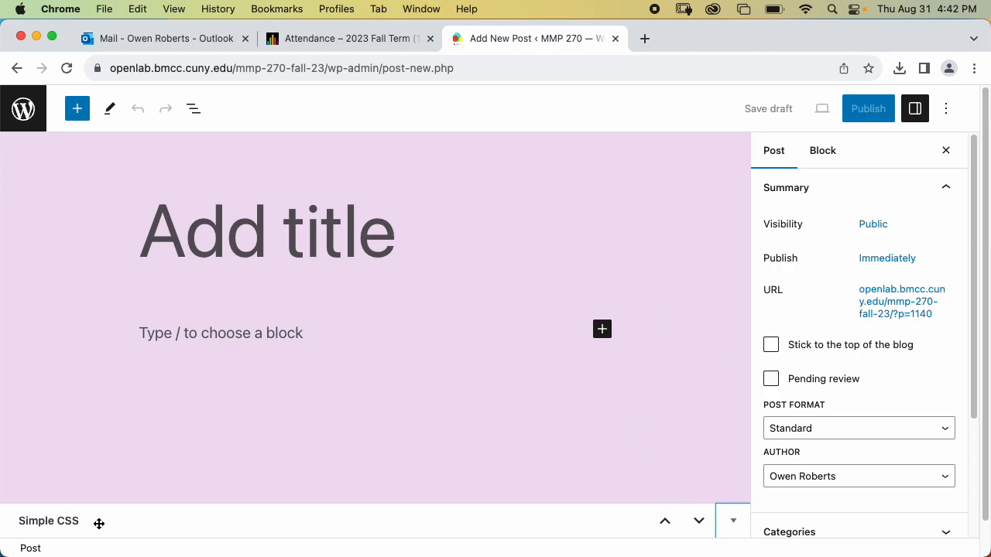
click(738, 518)
click(730, 409)
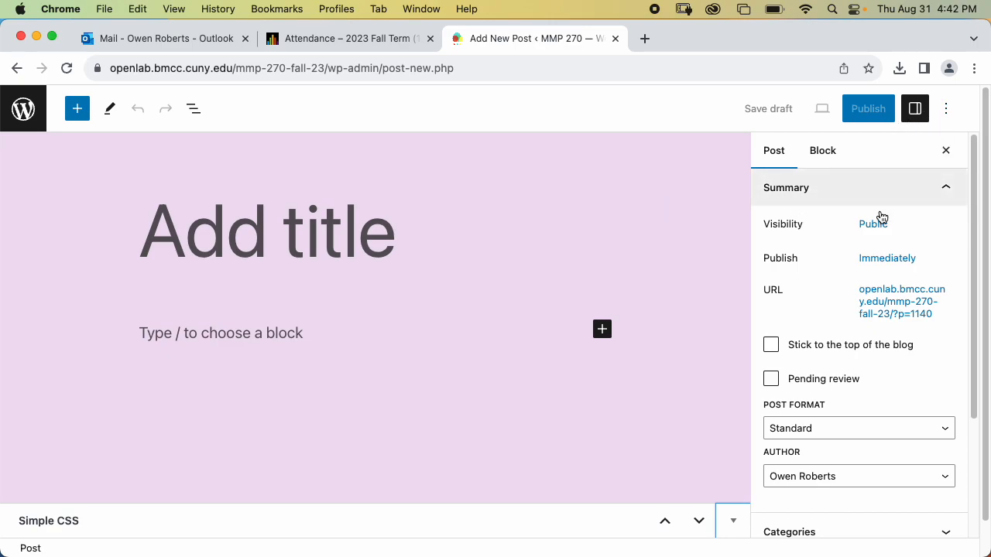
- Toggle the post settings sidebar off and on, and look through the editor's view and tool options
click(917, 113)
click(916, 113)
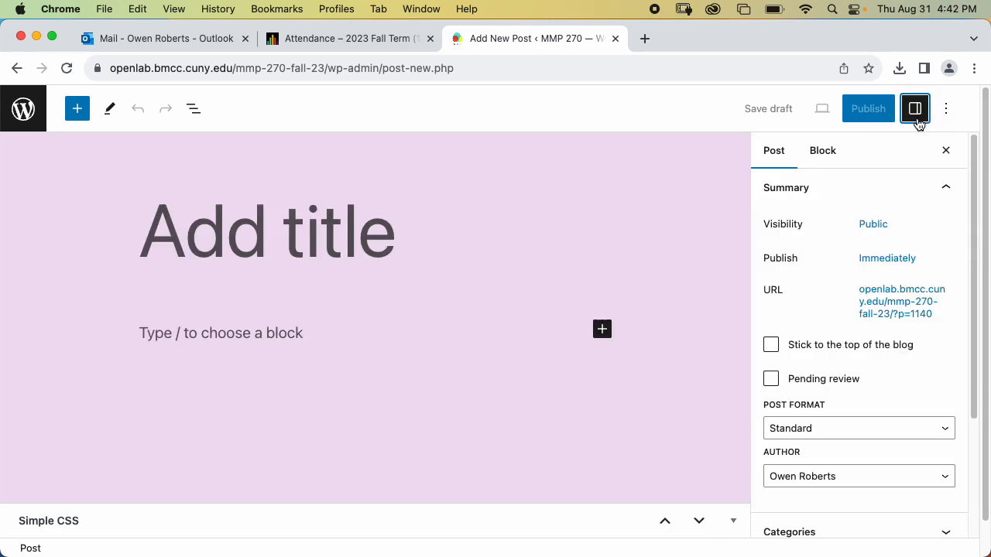
click(916, 110)
click(916, 110)
click(916, 110)
click(928, 109)
click(947, 109)
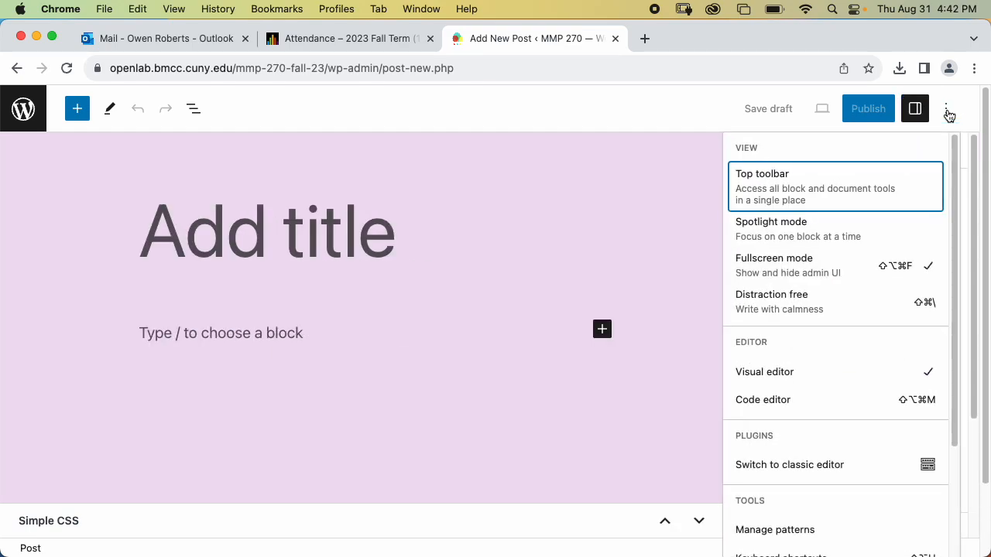
scroll(852, 364, down, 2)
scroll(860, 287, up, 2)
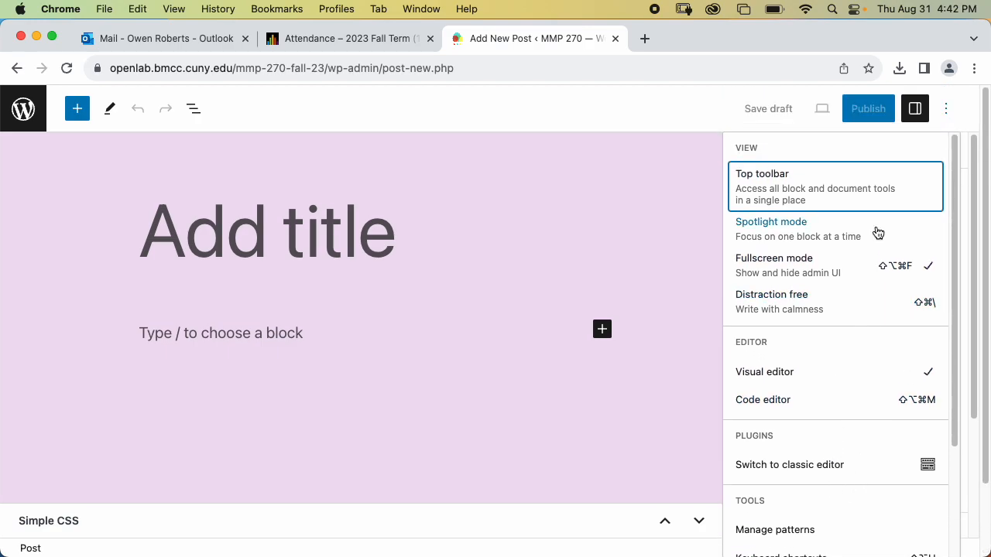
click(950, 113)
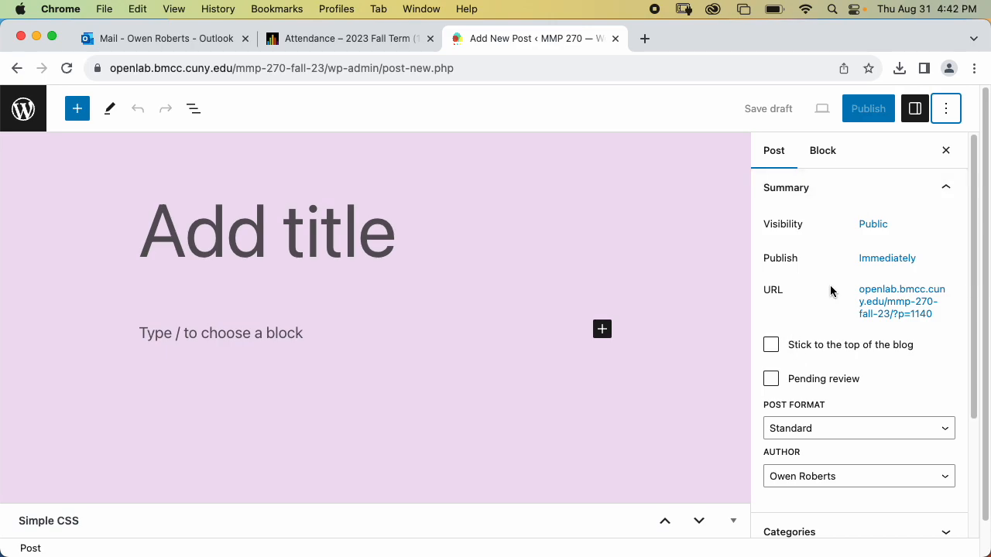
- Collapse the Summary settings and add a new post category named Avatar
click(835, 203)
click(776, 168)
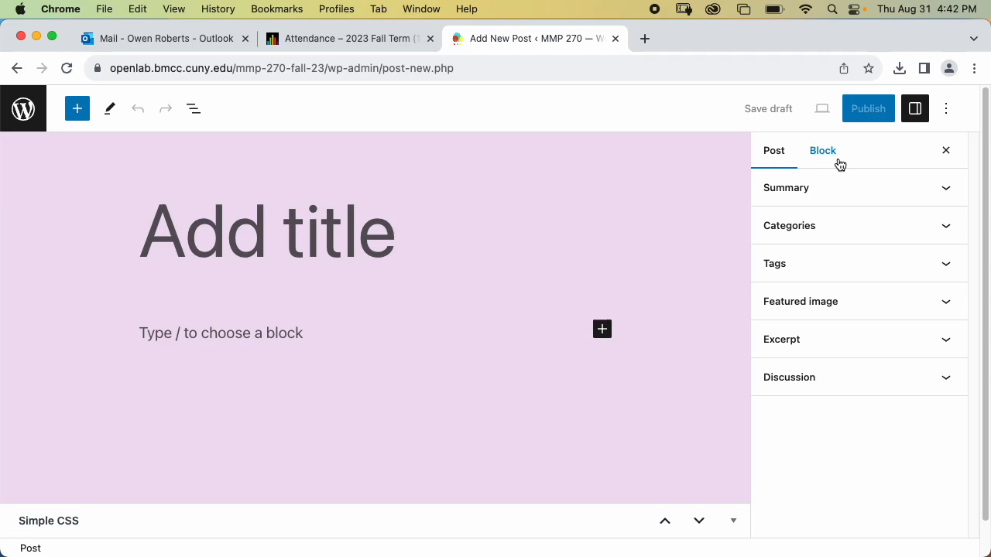
click(825, 231)
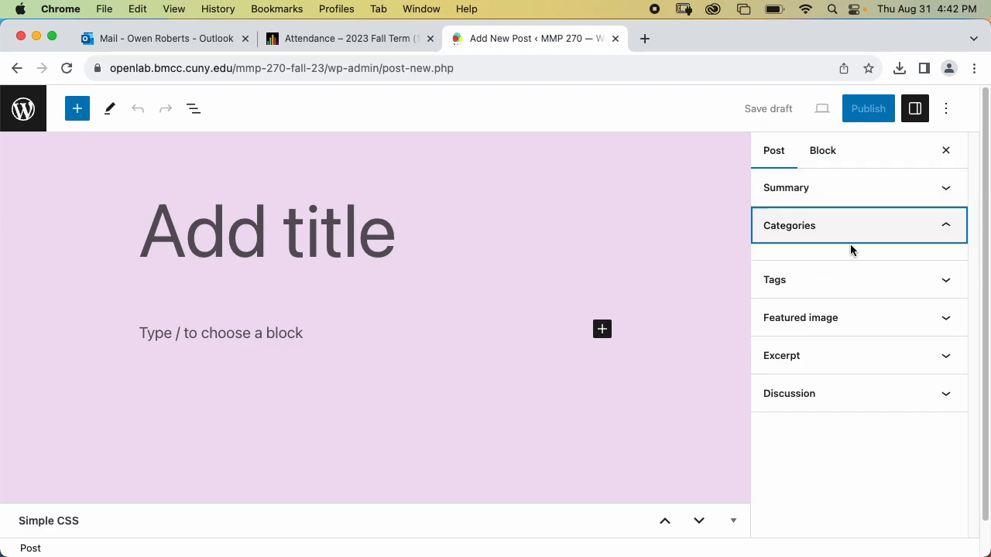
click(801, 288)
click(832, 332)
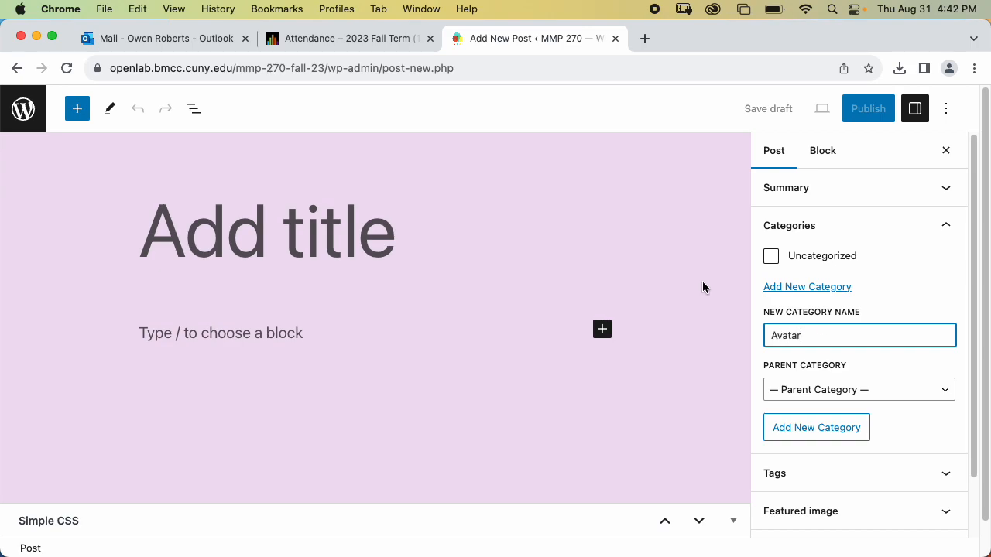
click(827, 430)
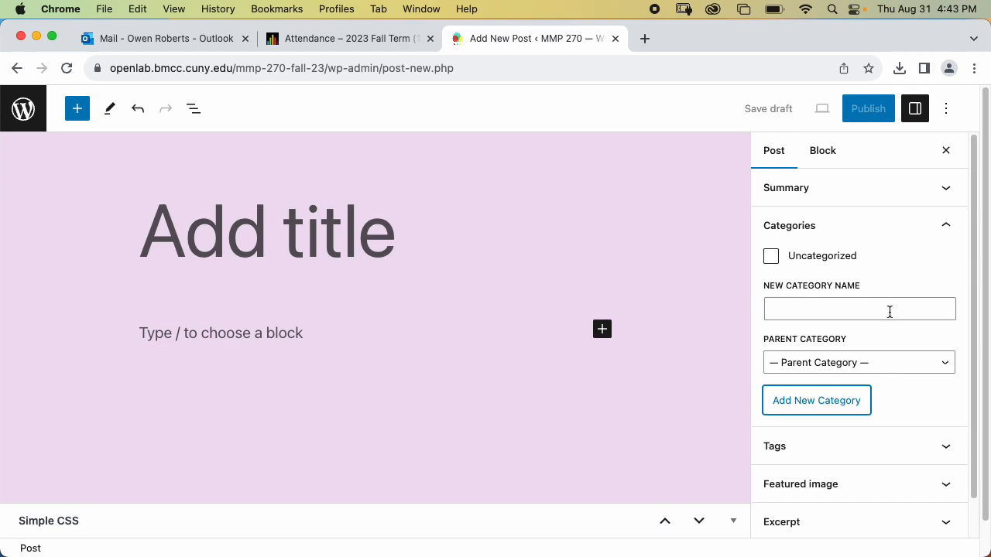
click(860, 228)
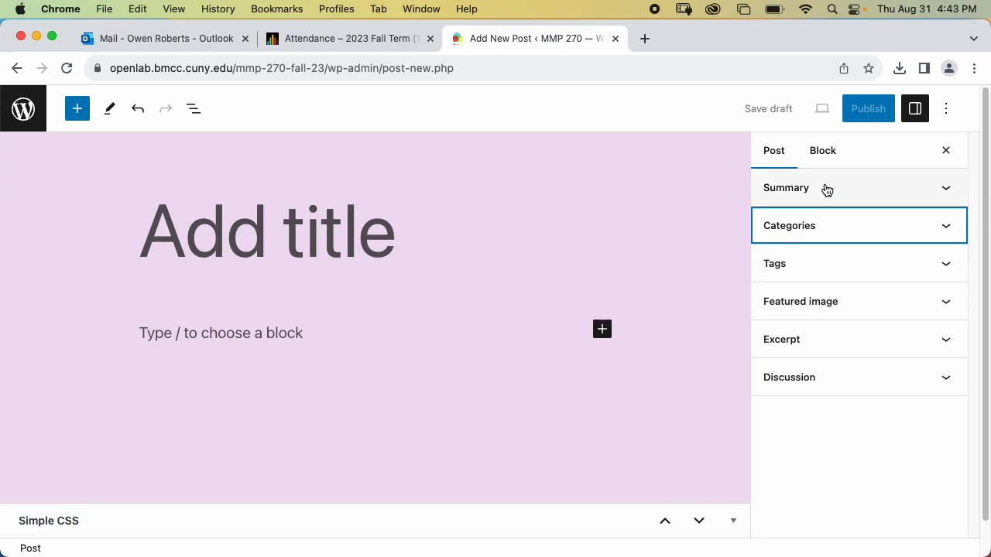
- Title the post "My Avatar"
click(398, 233)
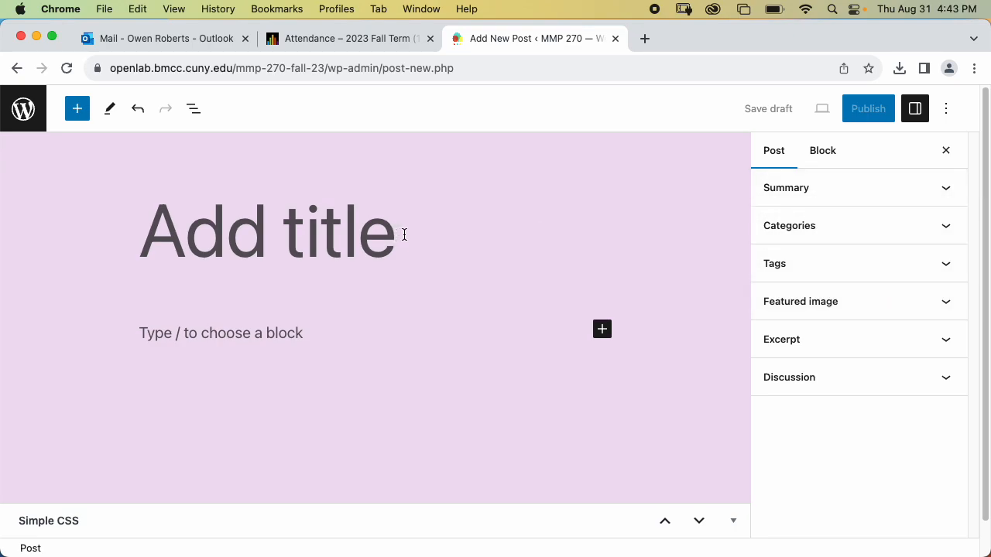
text(My Aca)
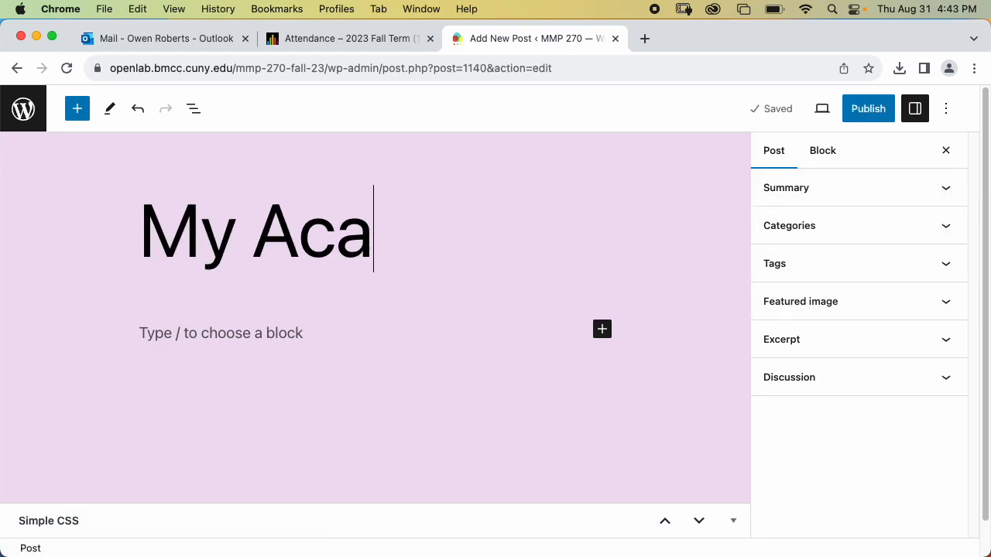
key(BackSpace)
key(BackSpace)
text(vatar)
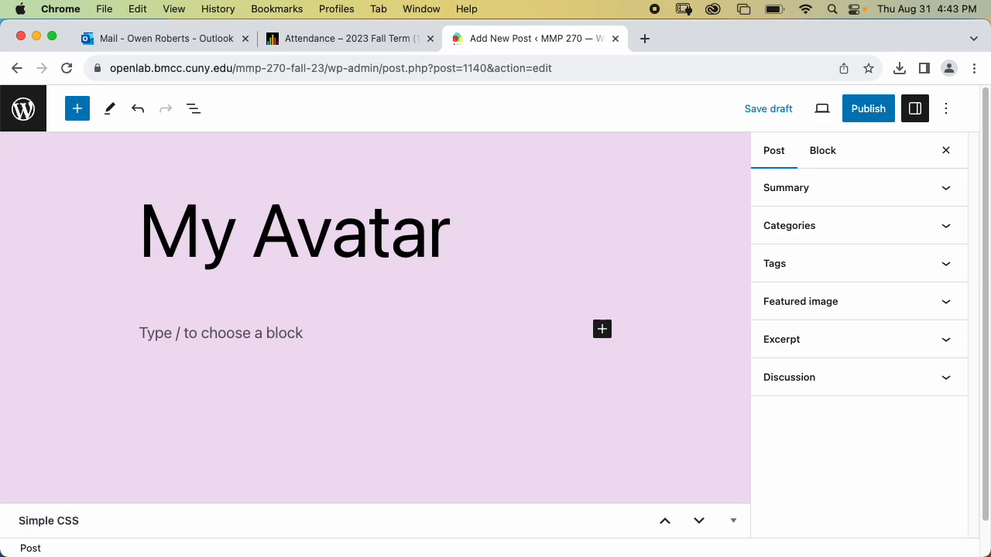
- Write the paragraph "My avatar is a purple cat because I like cats and the color purple." and start a new block below
click(320, 340)
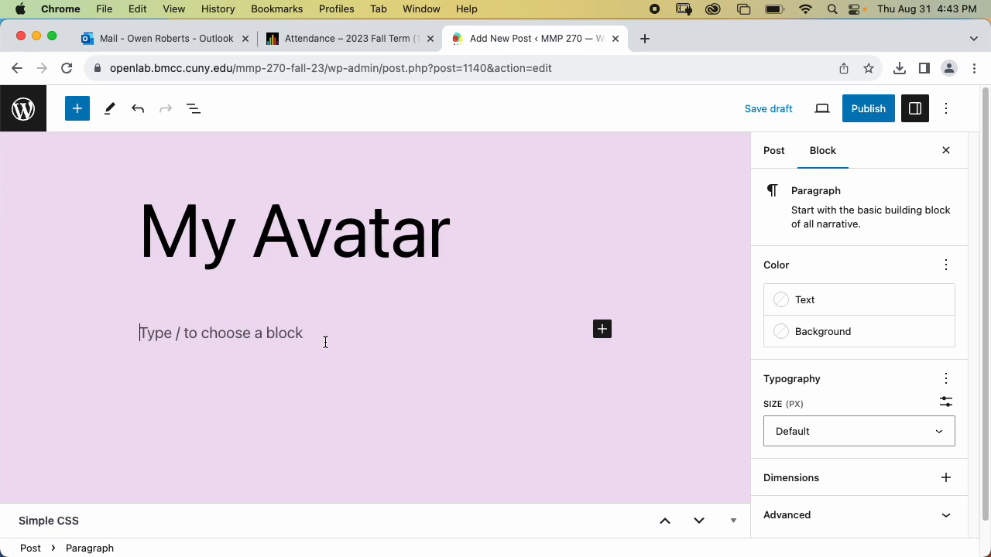
text(My ava)
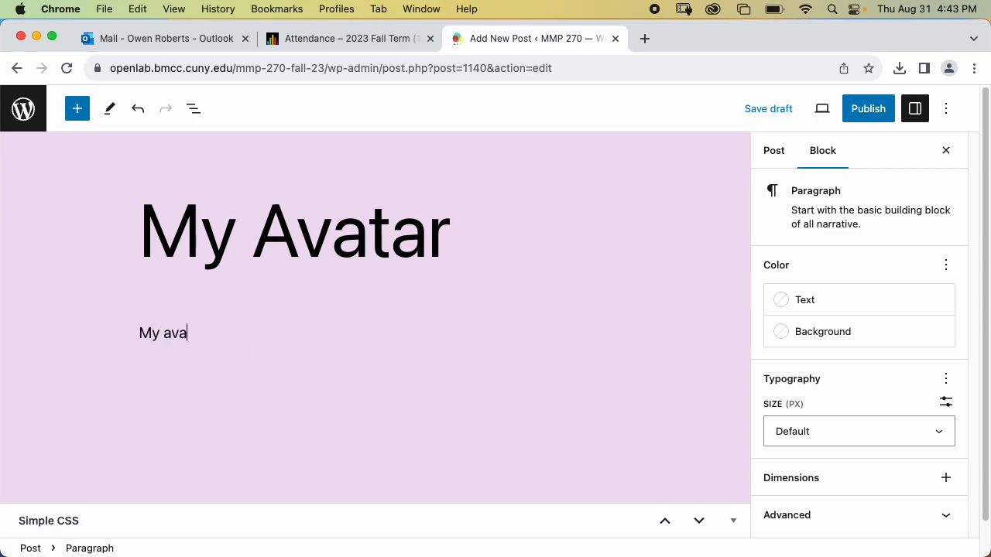
text(tar is a purple cat because I like cats and the )
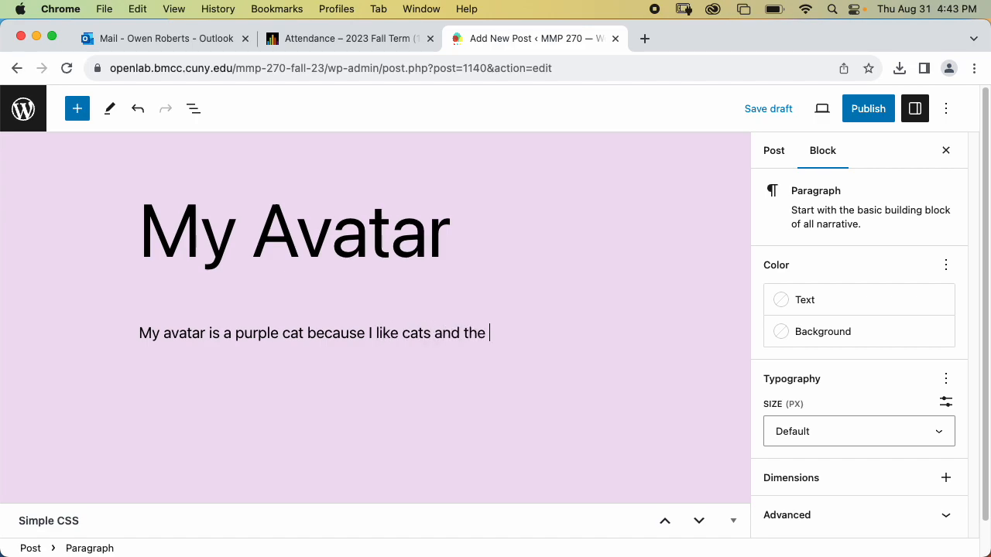
text(color purpl)
key(Return)
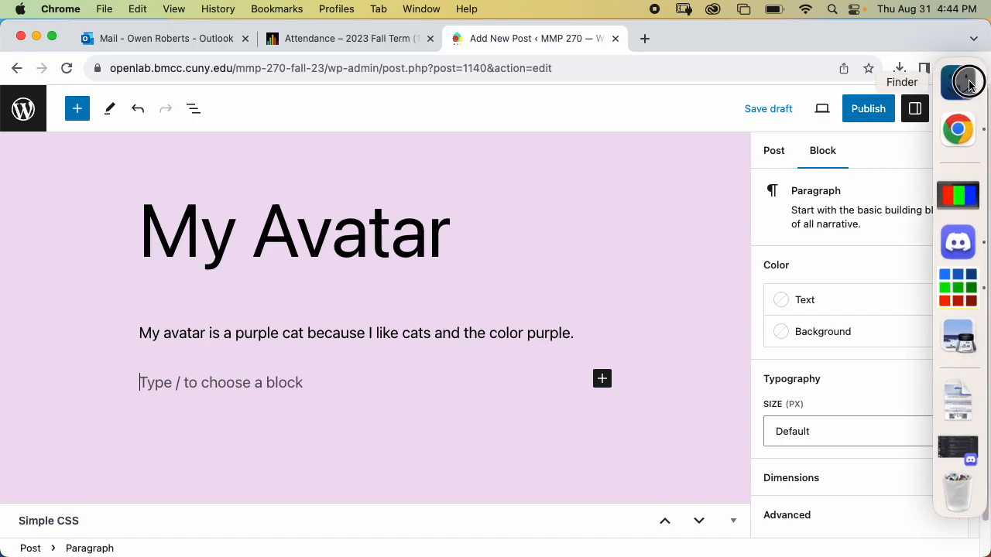
- Insert cat_avatar-1.png from the Avatar folder in Finder into the empty block below the post's paragraph
click(960, 82)
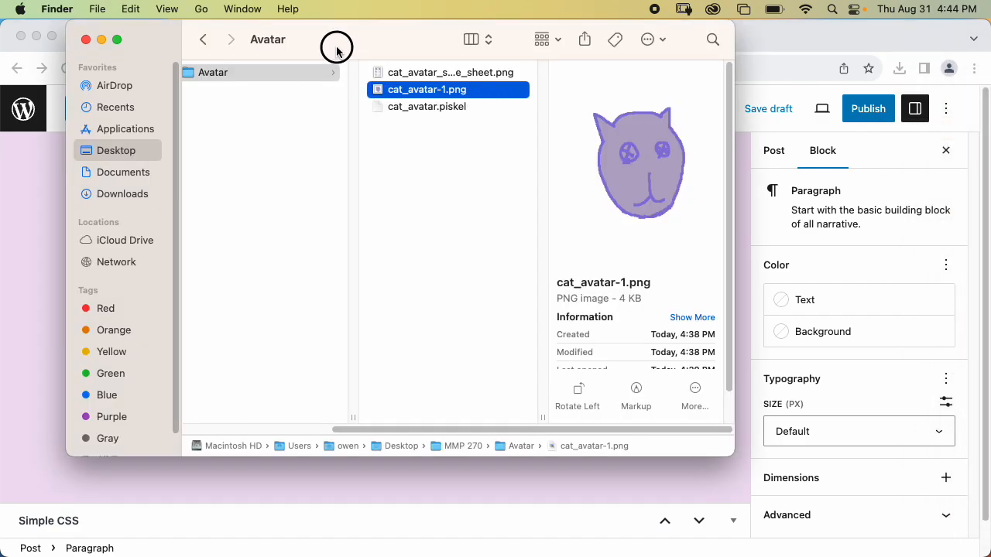
drag(336, 46, 489, 63)
drag(883, 471, 843, 286)
drag(485, 65, 573, 68)
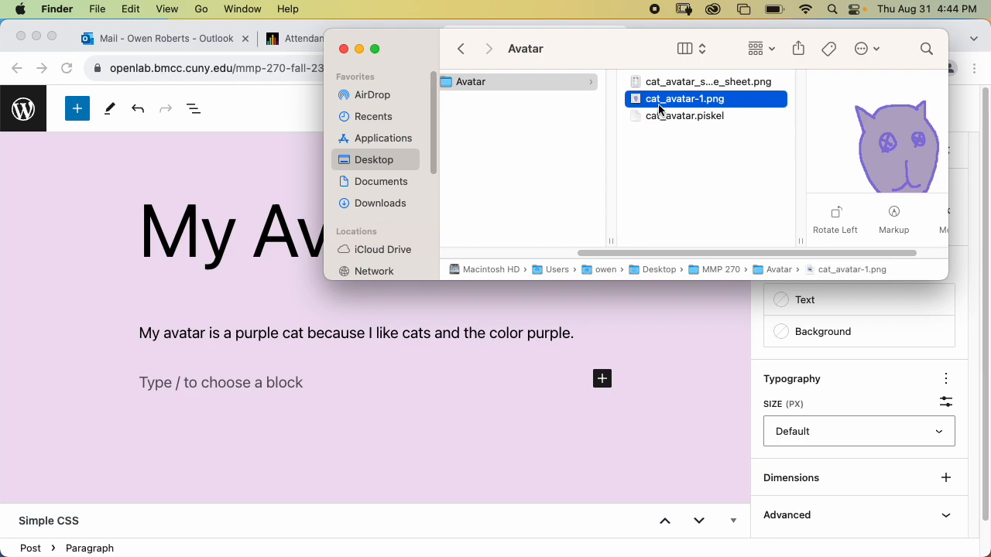
drag(660, 110, 359, 389)
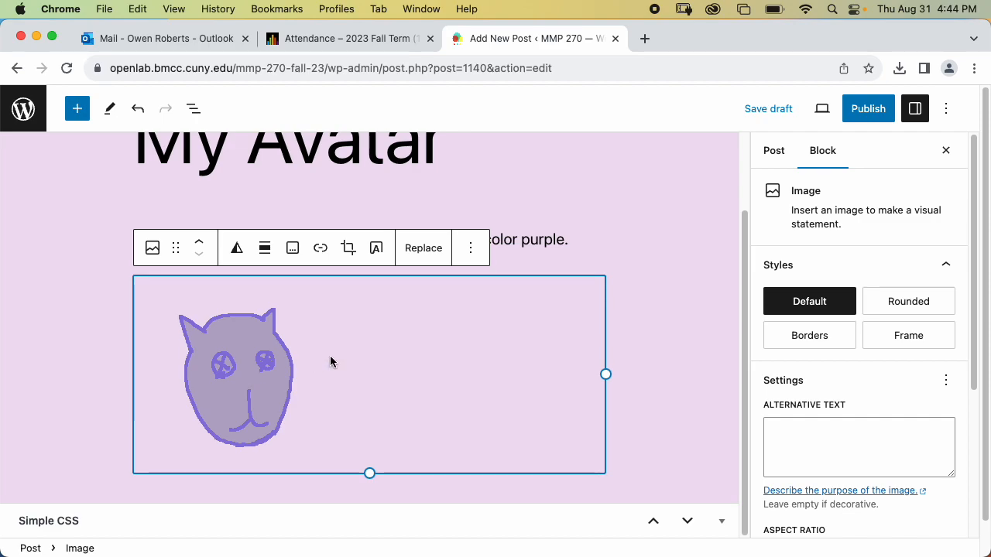
- Delete the cat image block from the post and start an empty block below the paragraph
click(656, 307)
click(392, 340)
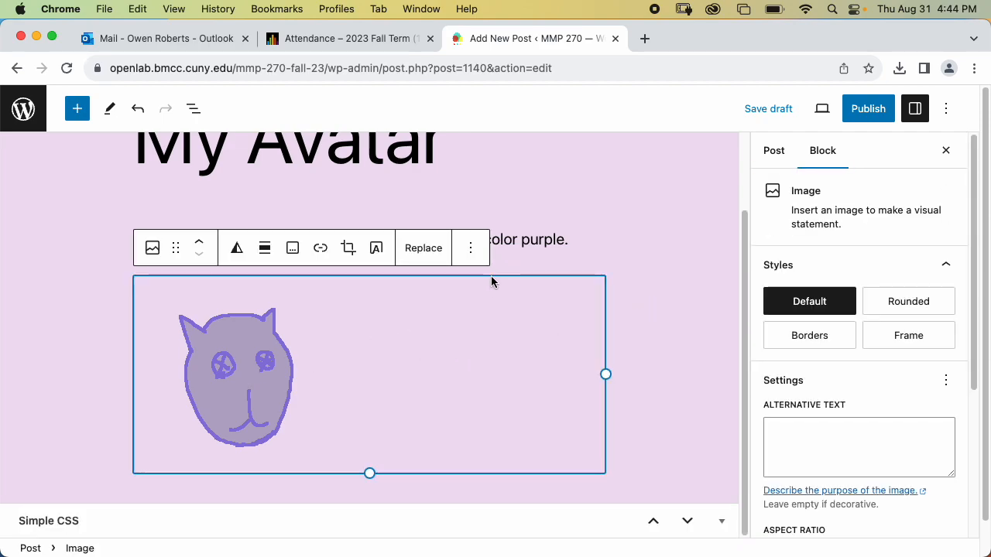
click(472, 257)
scroll(511, 513, down, 3)
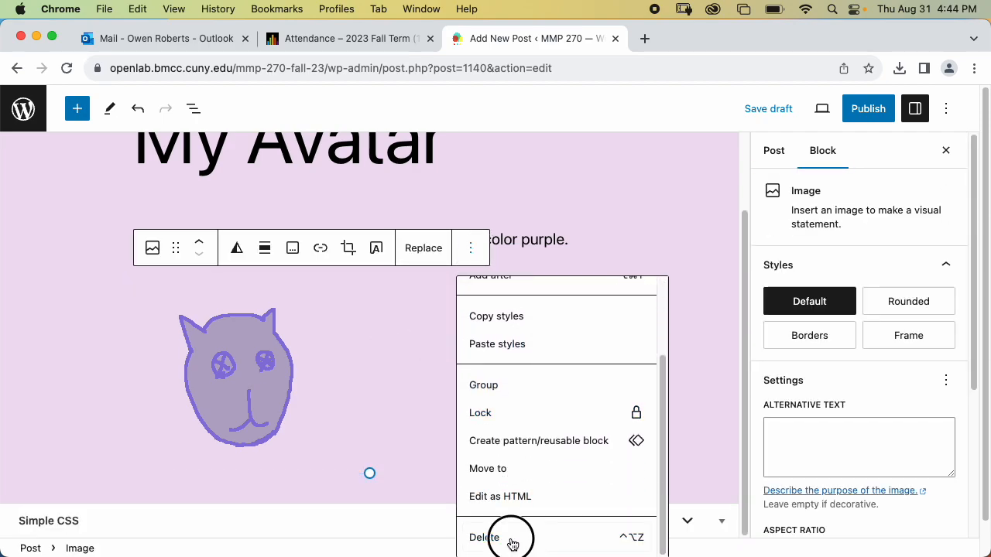
click(509, 542)
click(241, 379)
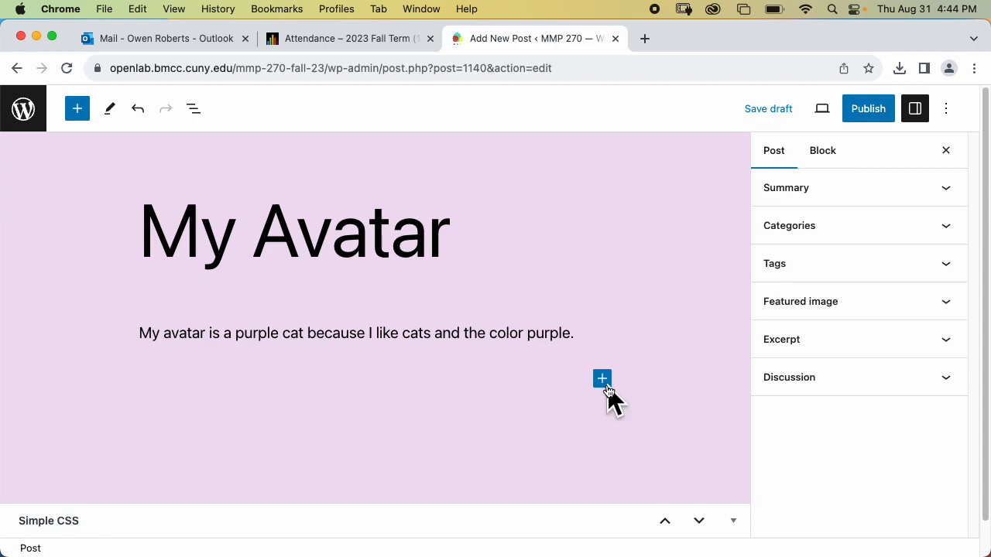
click(527, 383)
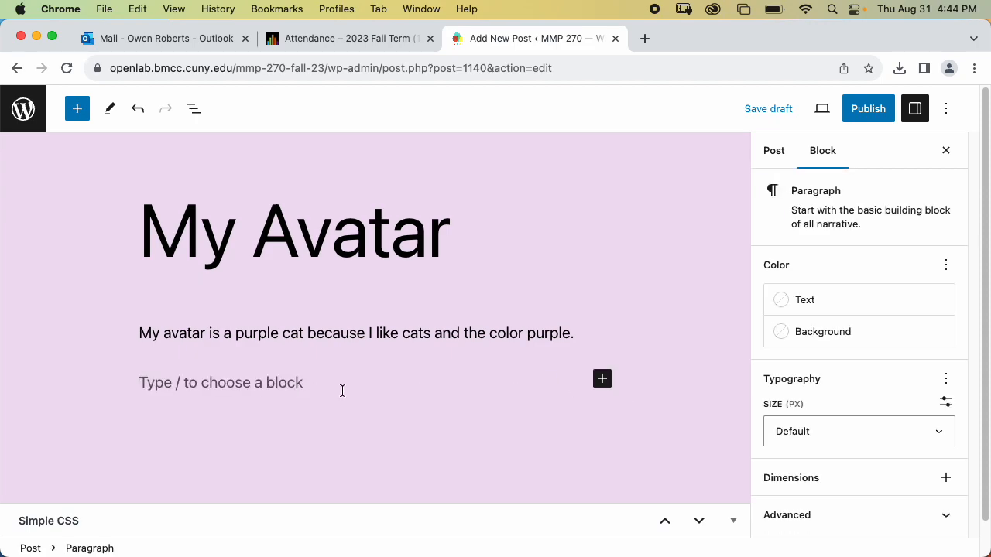
text(a;lkdlkadjf;laj)
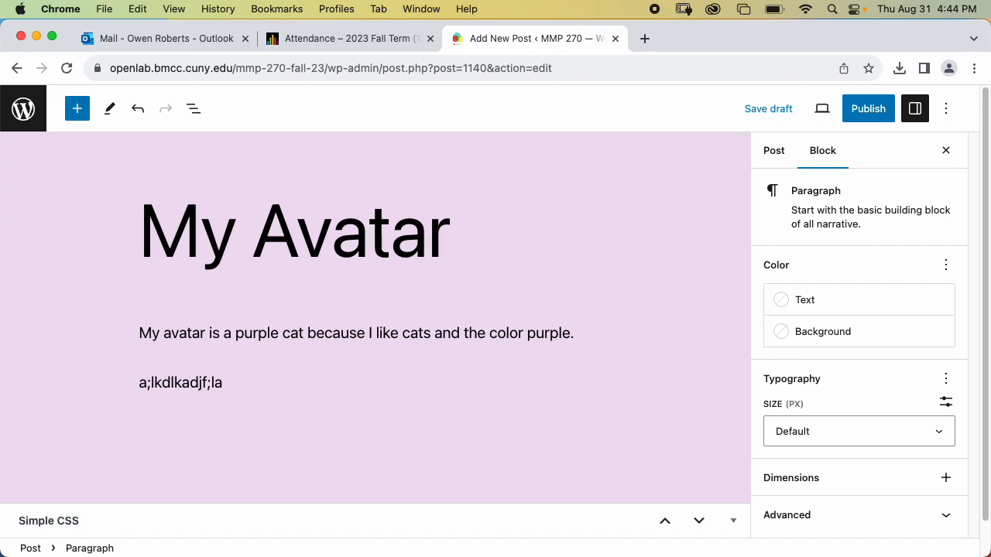
key(BackSpace)
key(BackSpace)
key(BackSpace)
key(BackSpace)
key(BackSpace)
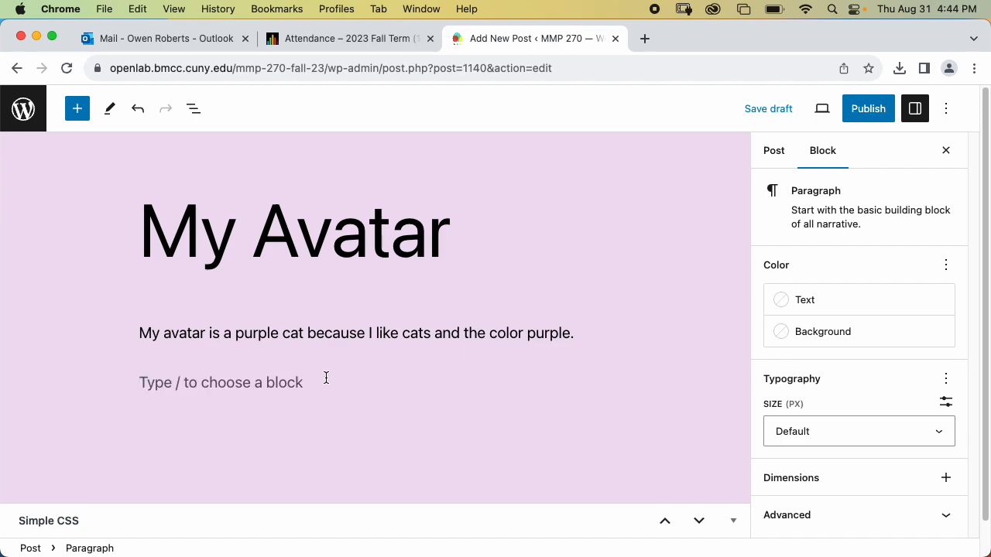
- Search the available blocks for "image" and add an Image block below the paragraph
click(600, 381)
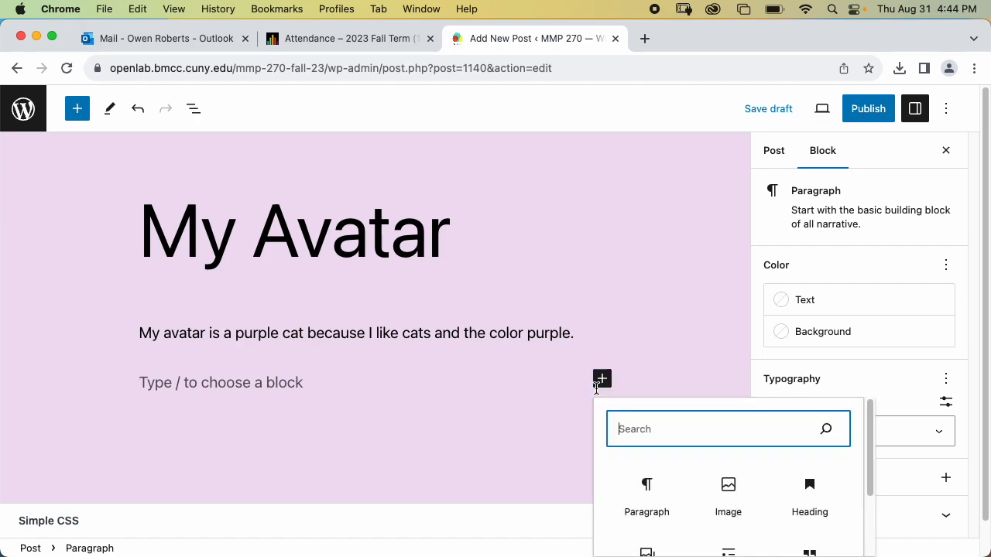
scroll(751, 449, down, 3)
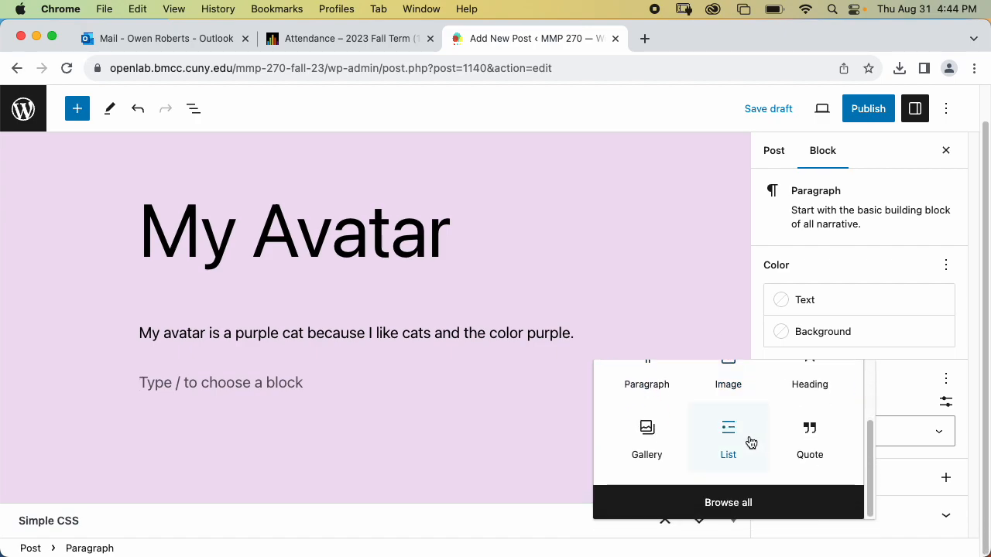
scroll(706, 448, up, 3)
scroll(686, 451, down, 2)
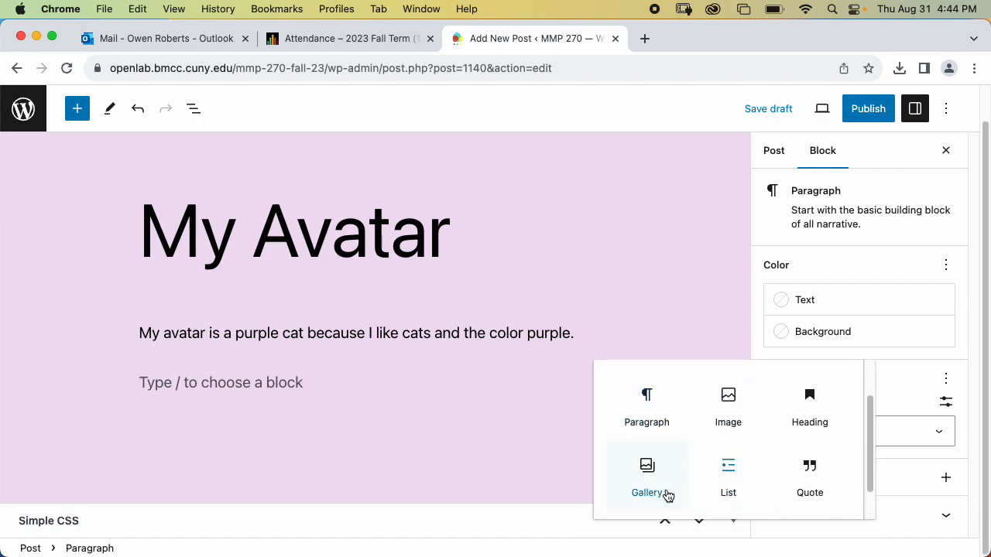
scroll(774, 456, up, 2)
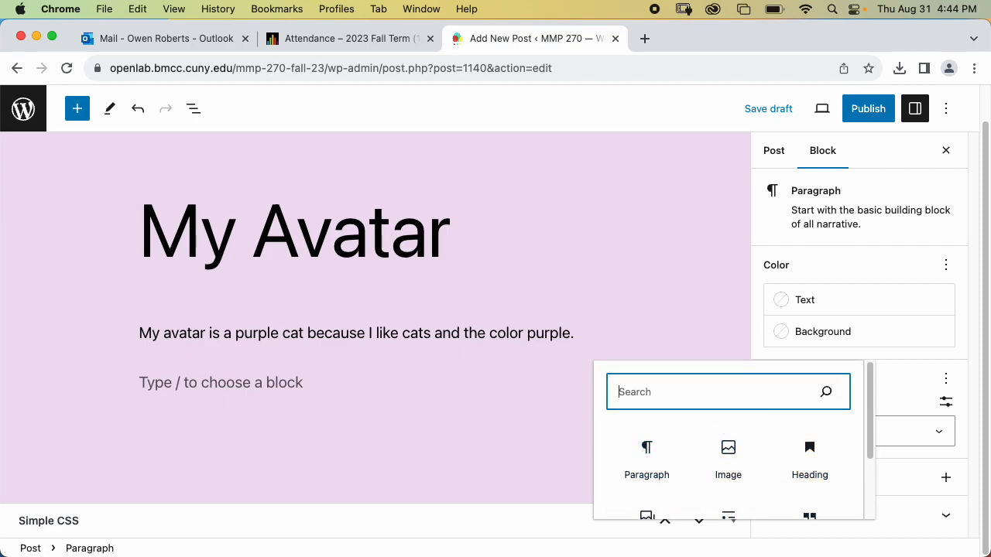
text(image)
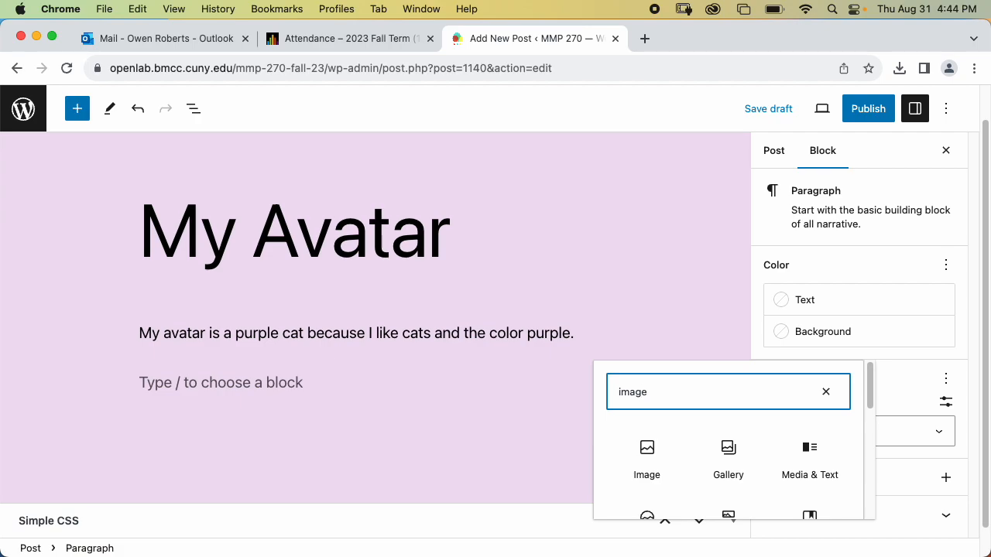
scroll(676, 438, down, 1)
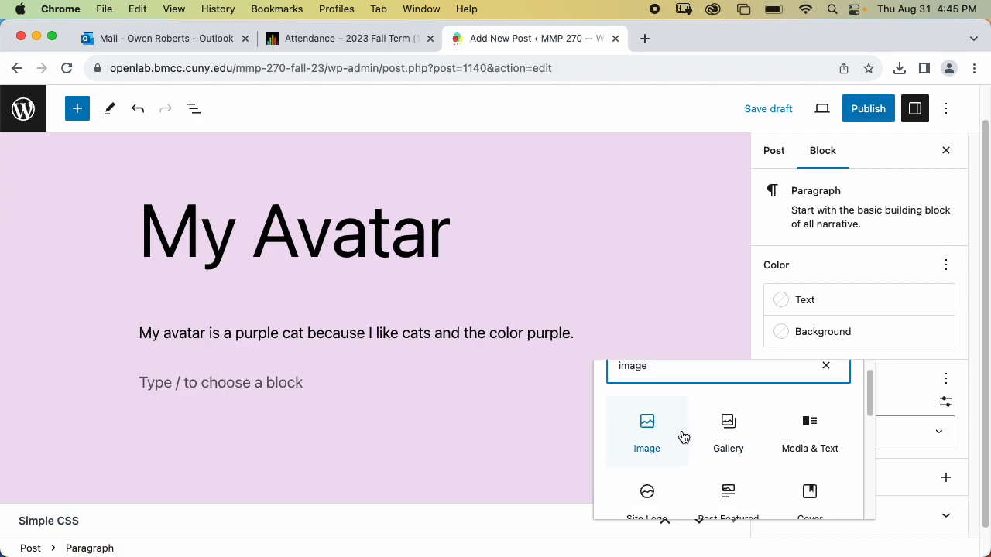
click(664, 440)
scroll(617, 368, down, 2)
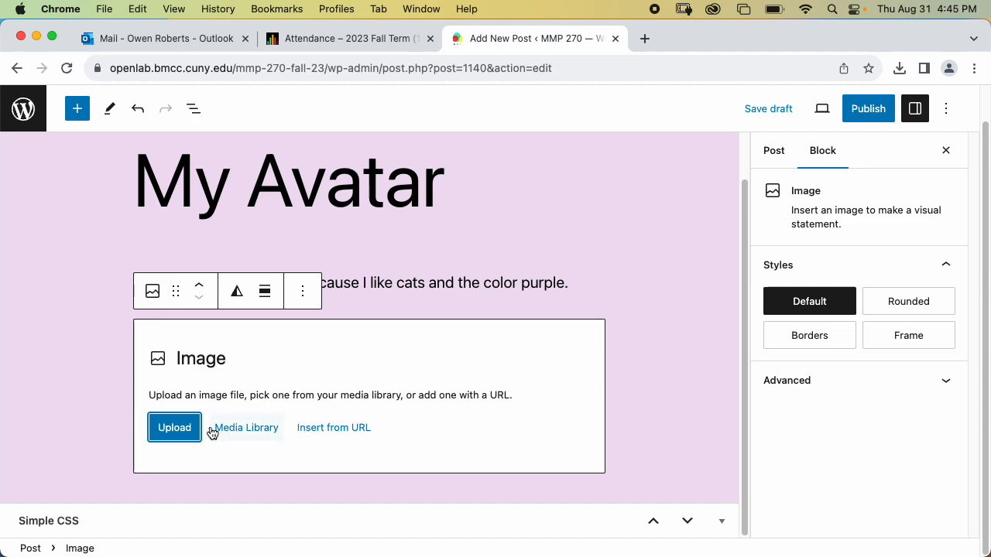
- Upload cat_avatar-1.png from the Desktop's MMP 270 > Avatar folder into the Image block and deselect the block
click(173, 434)
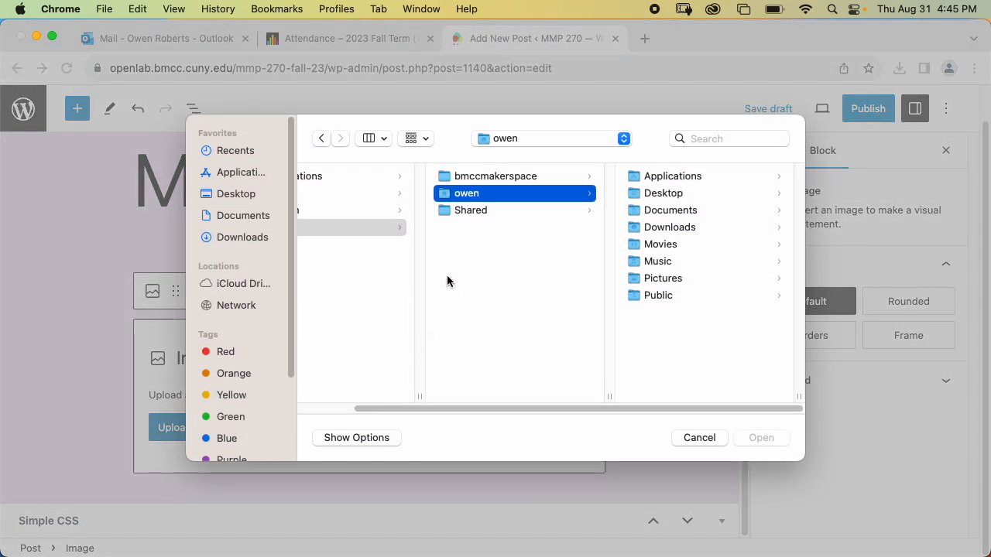
click(262, 197)
click(335, 177)
click(544, 178)
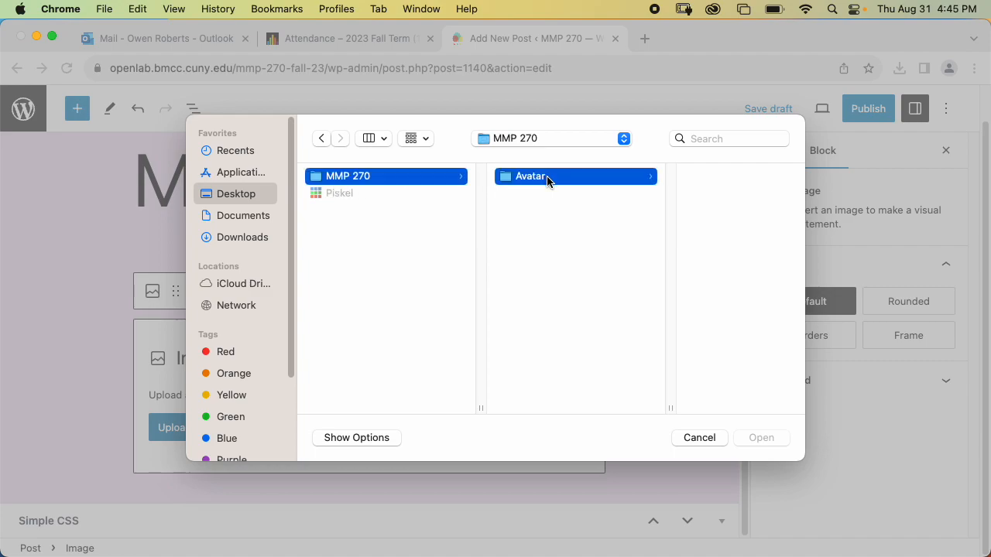
click(699, 193)
click(759, 438)
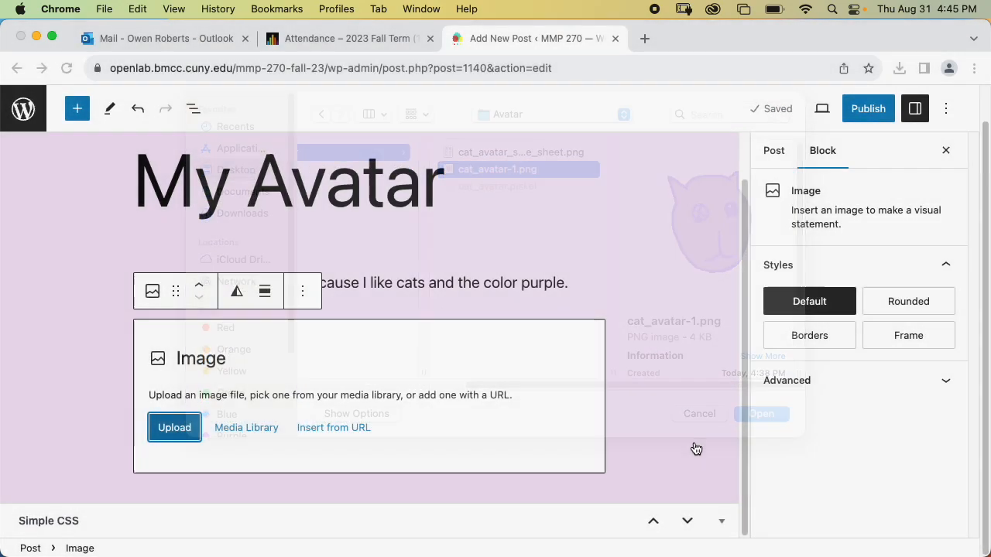
click(665, 298)
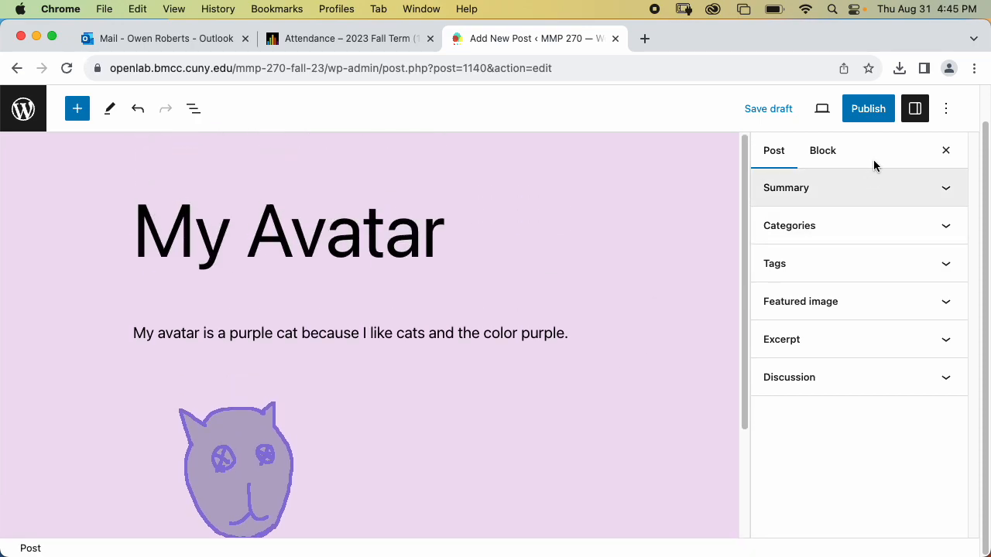
- Preview the post in a new tab, check its title, text and image, and close the preview
click(868, 109)
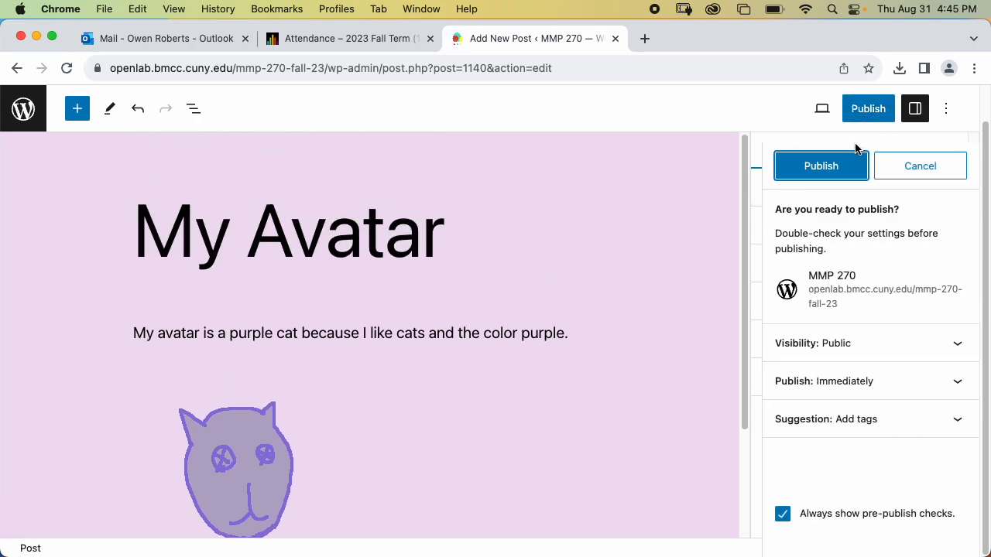
click(870, 110)
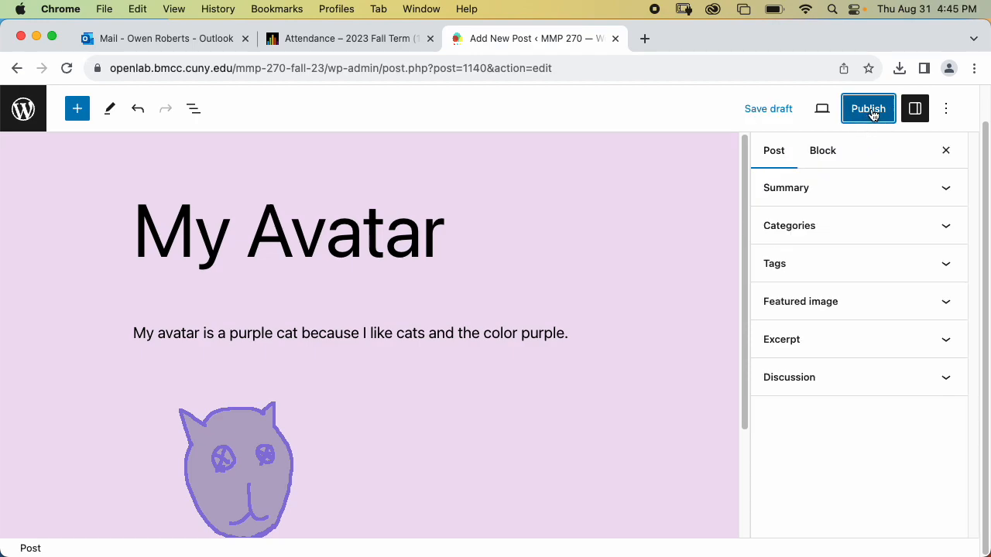
click(822, 110)
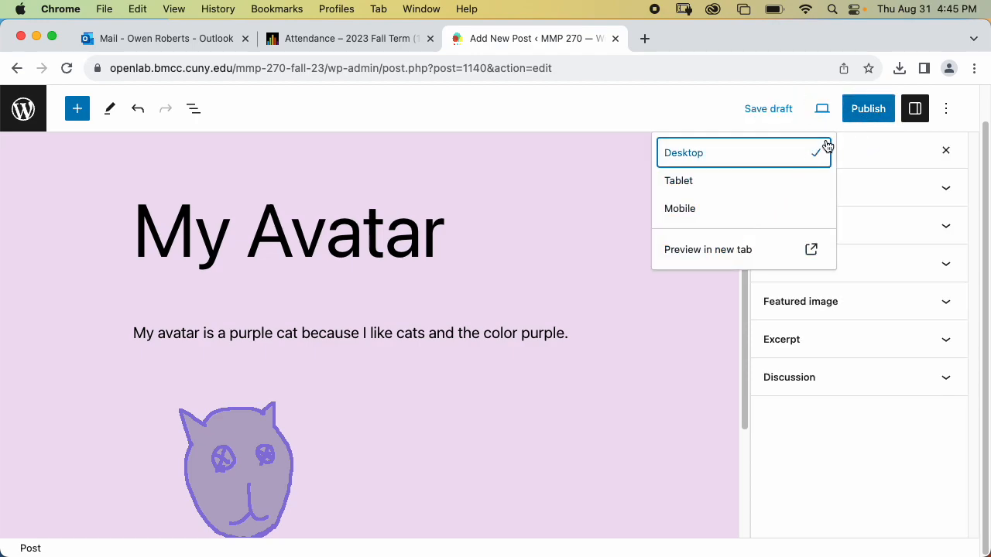
click(823, 112)
click(823, 112)
click(720, 250)
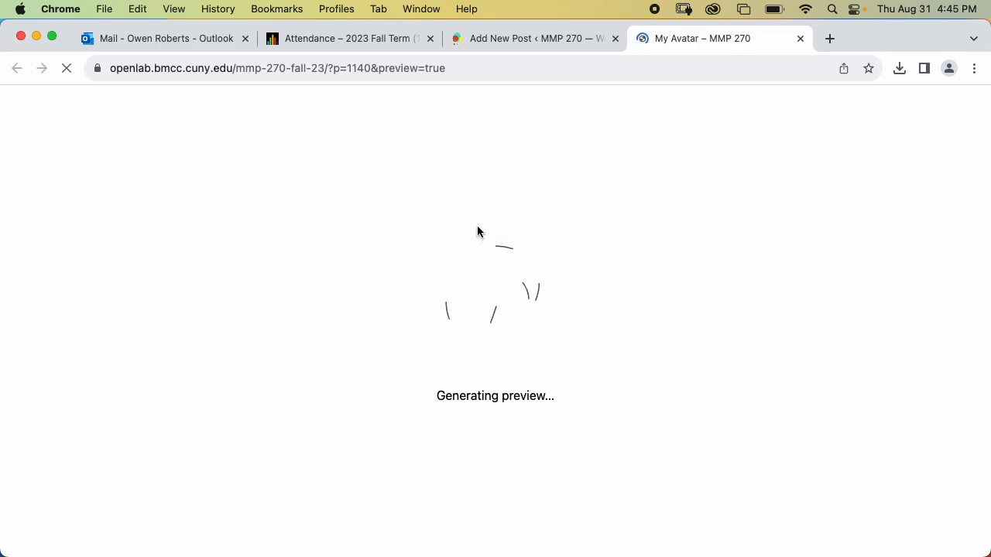
scroll(507, 220, down, 2)
scroll(508, 220, down, 1)
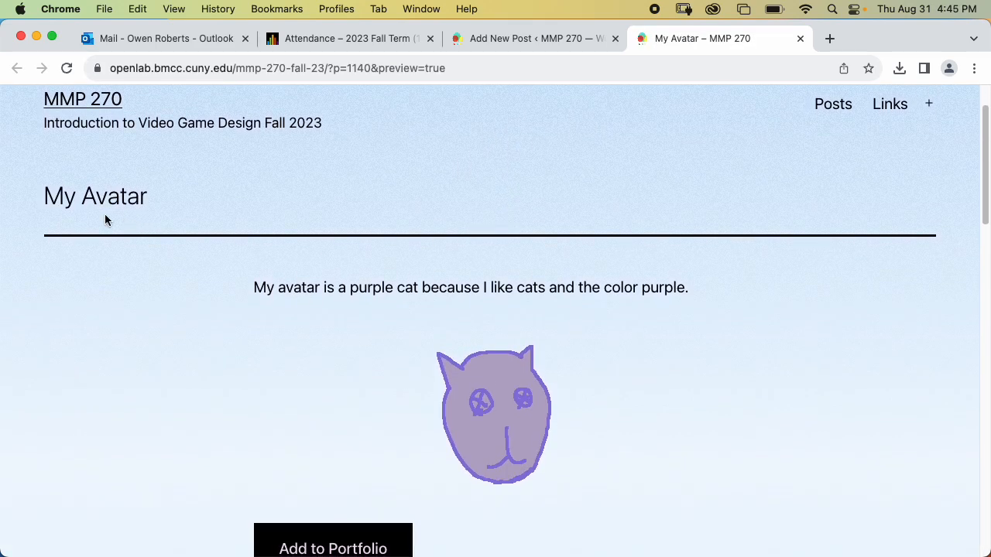
drag(259, 284, 692, 285)
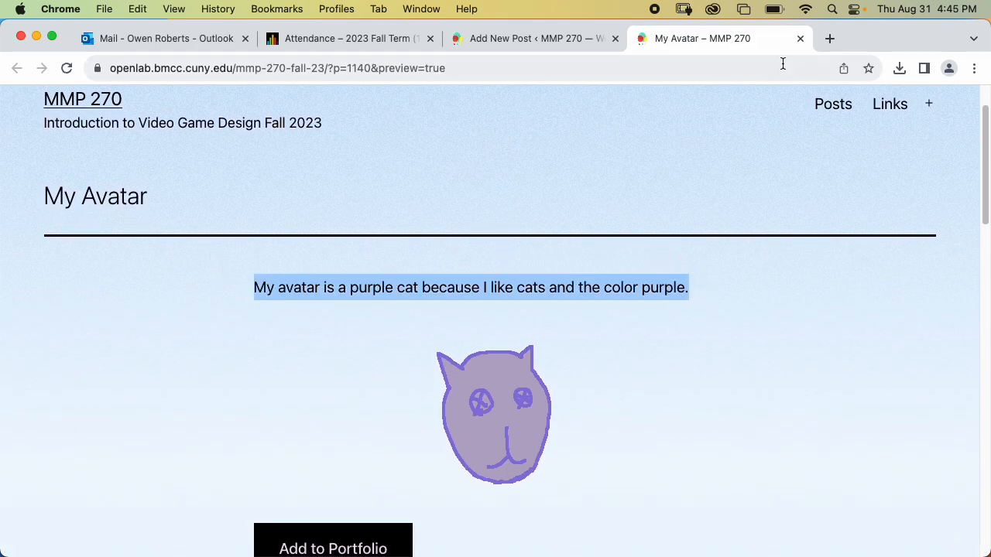
click(801, 39)
- Publish the My Avatar post with public visibility and copy its post address
click(866, 110)
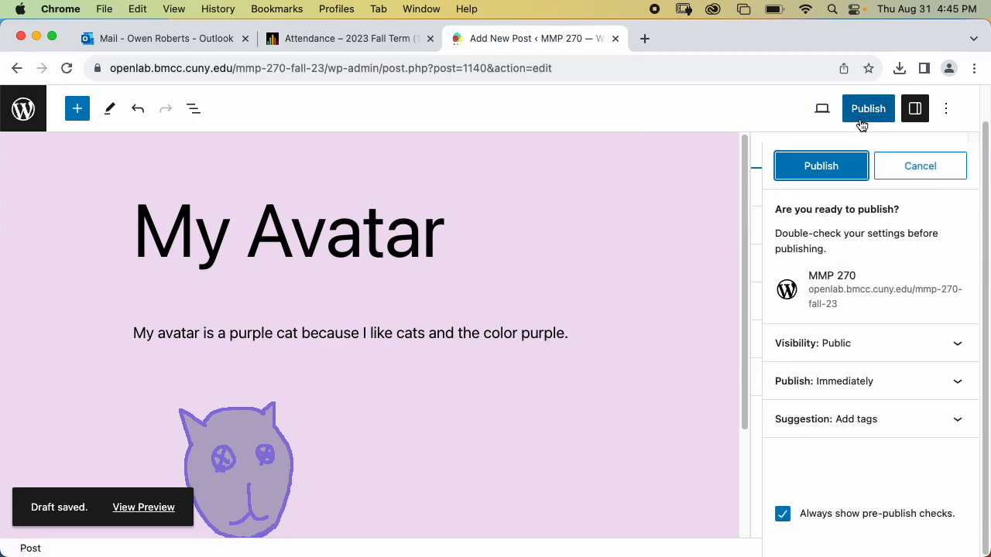
click(832, 161)
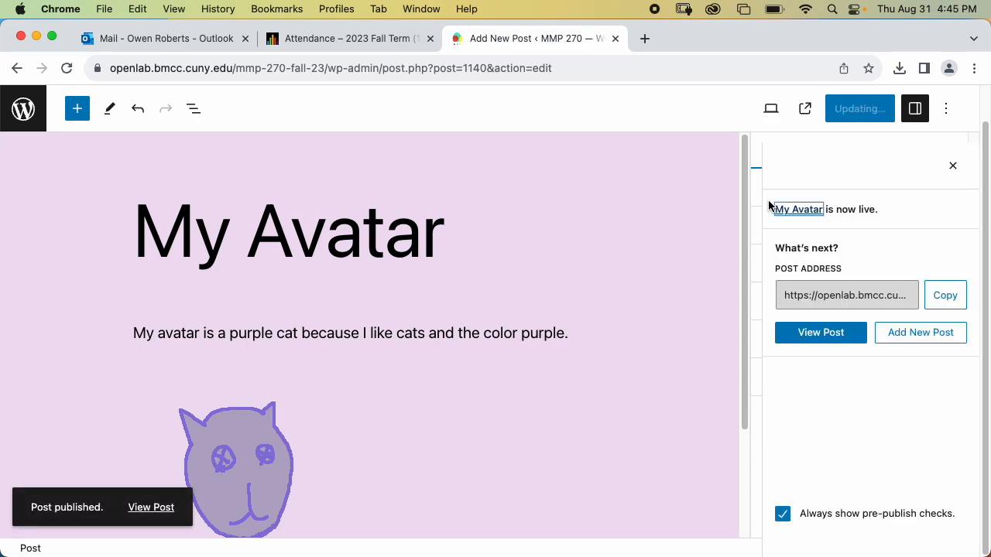
click(943, 300)
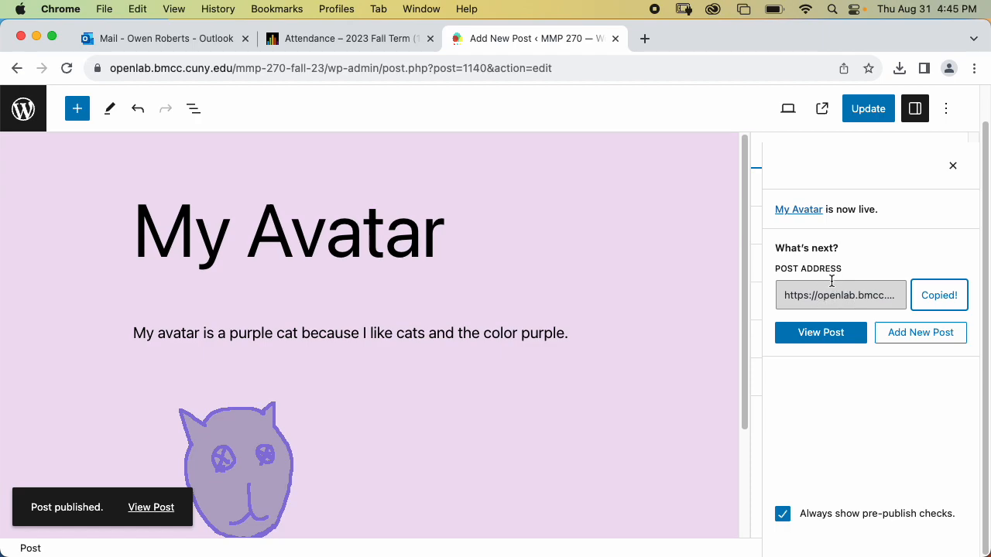
- View the published My Avatar post and examine its content, publication details and category
click(822, 333)
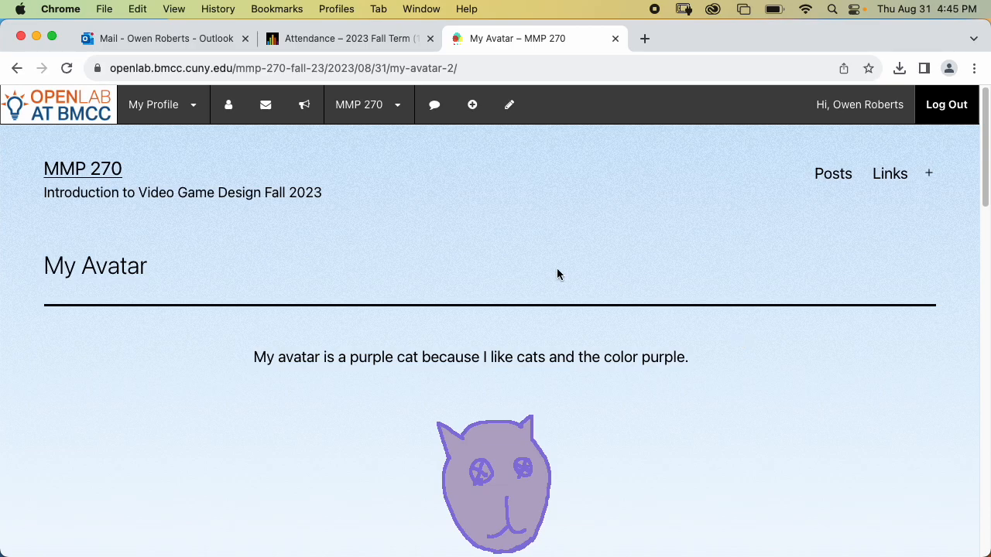
scroll(577, 275, down, 6)
scroll(543, 263, up, 1)
scroll(558, 246, down, 1)
scroll(558, 244, up, 5)
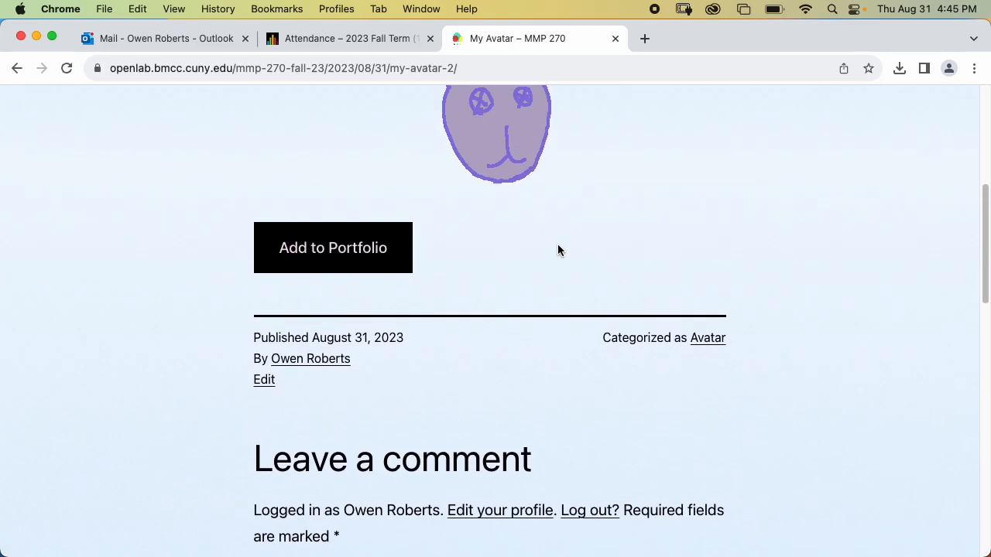
scroll(463, 262, down, 4)
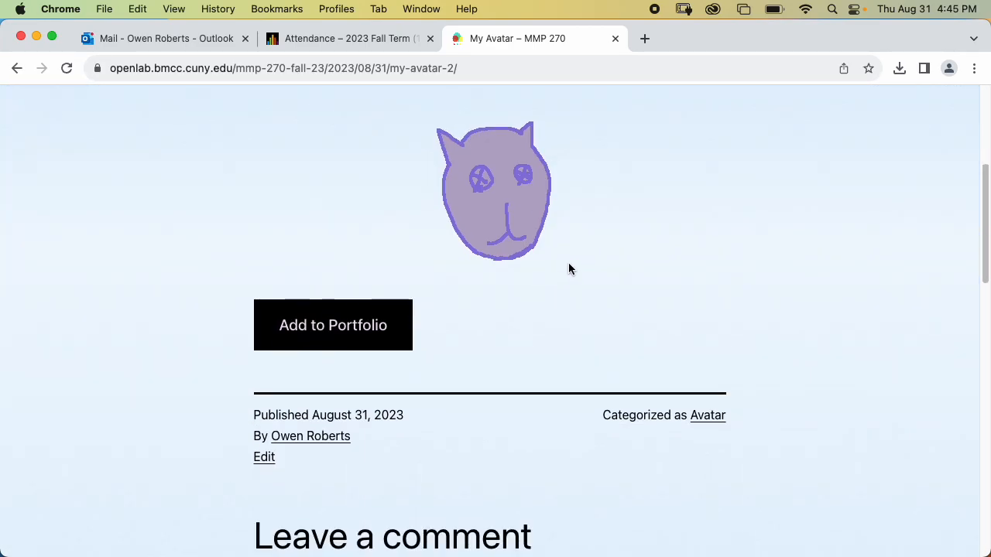
- Open the Avatar category page from the post and look through the posts listed there
click(710, 424)
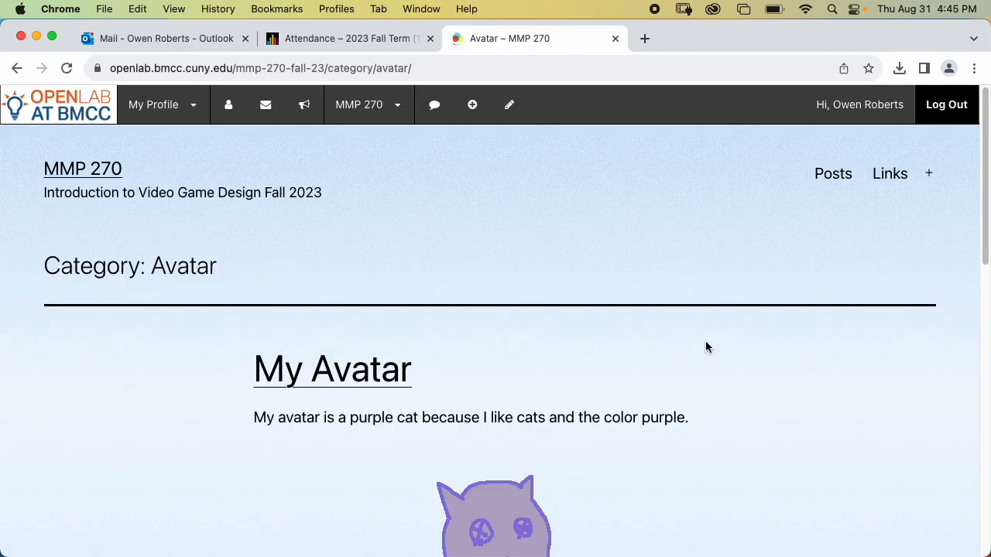
scroll(581, 321, down, 5)
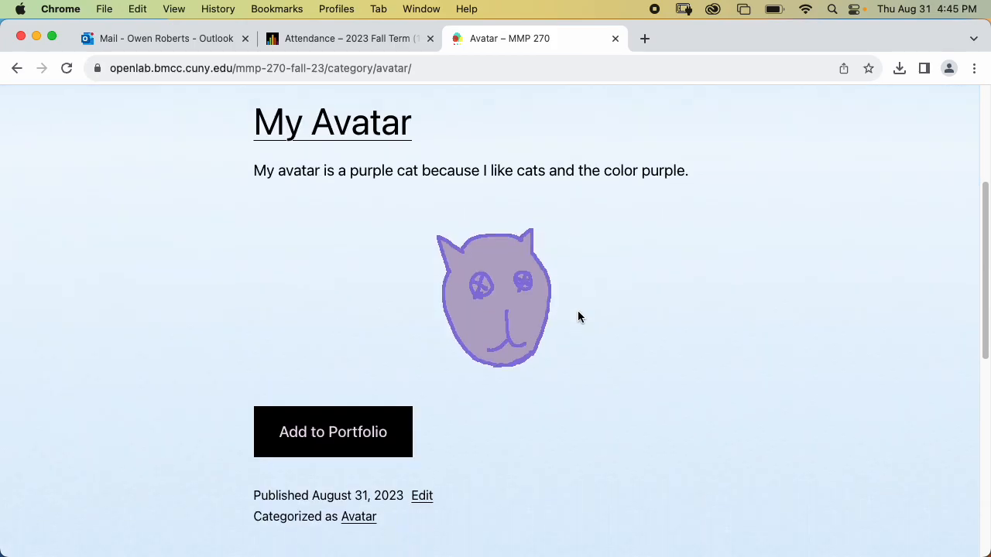
scroll(628, 250, up, 3)
scroll(625, 248, down, 5)
scroll(611, 237, up, 7)
scroll(612, 237, down, 3)
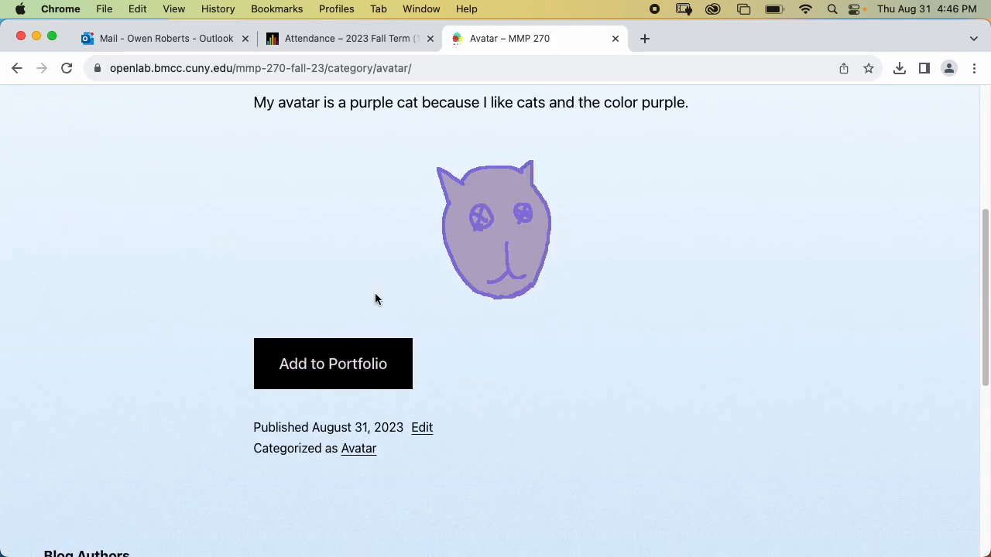
- Open the My Avatar post from the Avatar category and follow the author link in its publication details
scroll(380, 228, up, 1)
scroll(411, 237, down, 4)
scroll(401, 294, up, 6)
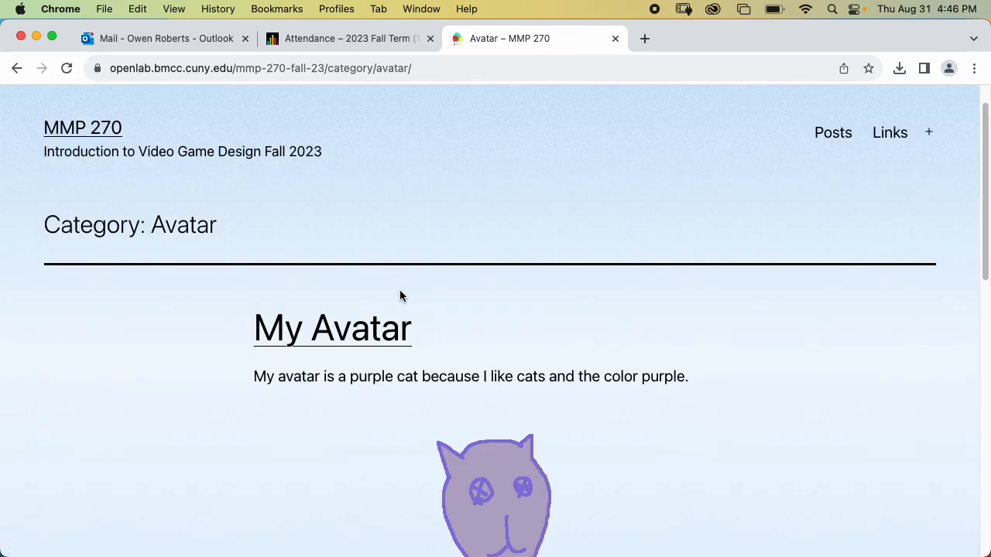
click(370, 310)
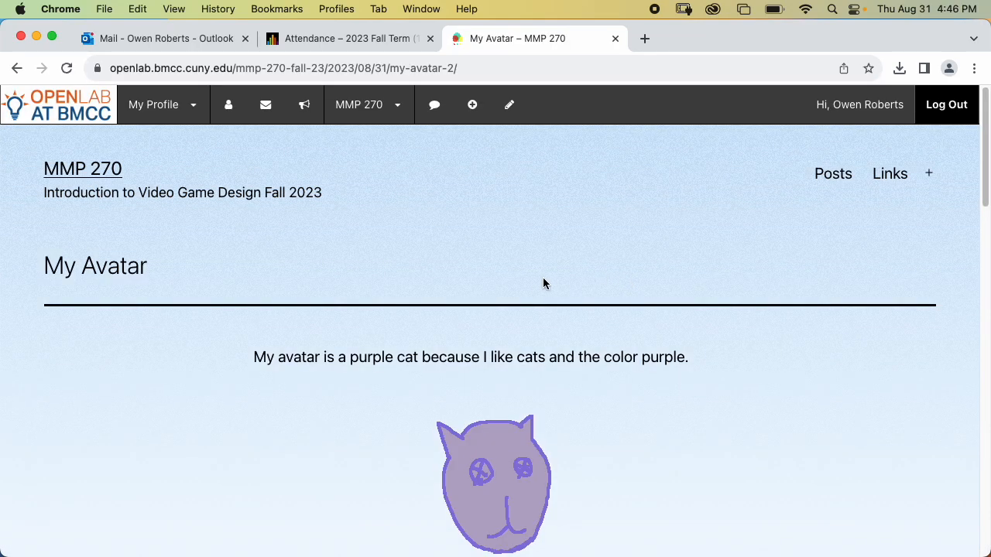
scroll(542, 283, down, 4)
click(304, 421)
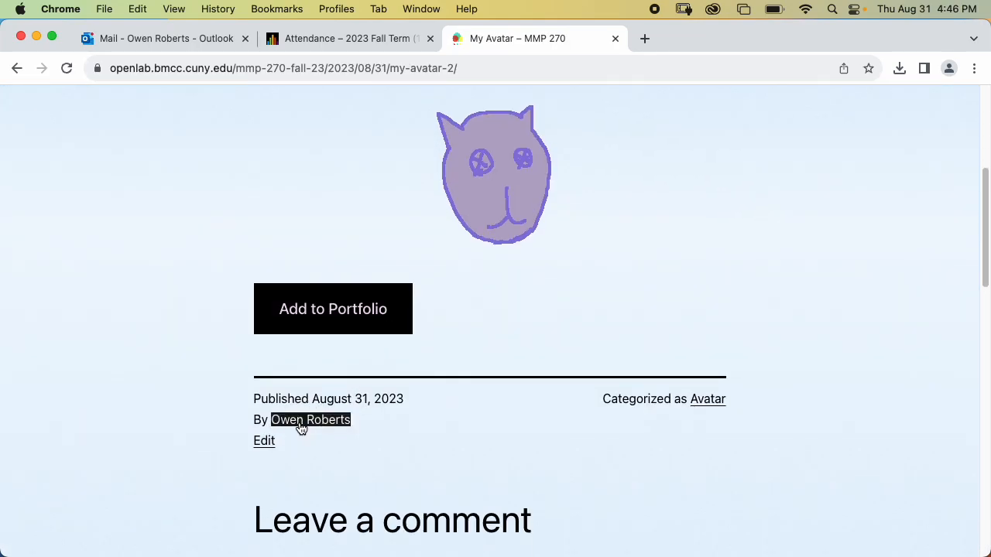
- Look through the posts on the author page, examining the My Avatar post's text, image, publication date and category
scroll(531, 350, down, 15)
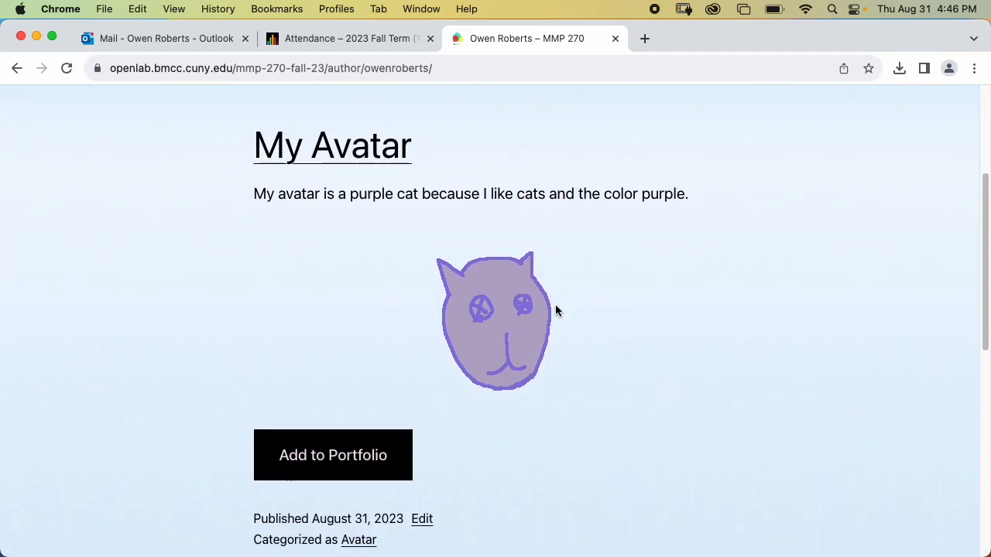
scroll(509, 292, up, 12)
scroll(519, 304, up, 2)
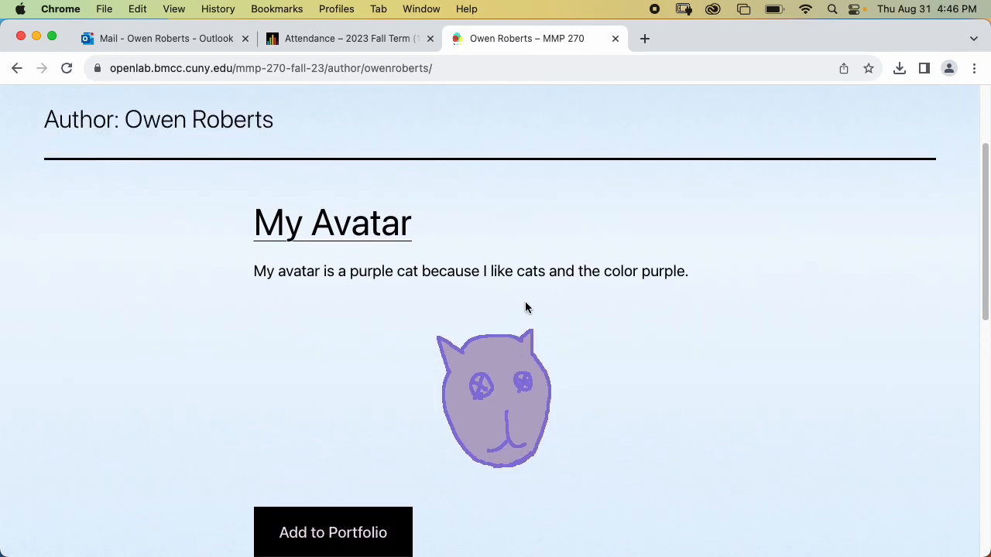
scroll(526, 308, down, 3)
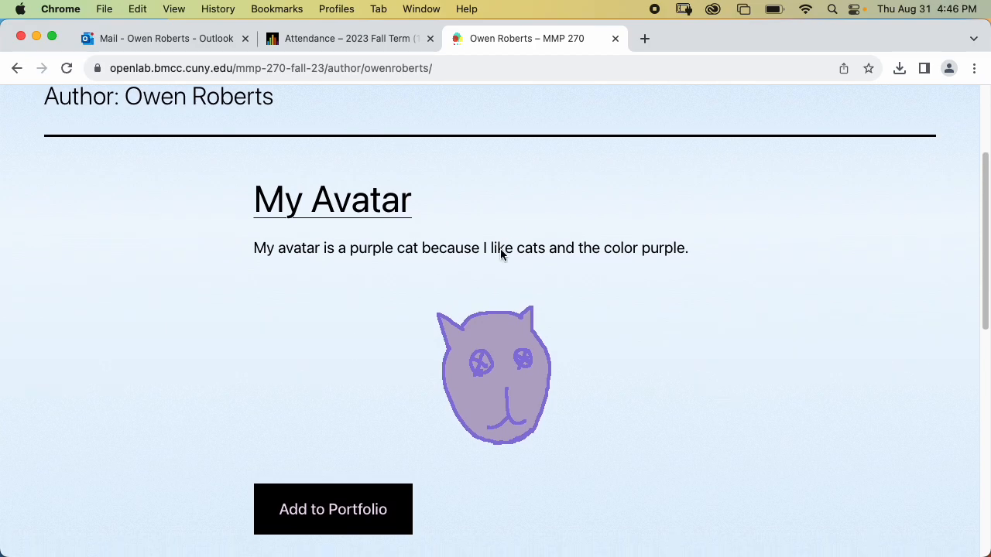
scroll(534, 250, down, 3)
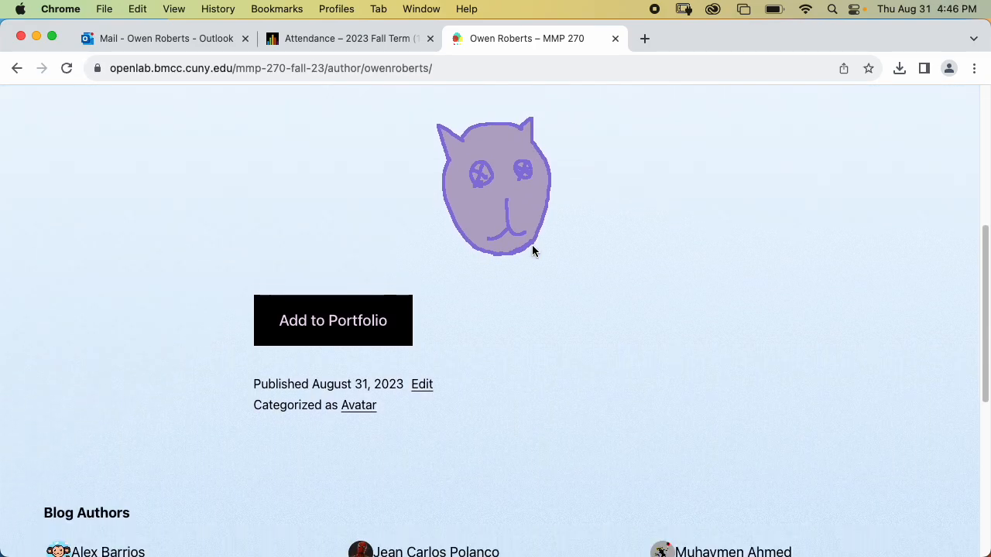
scroll(525, 249, up, 4)
scroll(526, 249, up, 1)
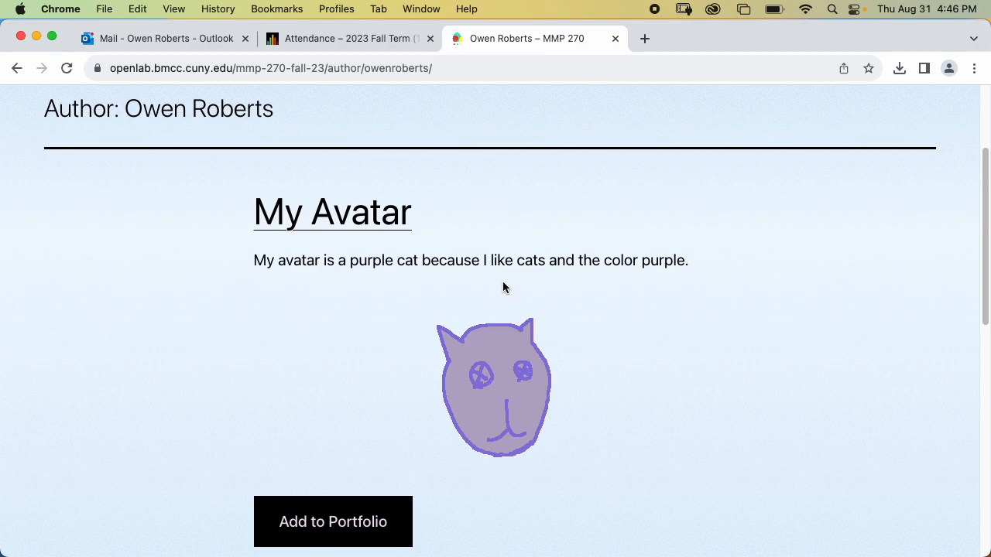
scroll(461, 318, down, 6)
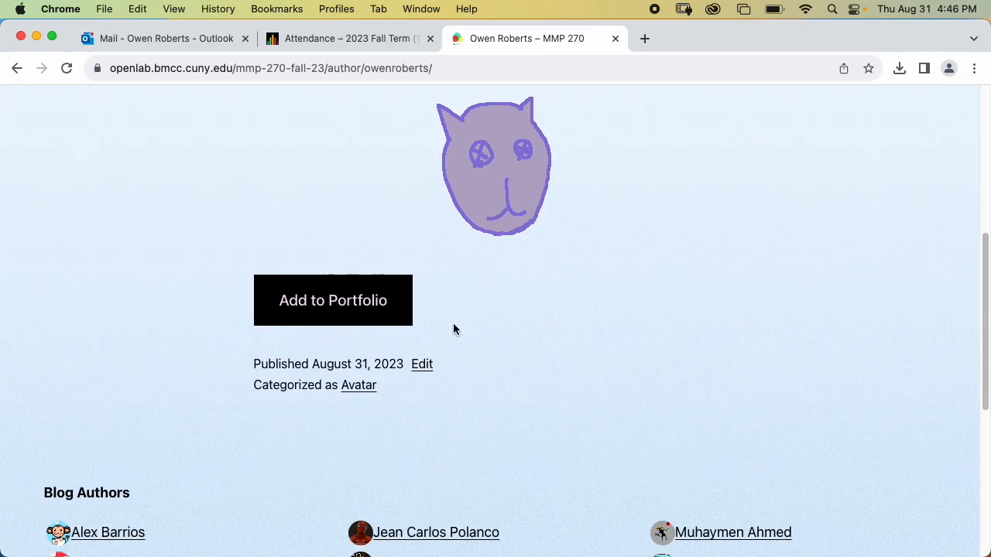
scroll(464, 287, up, 10)
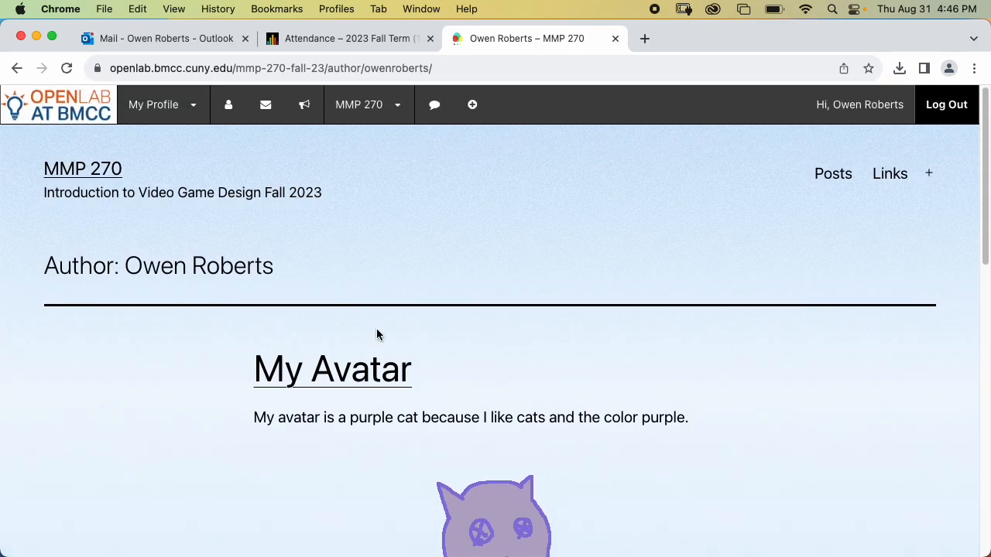
scroll(411, 299, down, 12)
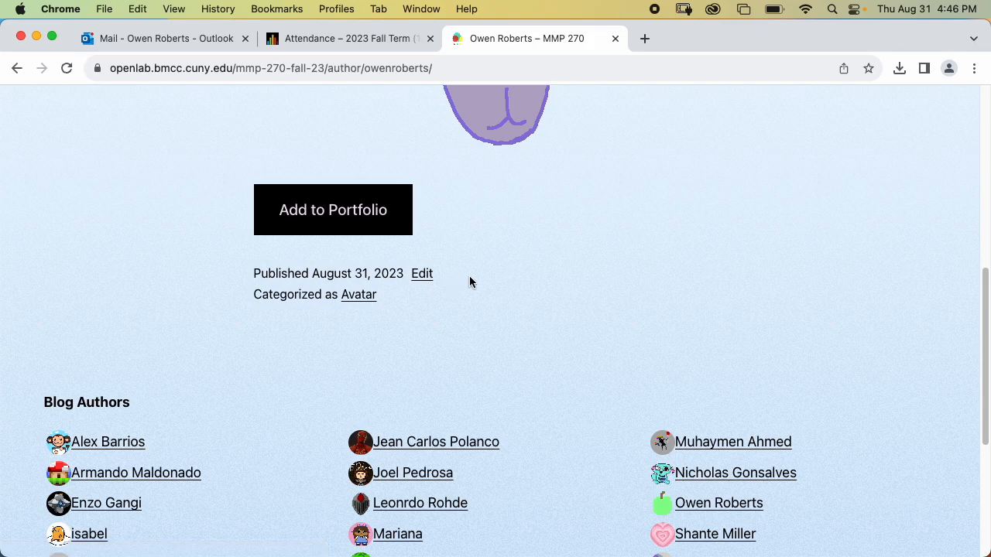
- Open the My Avatar post for editing, go to the site's list of all posts and review their titles, authors and categories
click(421, 276)
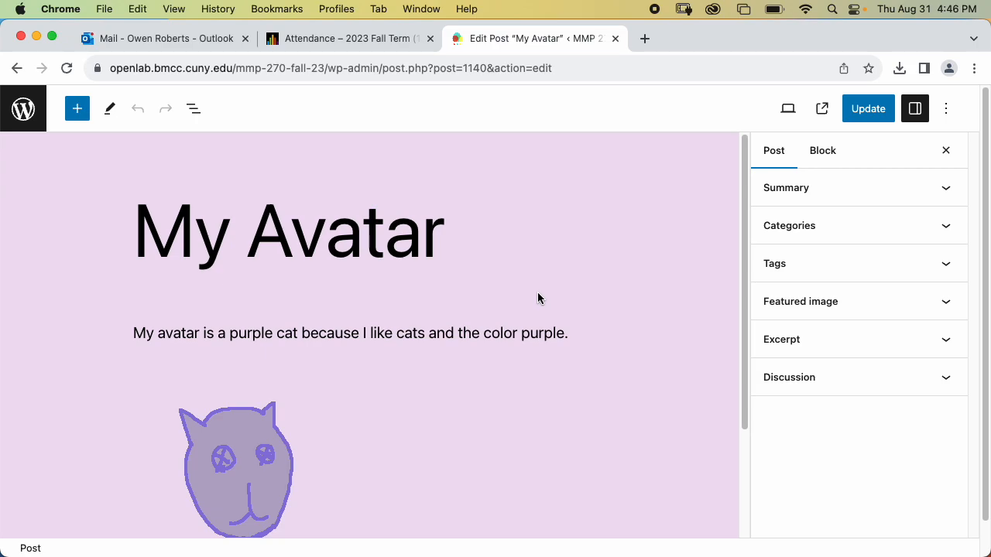
click(44, 132)
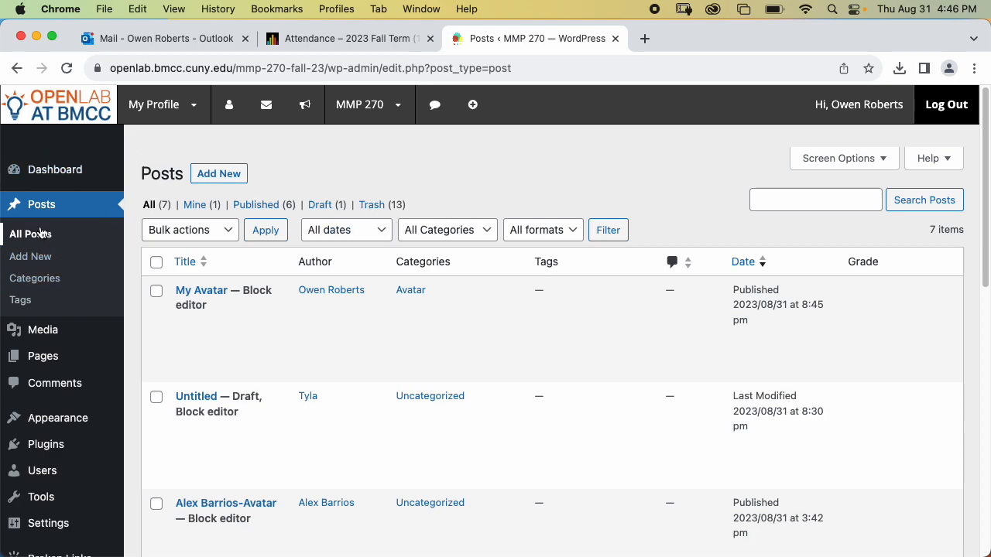
scroll(407, 228, down, 4)
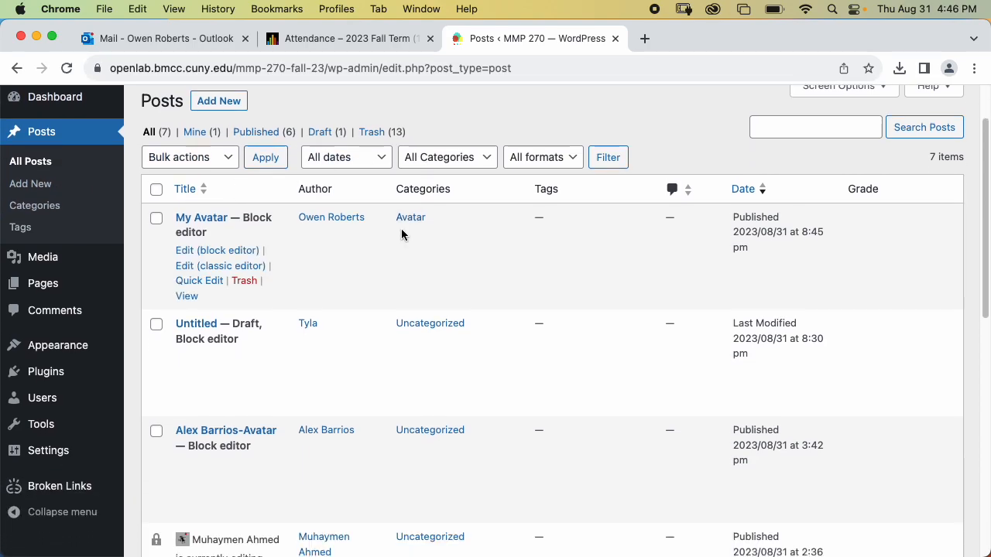
scroll(378, 309, down, 9)
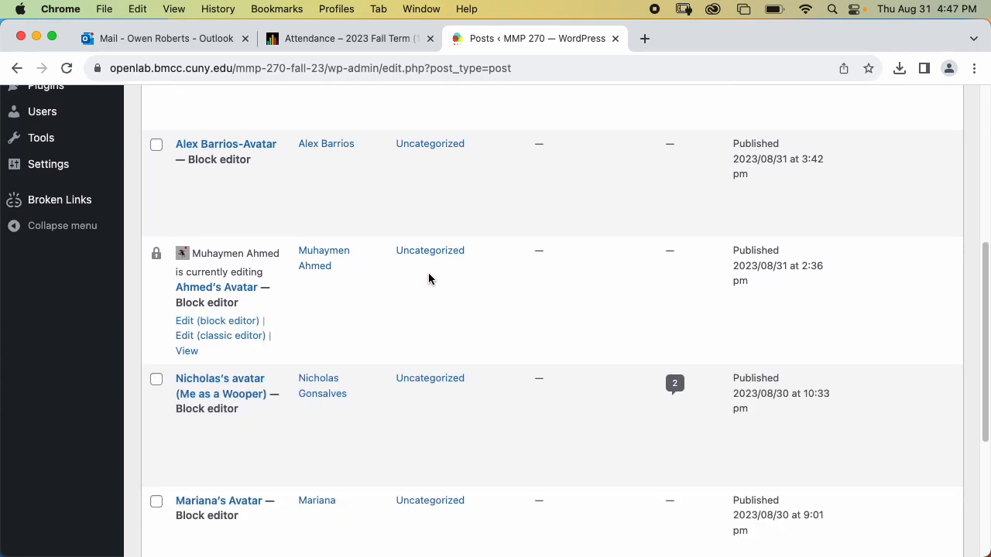
scroll(408, 208, down, 3)
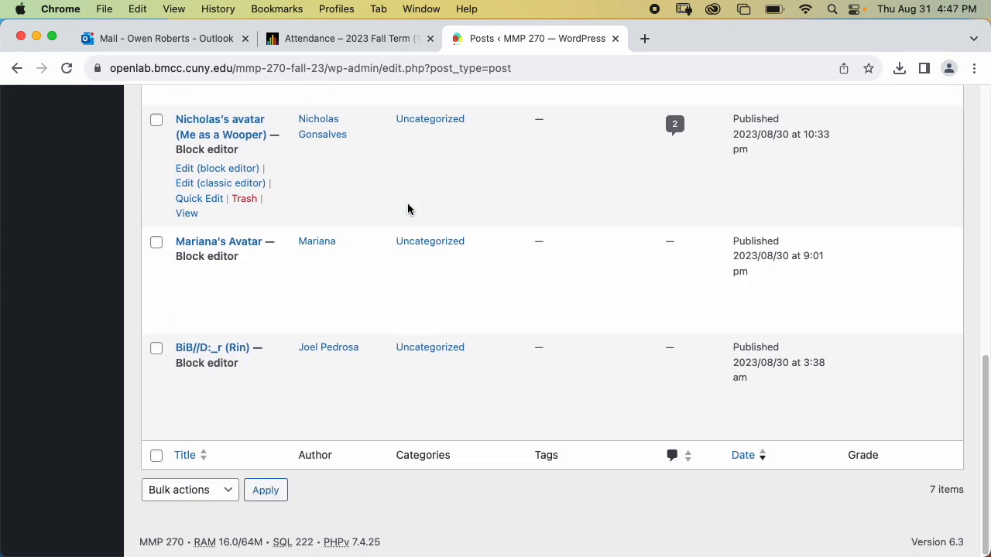
scroll(401, 297, up, 6)
scroll(401, 297, up, 5)
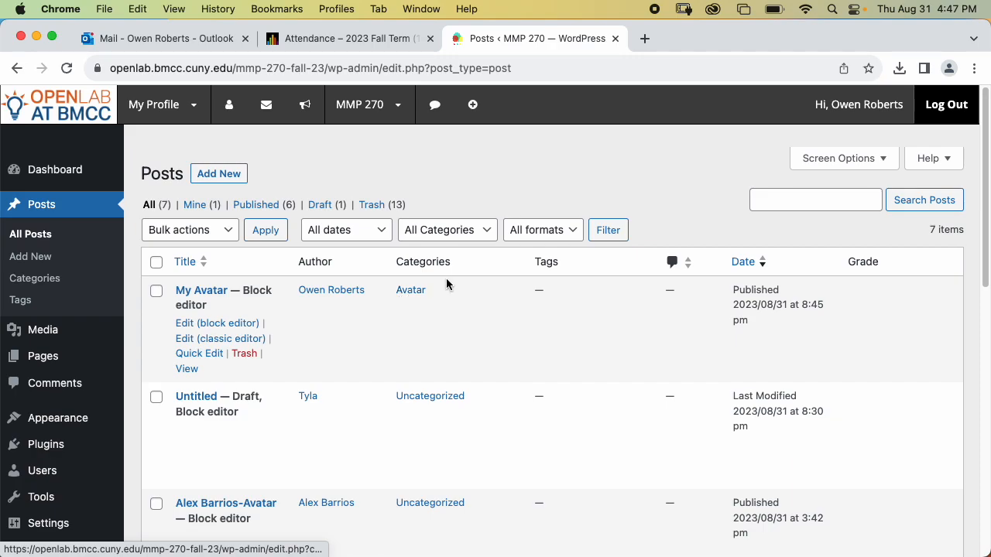
scroll(413, 296, down, 7)
scroll(414, 299, up, 8)
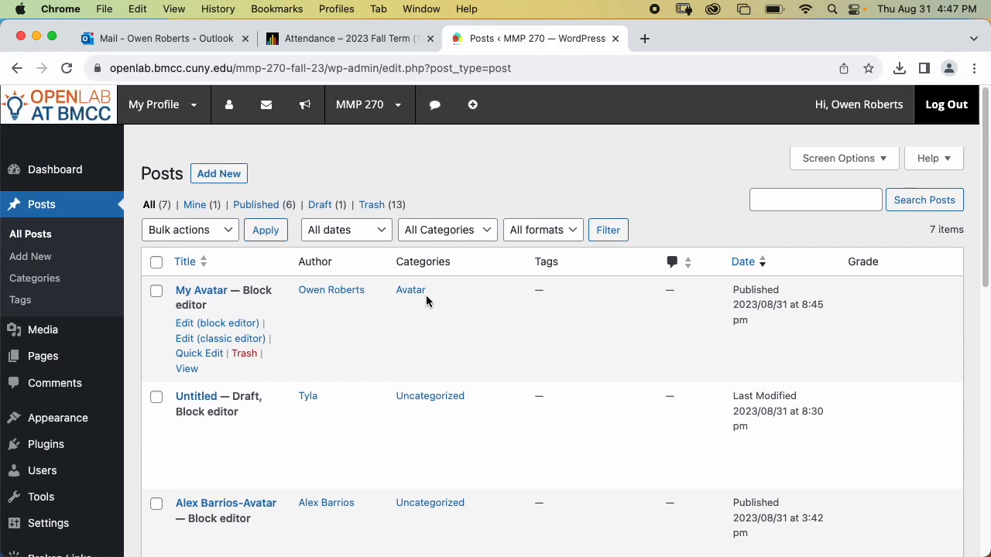
- Visit the MMP 270 class site's home page and open the post author's page from the Blog Authors list
mouse_move(369, 111)
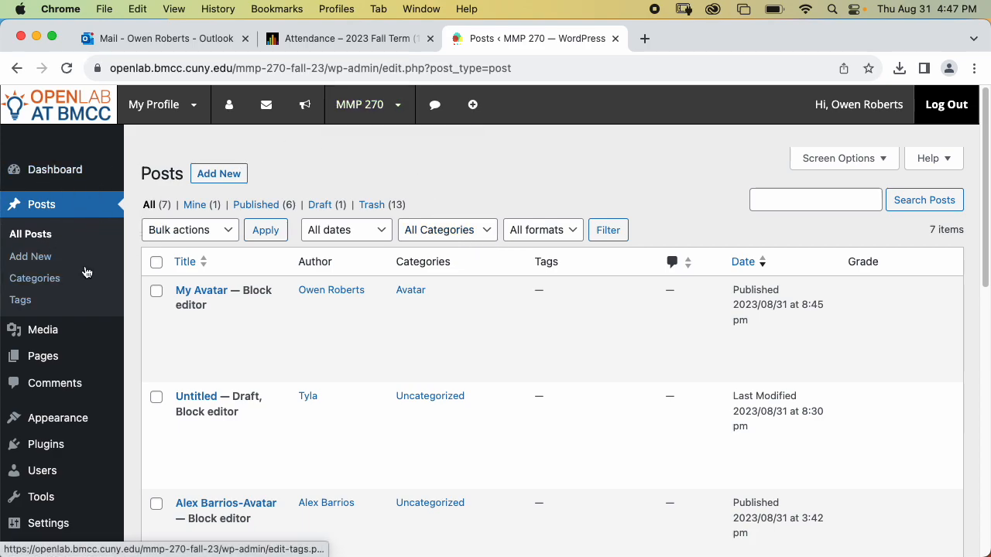
scroll(443, 183, down, 2)
scroll(443, 183, up, 2)
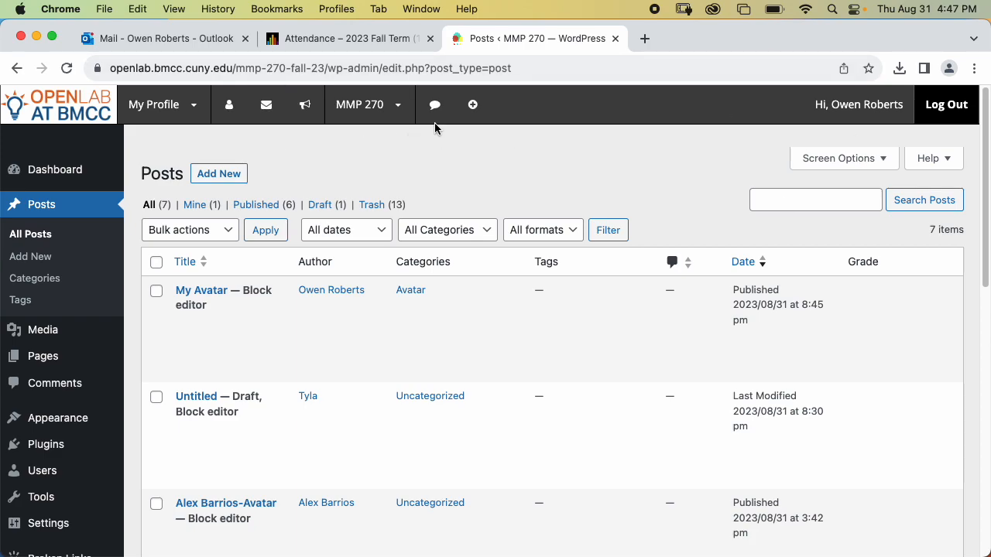
click(352, 136)
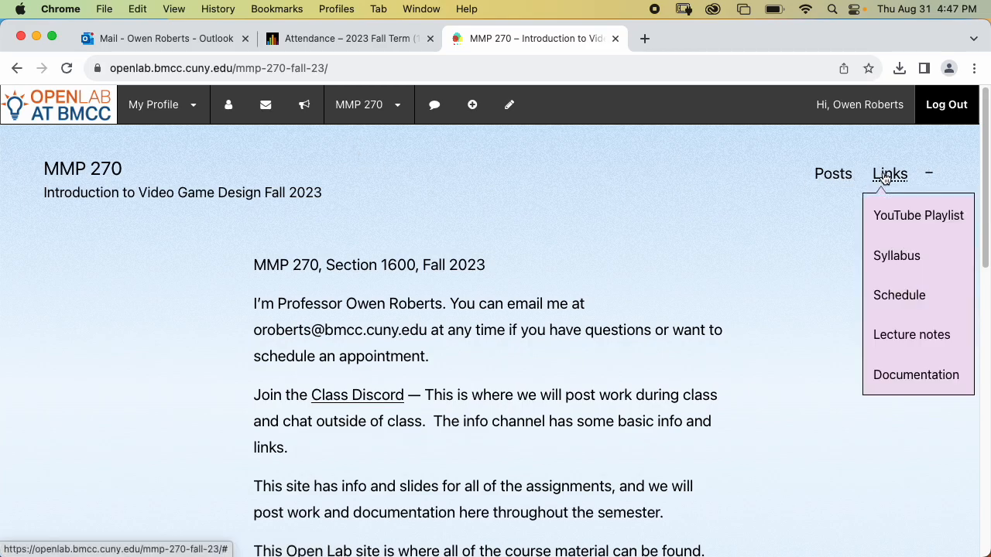
scroll(542, 226, down, 15)
scroll(464, 240, up, 1)
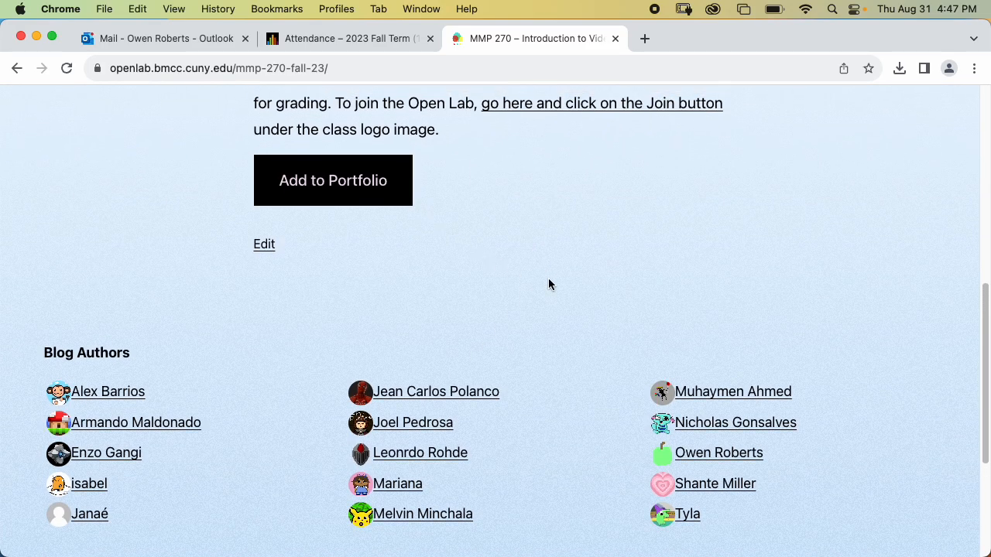
scroll(545, 283, down, 3)
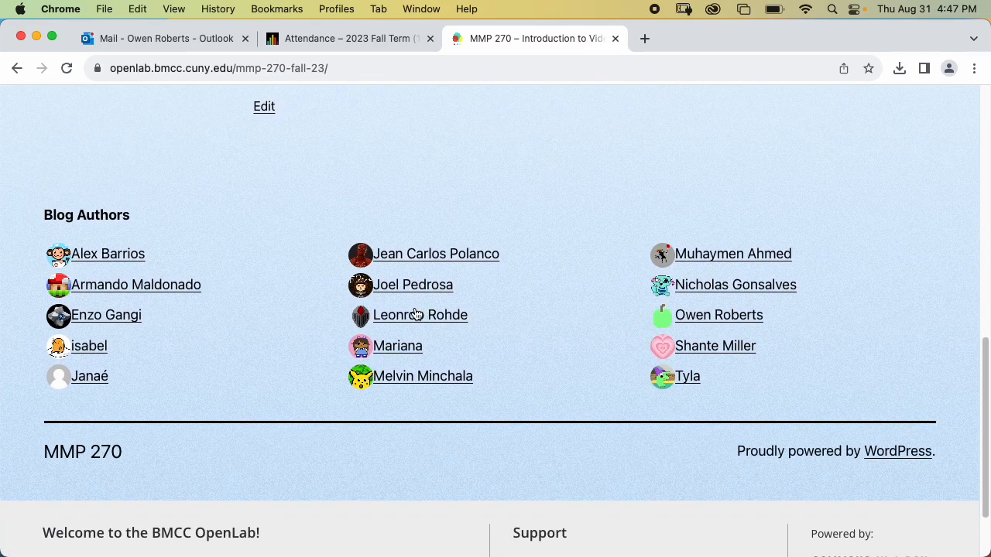
click(699, 320)
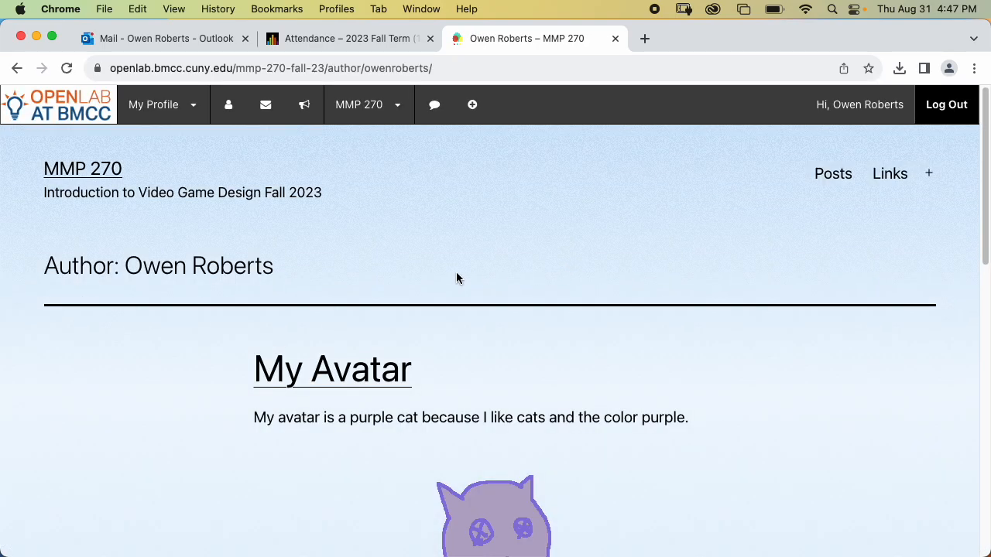
- Open the My Avatar post from the author page and check the published page
scroll(445, 319, down, 5)
click(368, 115)
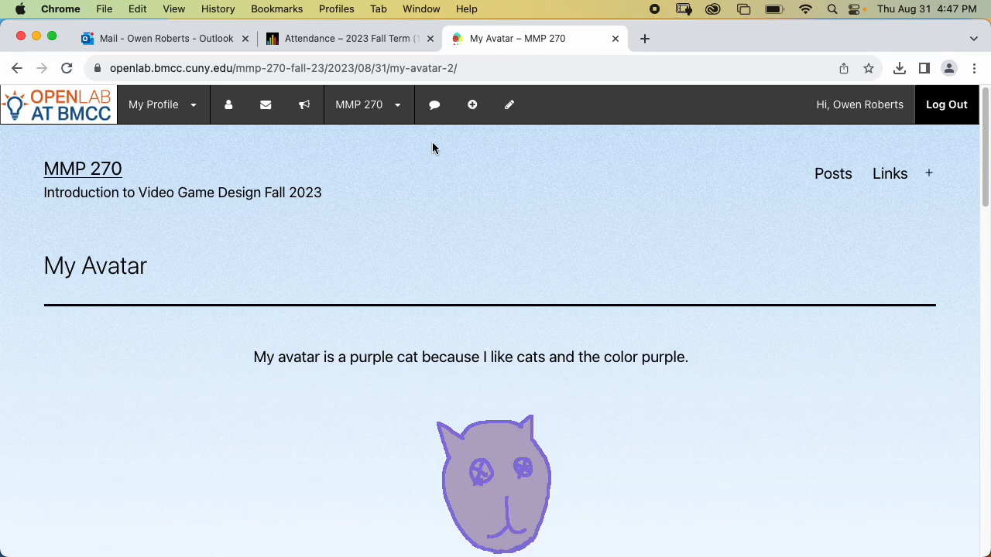
scroll(427, 260, down, 5)
scroll(426, 255, up, 5)
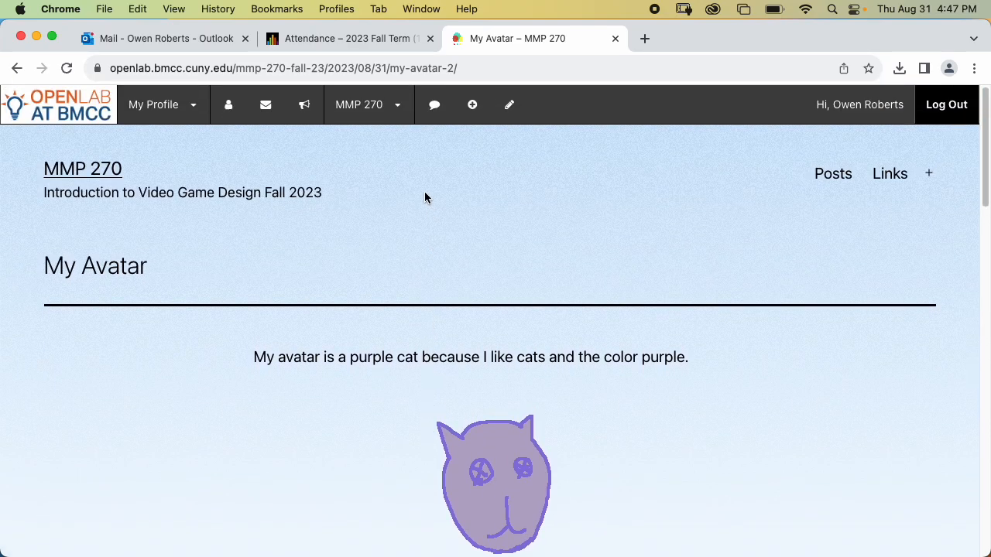
- Copy the full web address of the published My Avatar post
click(168, 71)
mouse_move(302, 93)
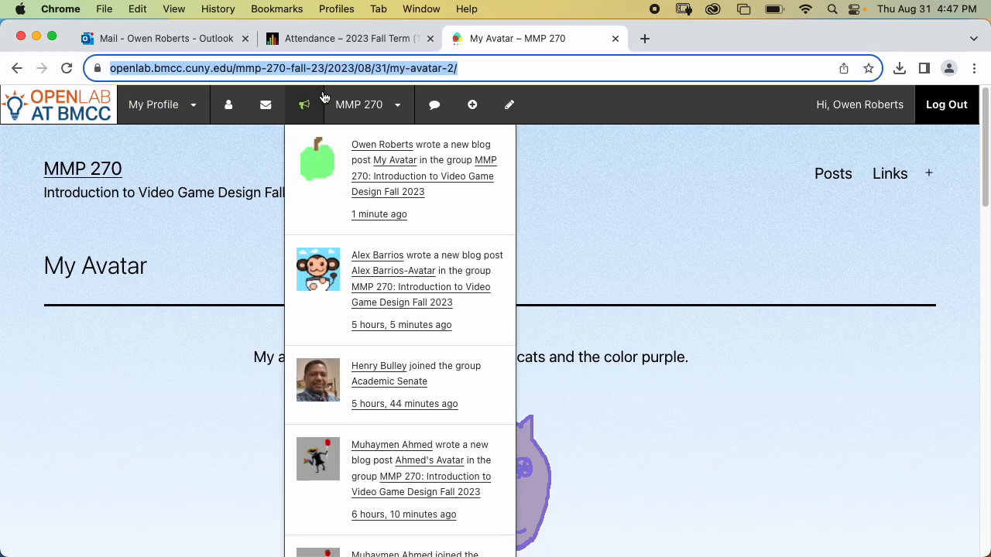
click(492, 70)
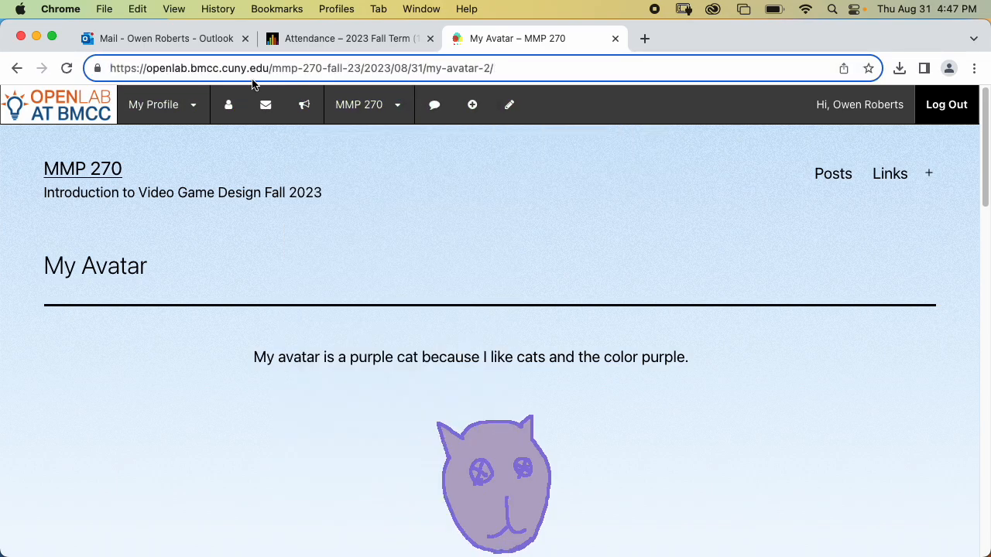
triple_click(199, 72)
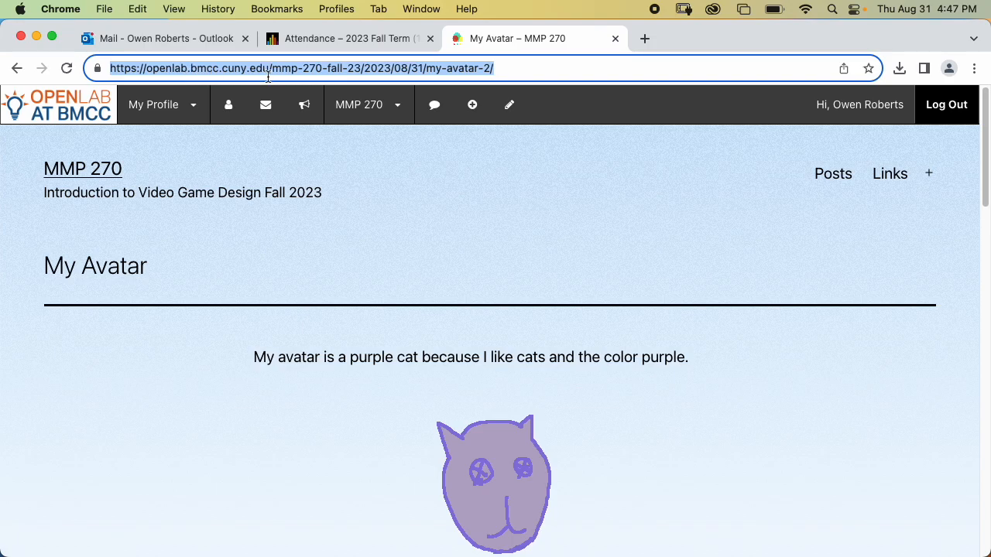
right_click(268, 78)
click(288, 177)
- Switch to the Blackboard course, turn on student preview and open the course's Assignments page
click(316, 45)
scroll(391, 157, up, 10)
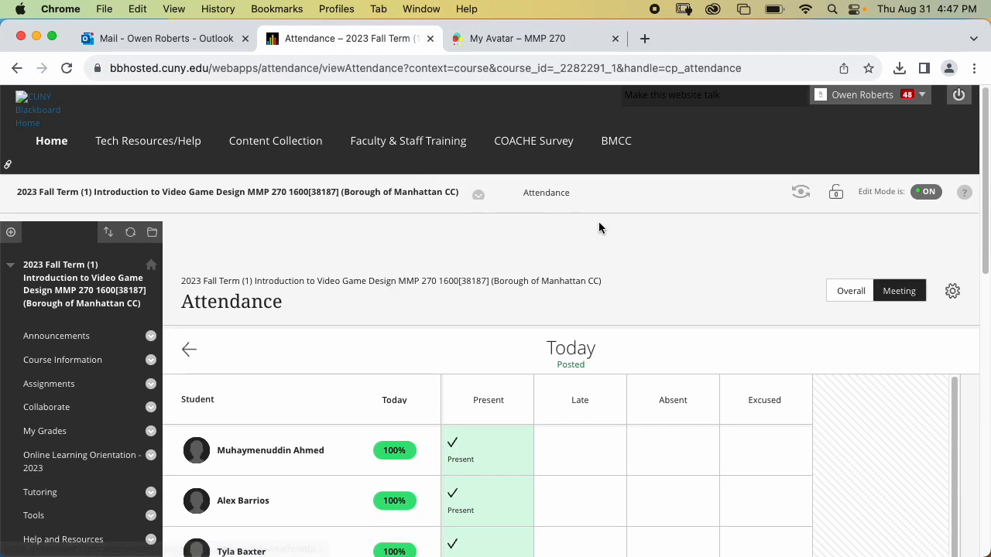
click(801, 192)
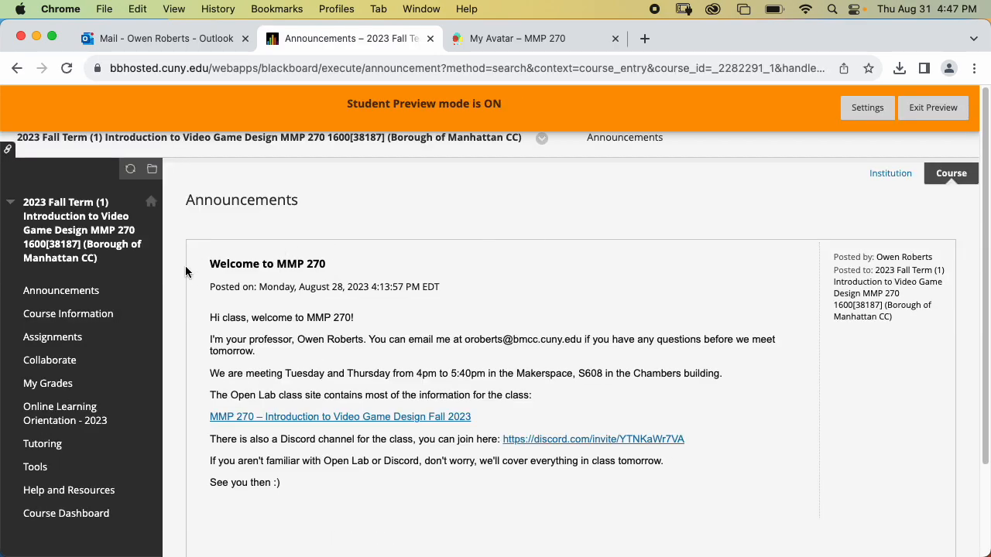
click(47, 337)
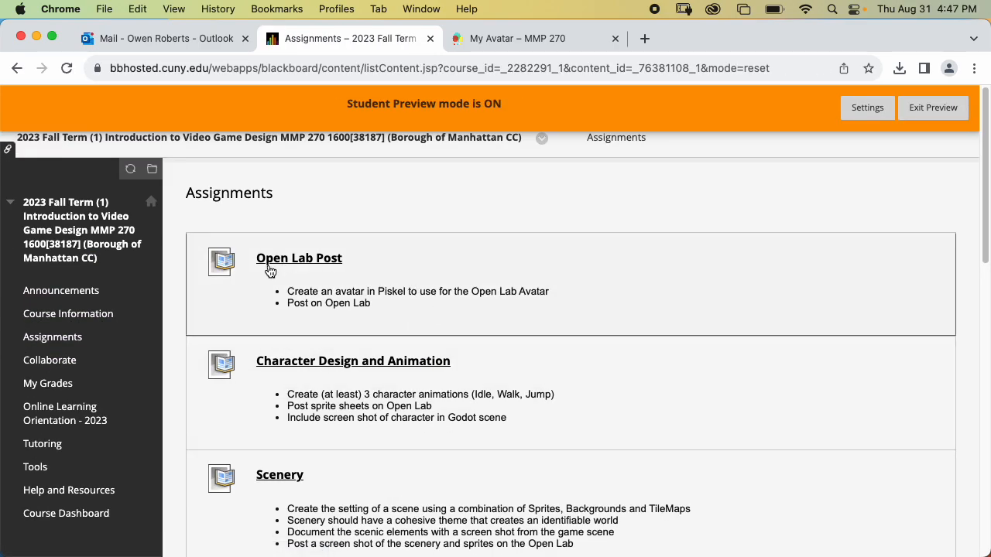
- Read the two requirements of the Open Lab Post assignment and open the assignment
drag(288, 291, 553, 290)
drag(288, 306, 393, 305)
click(376, 302)
click(305, 262)
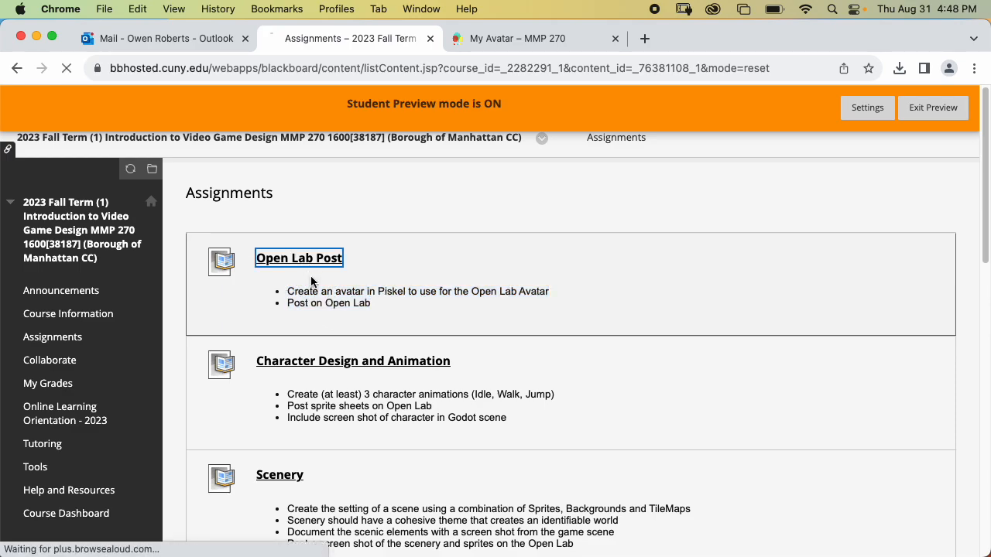
scroll(474, 263, down, 4)
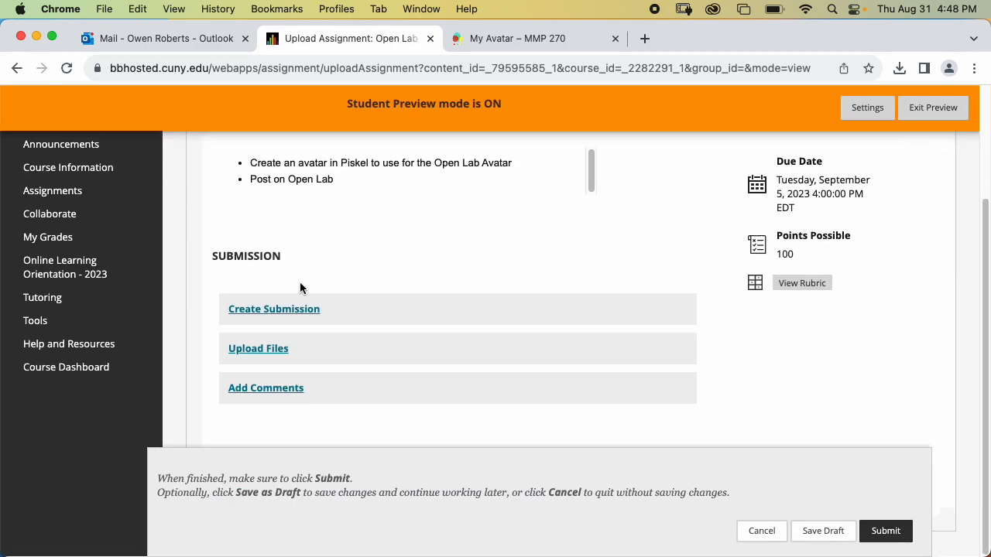
click(285, 306)
scroll(333, 312, down, 3)
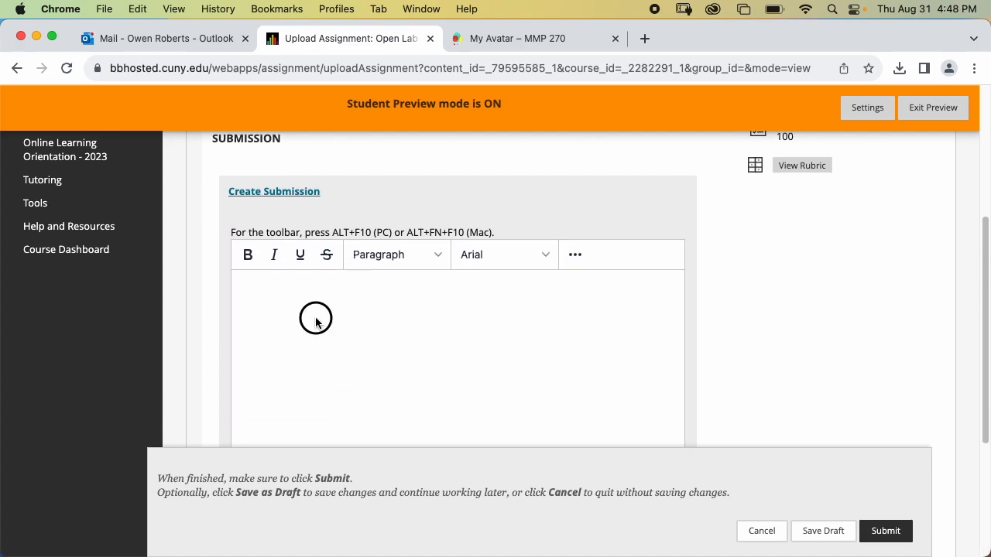
right_click(296, 303)
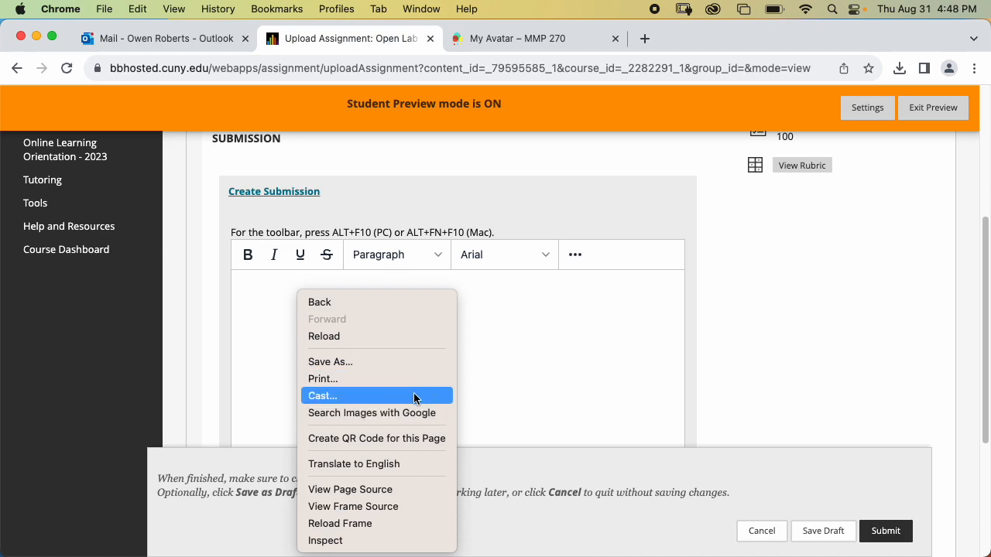
click(261, 290)
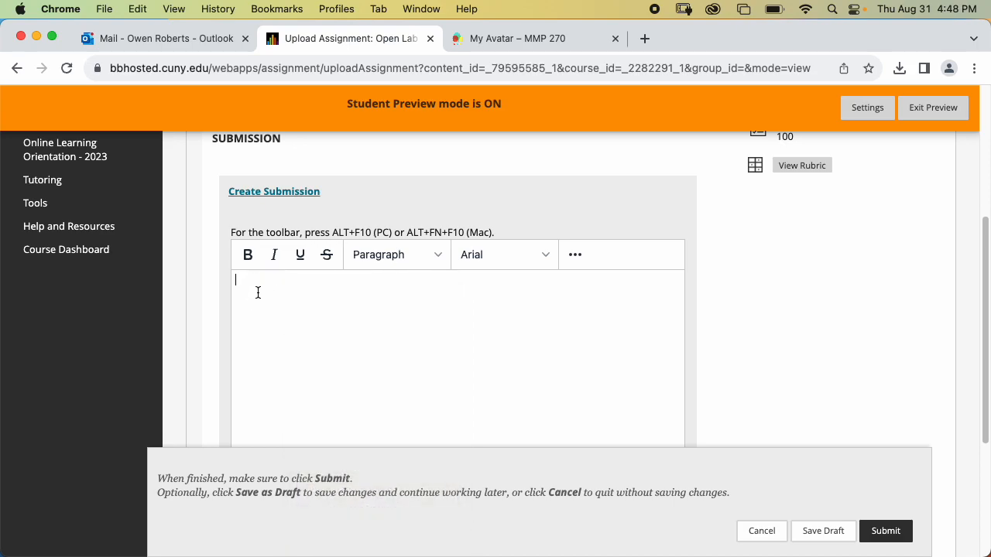
key(super+v)
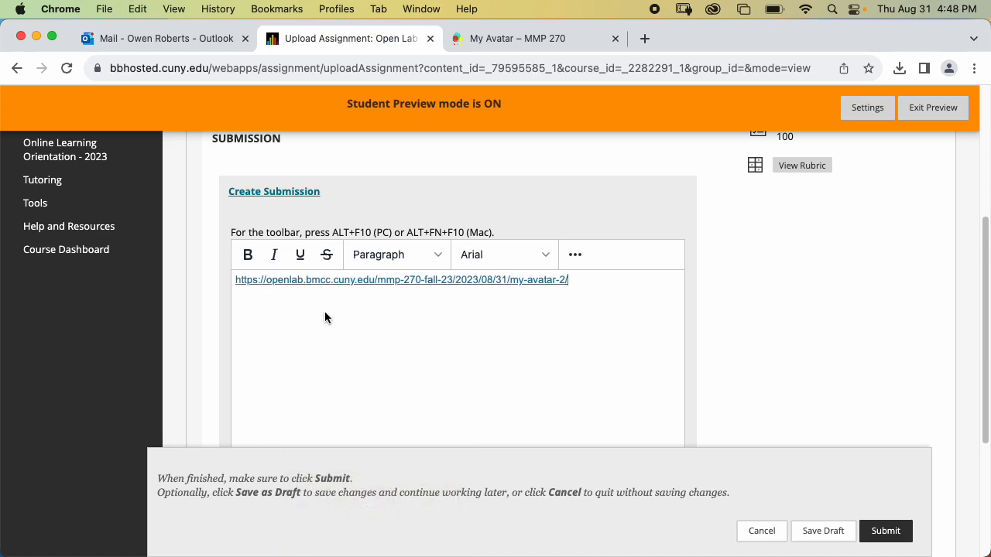
- Open the assignment's rubric, read its Avatar, Added to Open Lab icon image and Open Lab Post criteria, and close it
scroll(687, 295, down, 3)
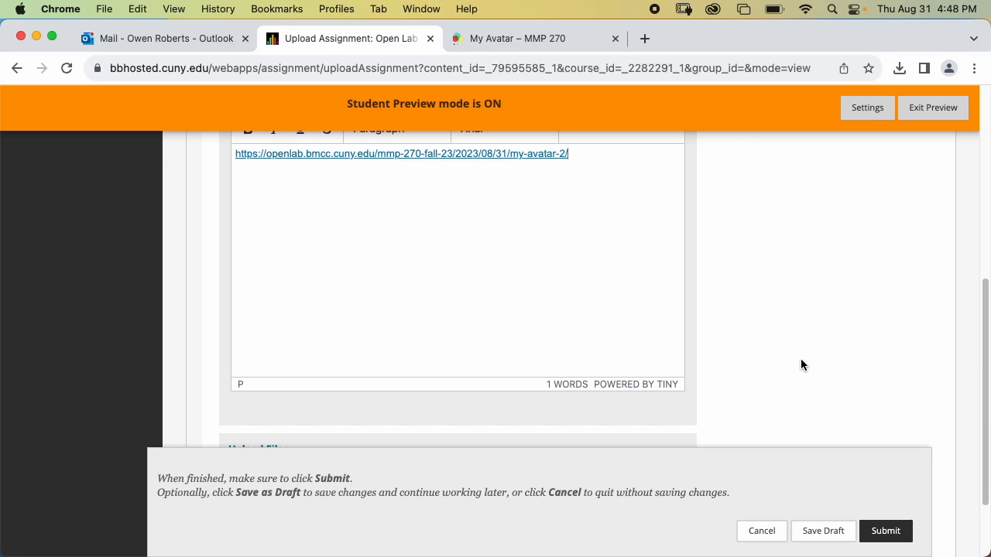
scroll(799, 353, down, 3)
scroll(793, 351, up, 9)
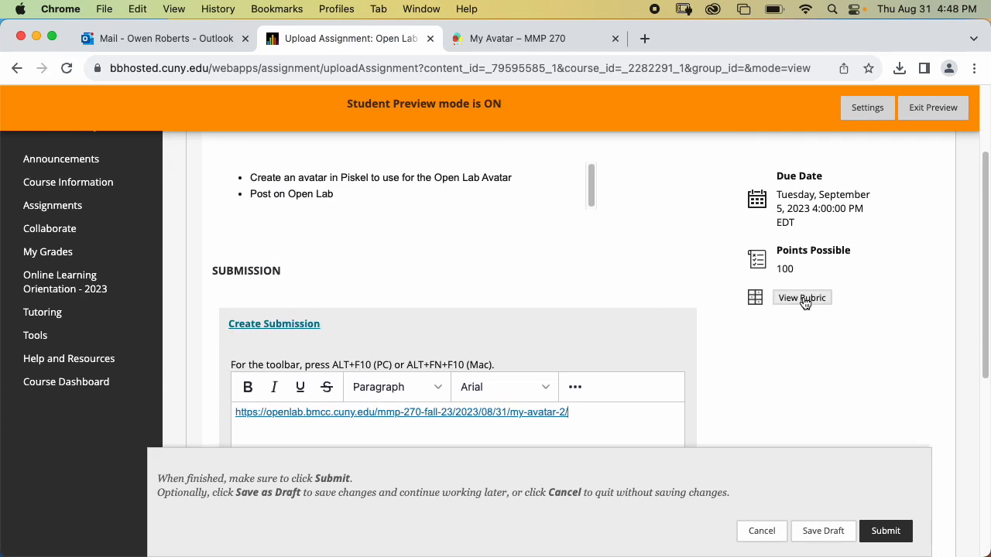
scroll(784, 331, up, 1)
scroll(778, 325, down, 1)
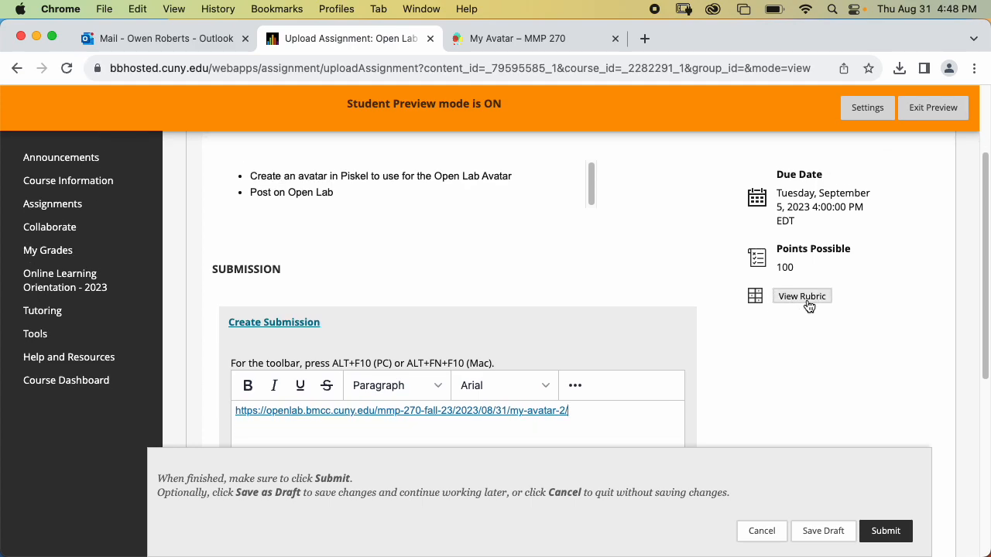
click(817, 297)
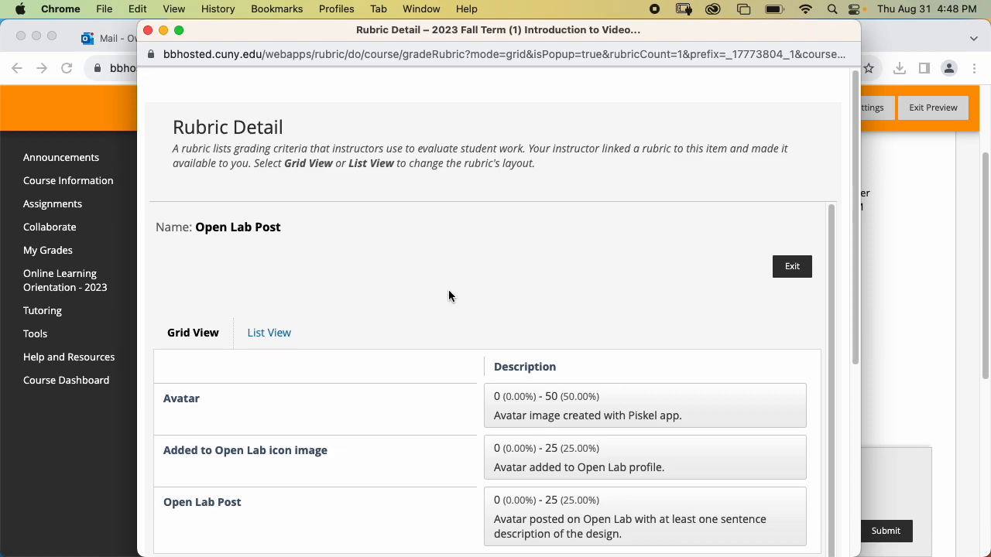
double_click(163, 393)
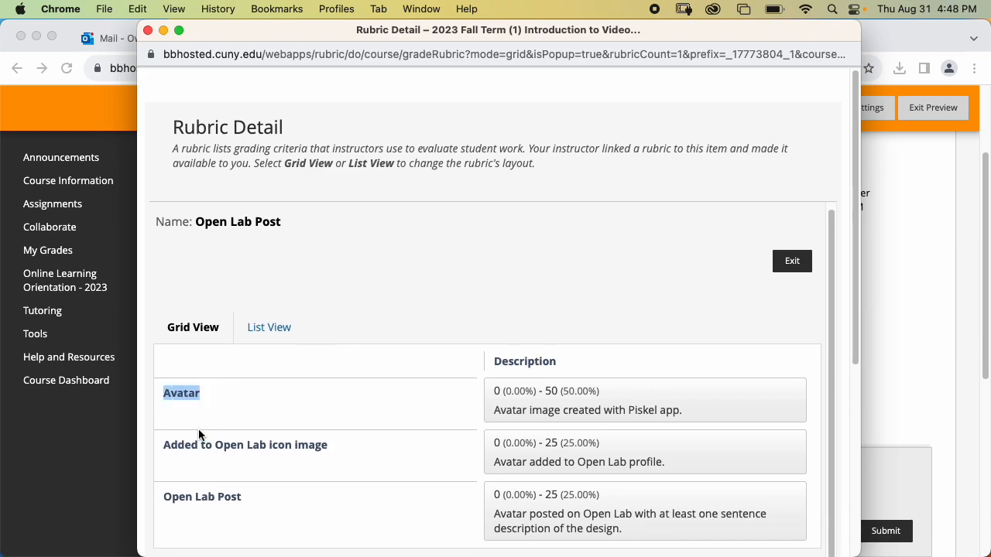
drag(161, 450, 377, 441)
click(376, 441)
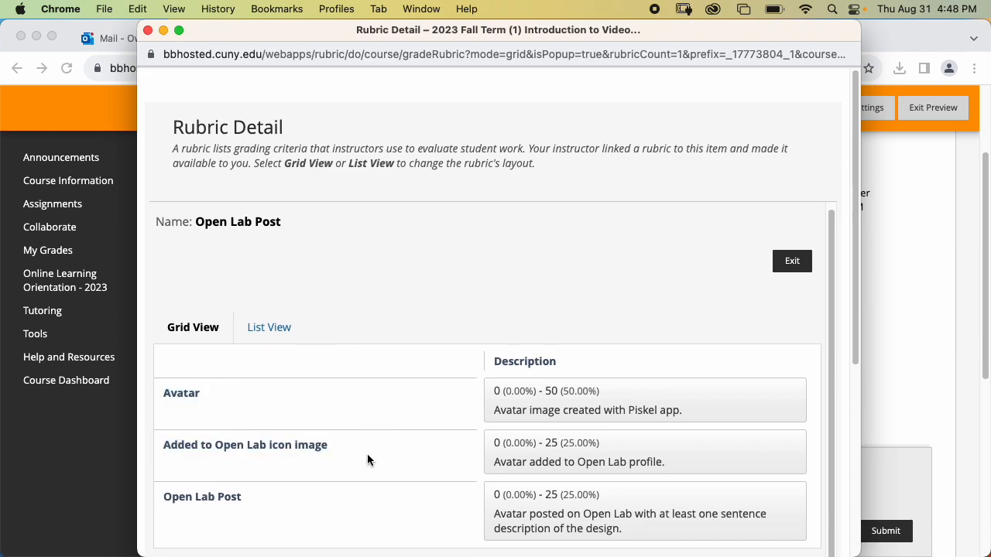
click(257, 500)
scroll(503, 380, up, 1)
scroll(772, 331, down, 8)
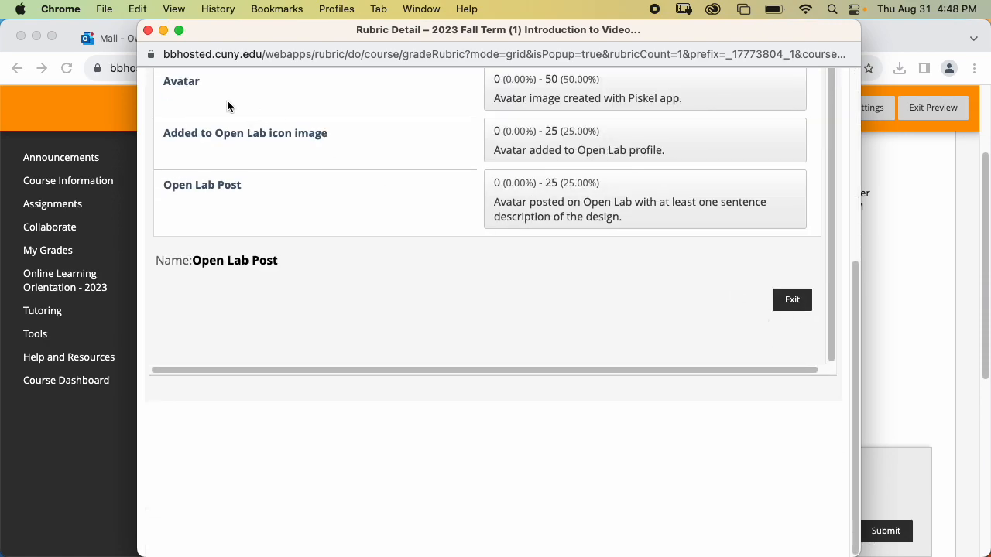
click(147, 31)
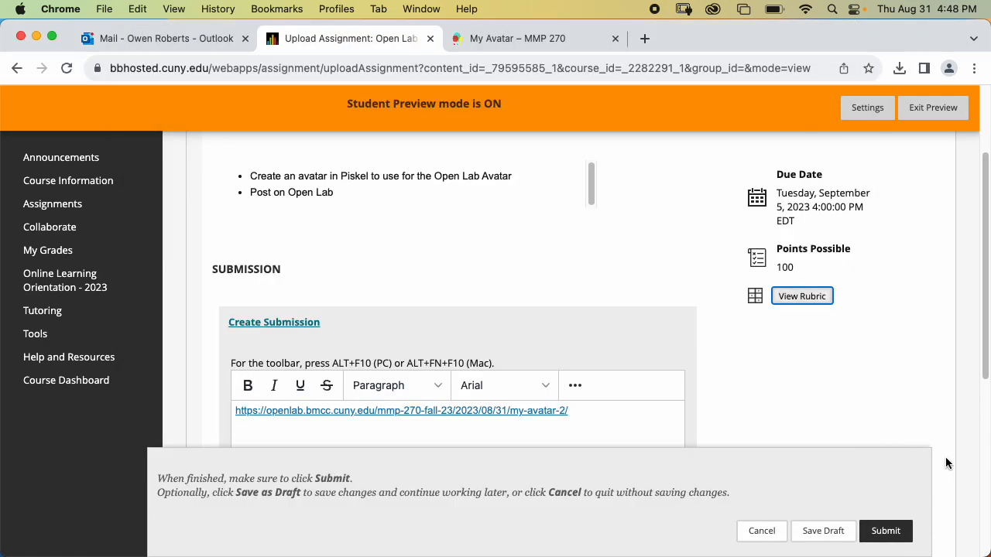
- Submit the Open Lab Post assignment, review the submission history page and dismiss the confirmation notice
click(886, 531)
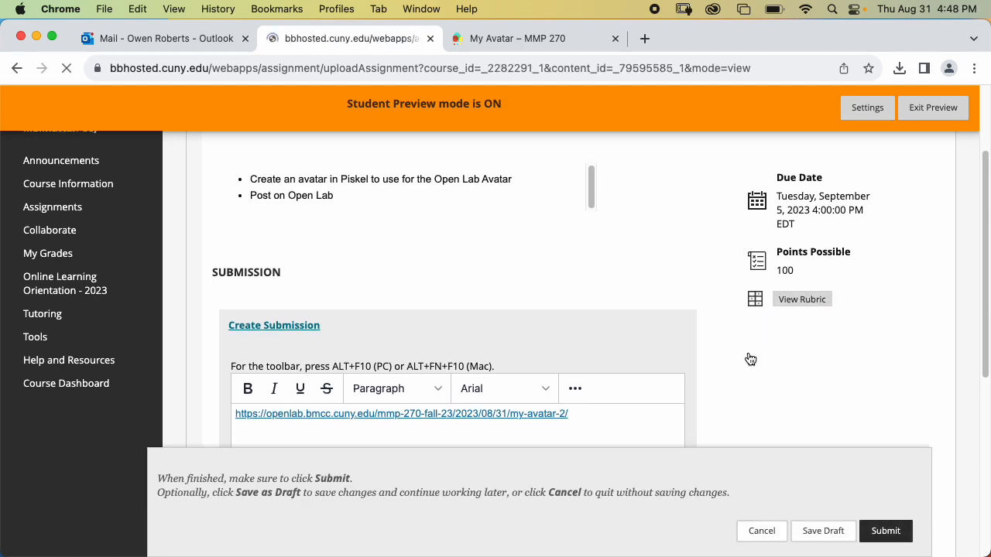
scroll(891, 285, down, 4)
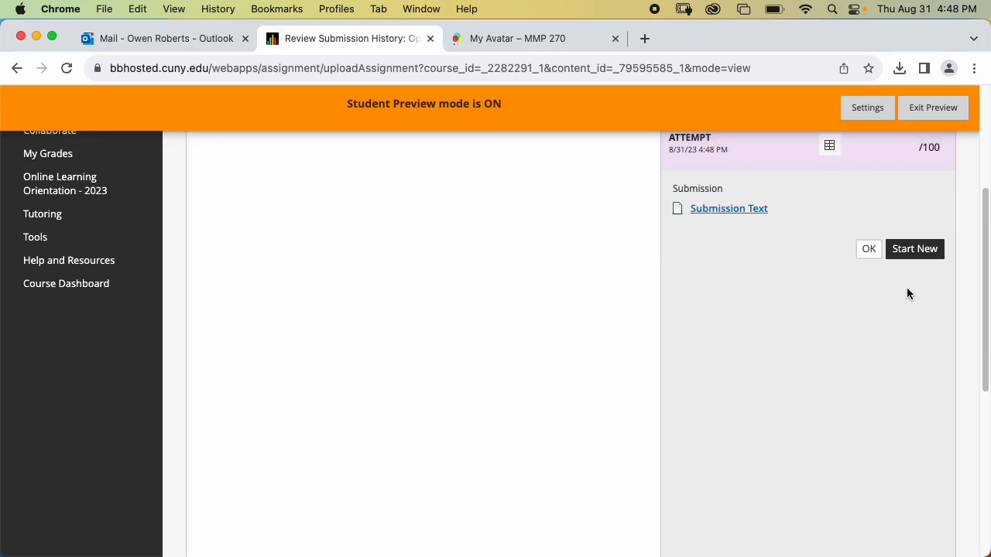
scroll(922, 266, up, 3)
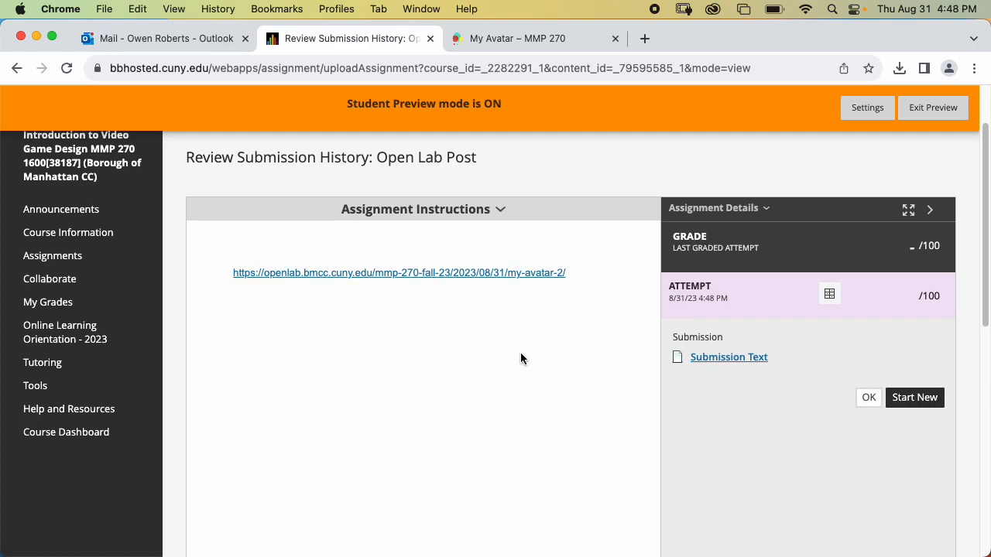
scroll(521, 354, up, 2)
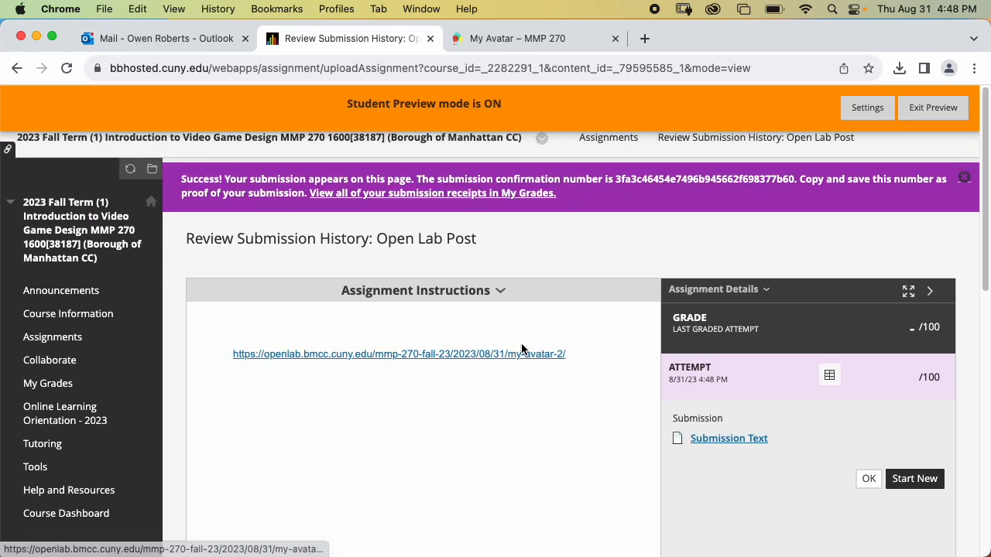
click(964, 178)
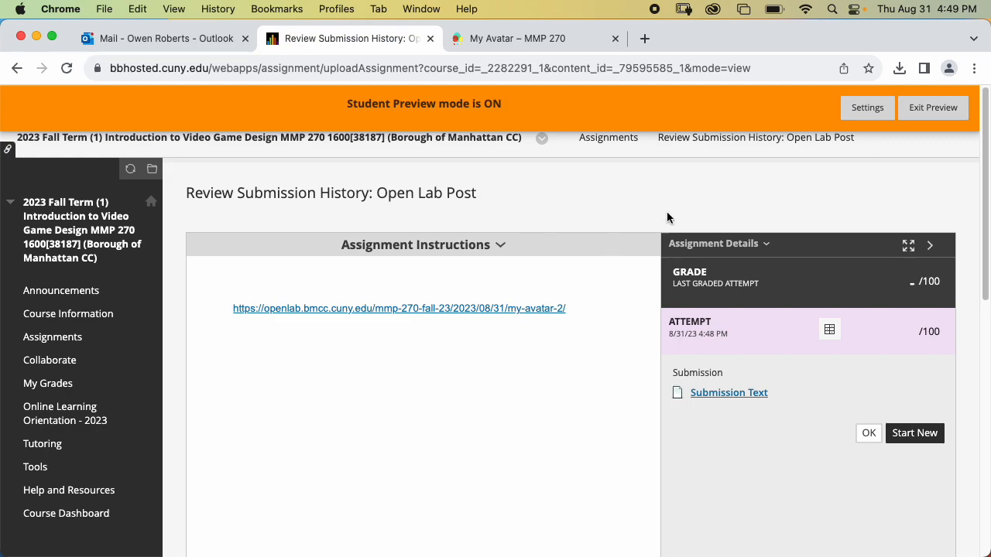
- Exit student preview on Blackboard and return to the published My Avatar post on OpenLab
click(907, 113)
click(624, 478)
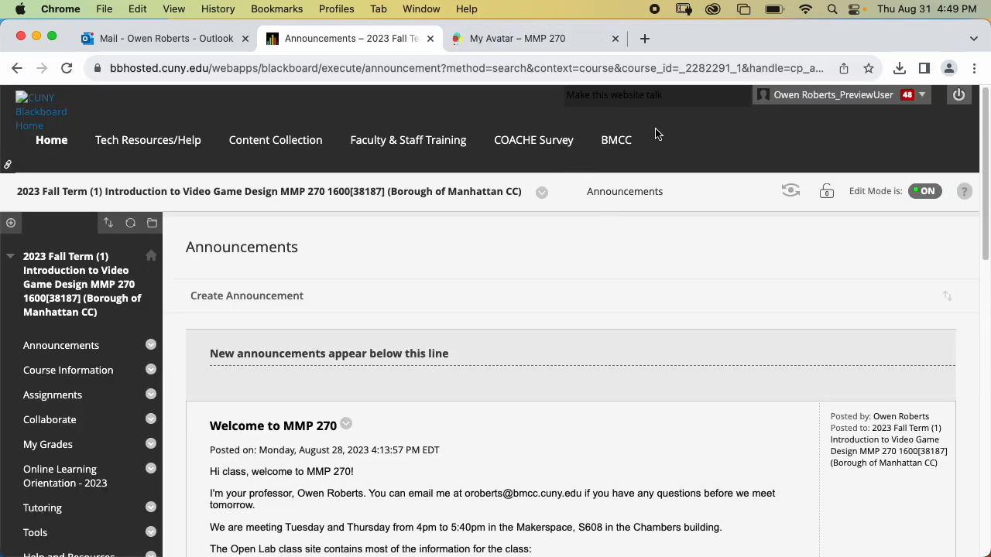
click(542, 35)
scroll(518, 255, down, 15)
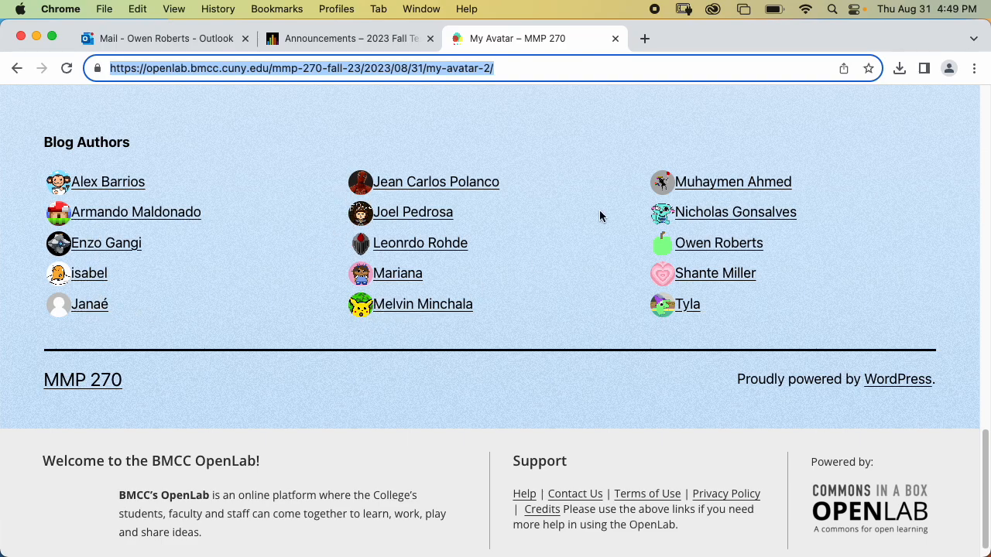
scroll(586, 252, up, 15)
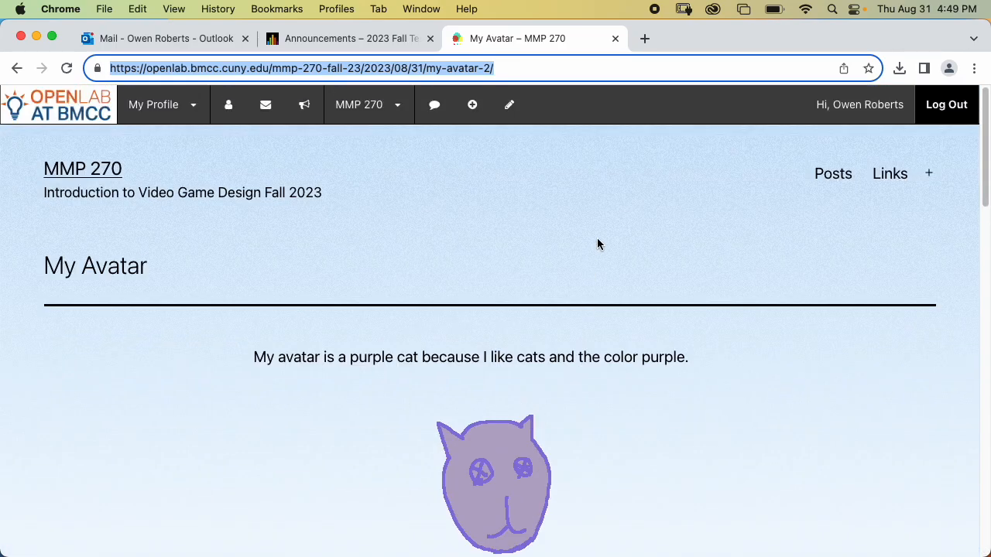
- Open the OpenLab member profile for editing and look through the fields of its Edit Profile form
mouse_move(159, 118)
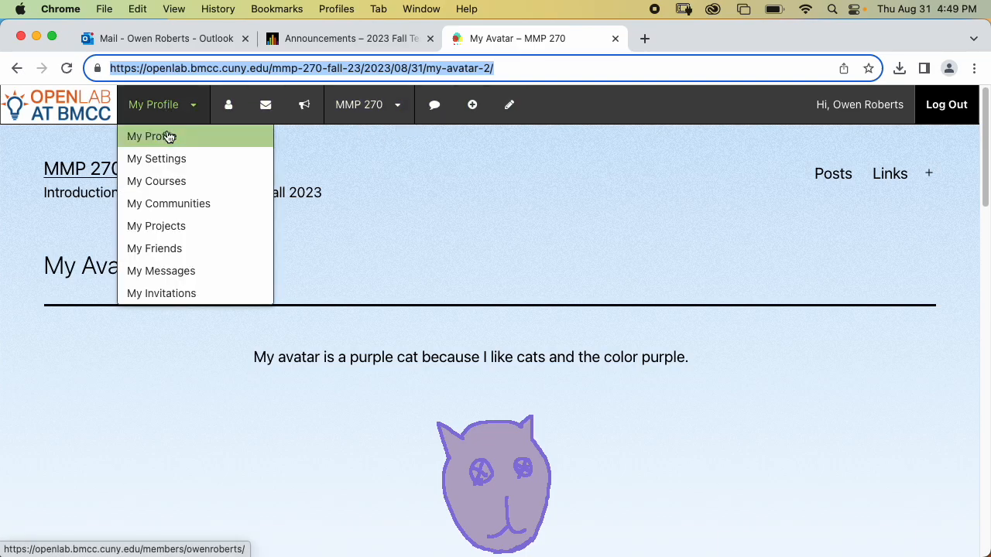
click(166, 137)
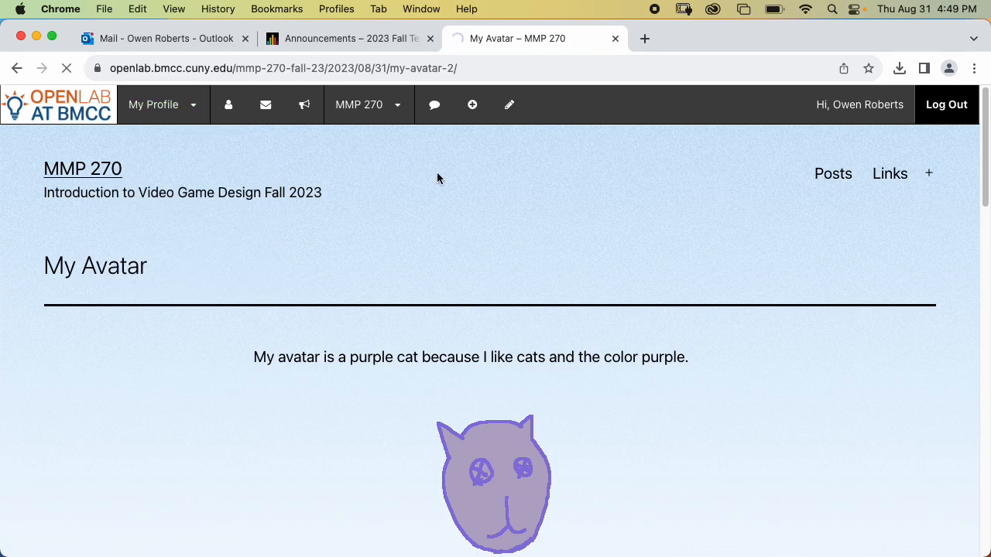
scroll(329, 233, down, 3)
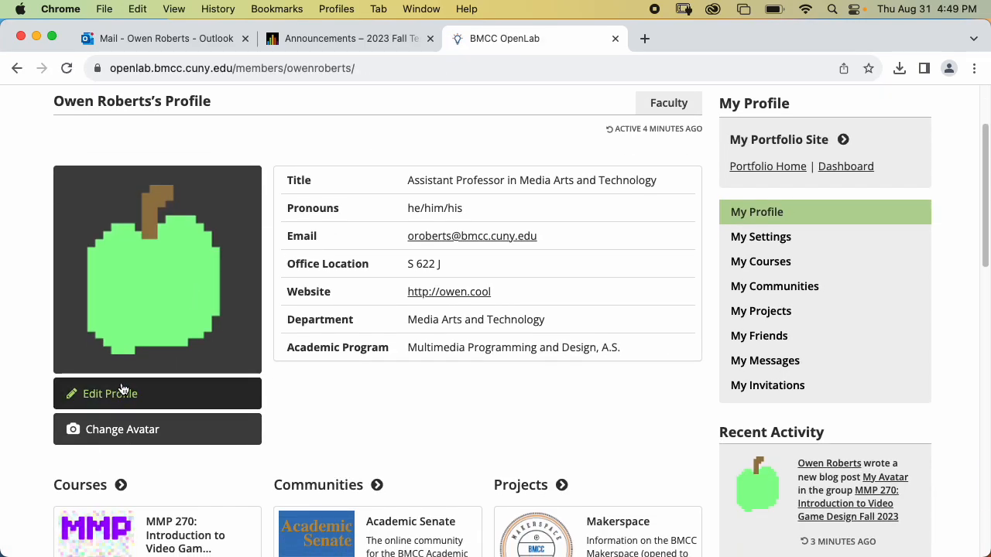
click(237, 401)
scroll(398, 317, down, 3)
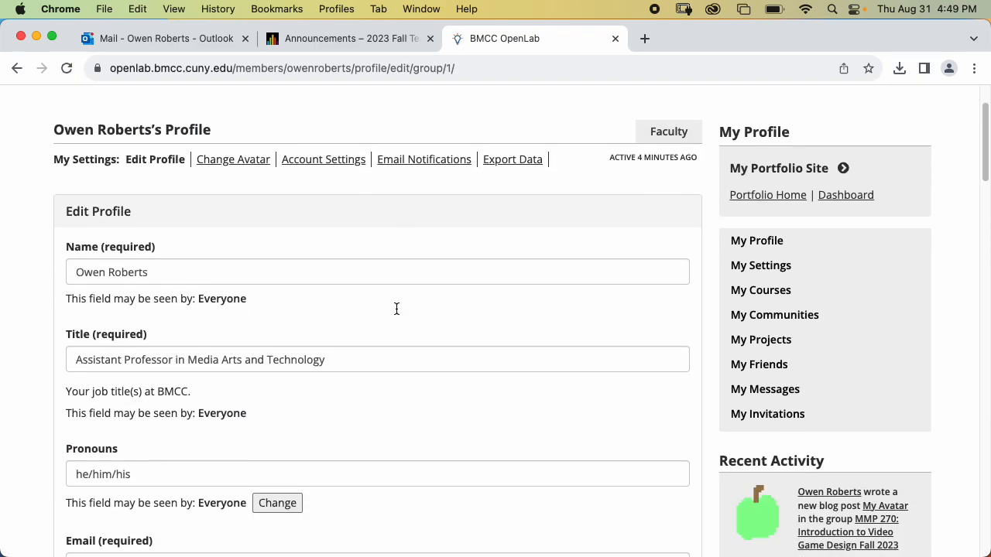
scroll(420, 302, down, 10)
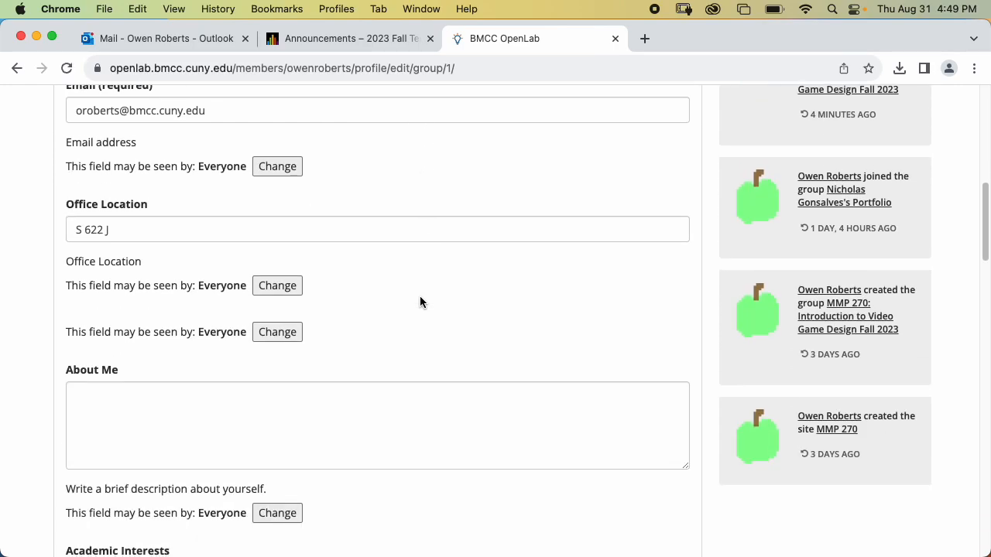
scroll(420, 301, down, 15)
scroll(420, 302, up, 15)
scroll(420, 297, up, 13)
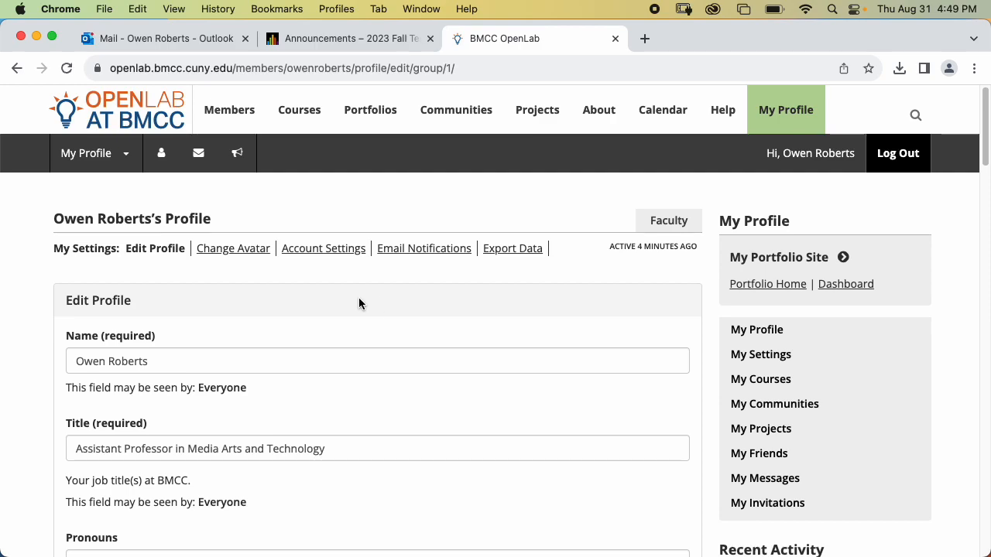
- Upload cat_avatar-1.png from the Avatar folder inside MMP 270 on the Desktop as the new profile avatar
click(234, 256)
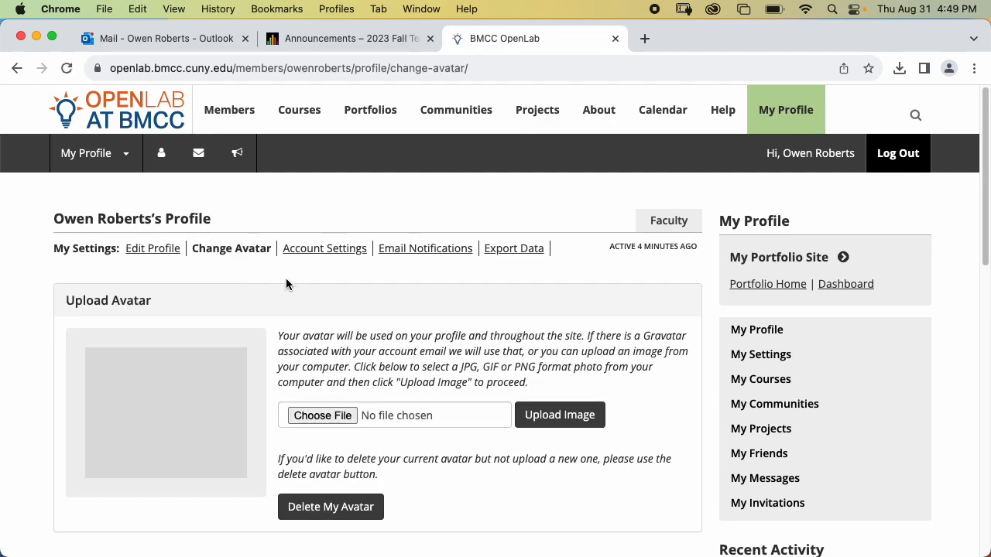
scroll(333, 291, down, 3)
click(321, 298)
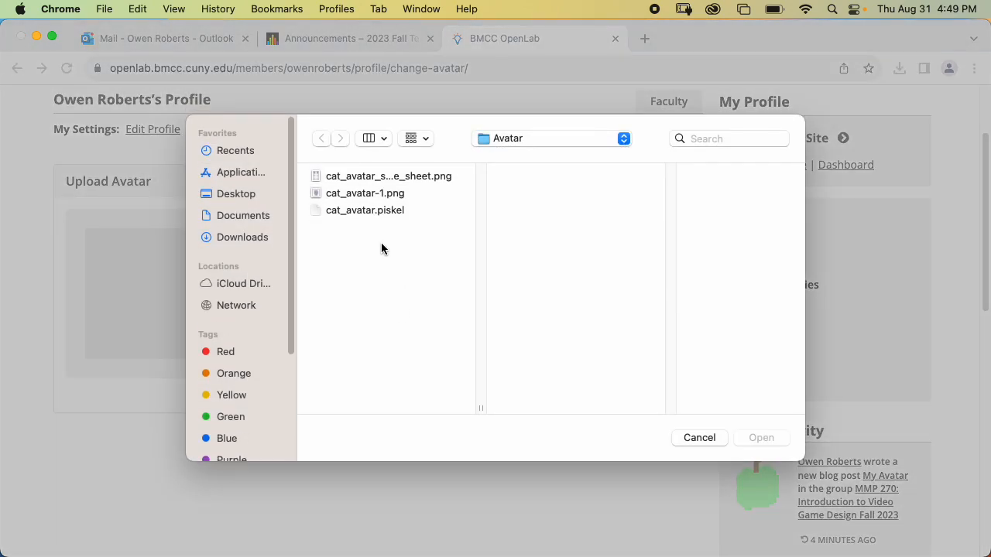
click(384, 194)
click(236, 194)
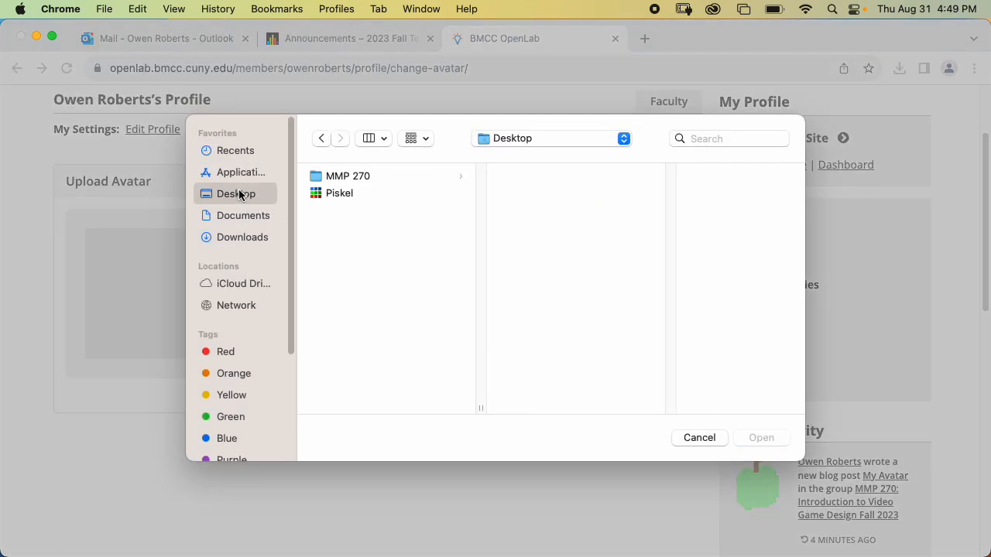
click(381, 181)
click(554, 182)
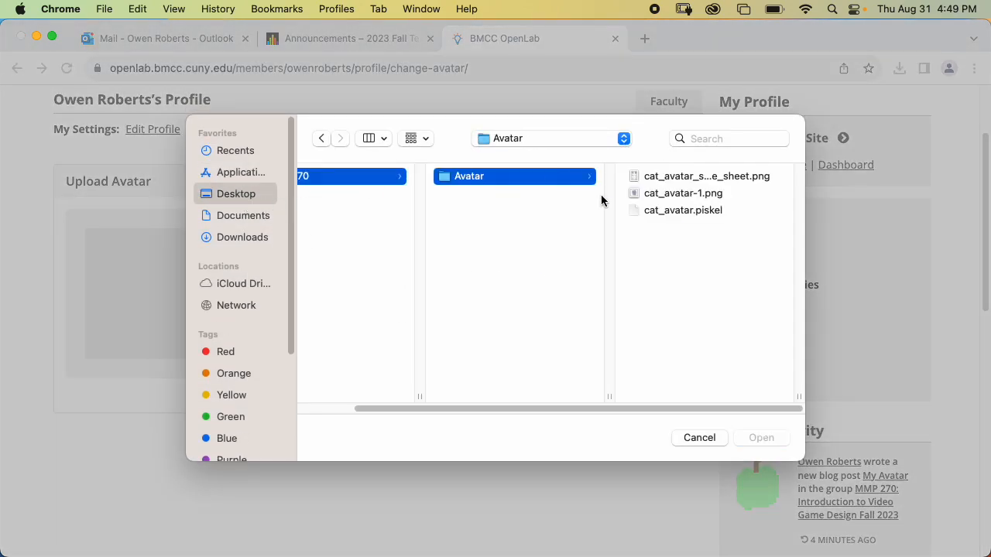
click(685, 193)
click(761, 438)
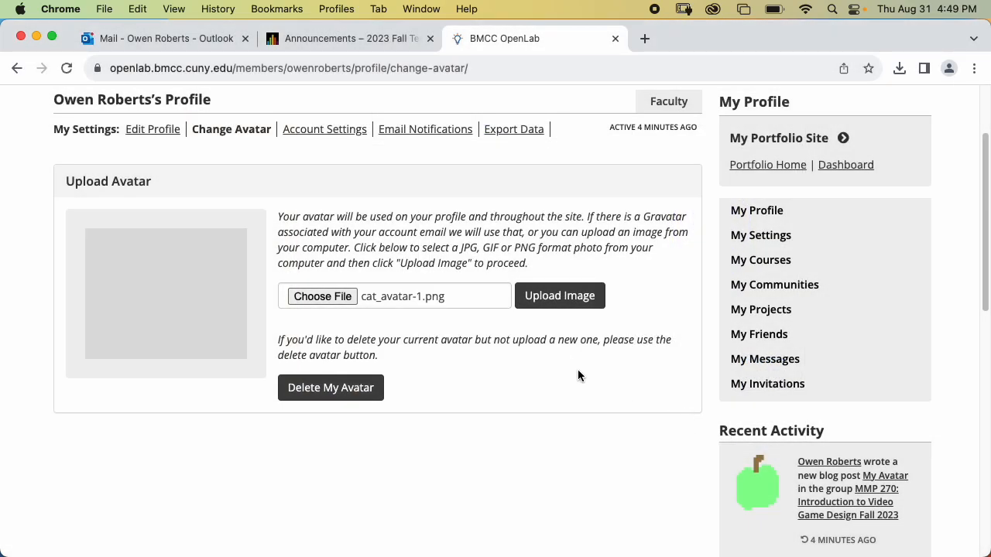
click(537, 299)
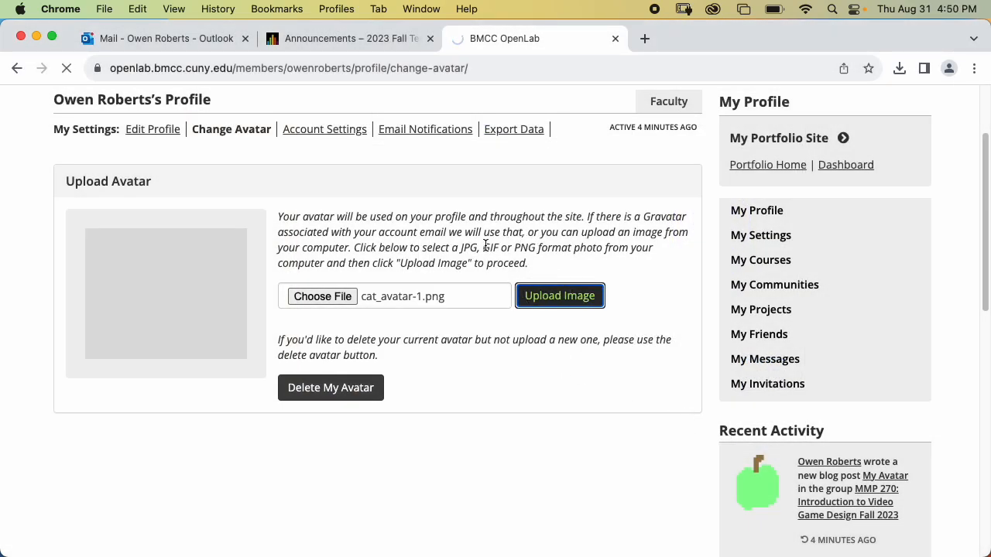
- Expand the crop area to cover the whole cat image, apply the crop, and review the avatar on the OpenLab profile page
scroll(454, 255, down, 6)
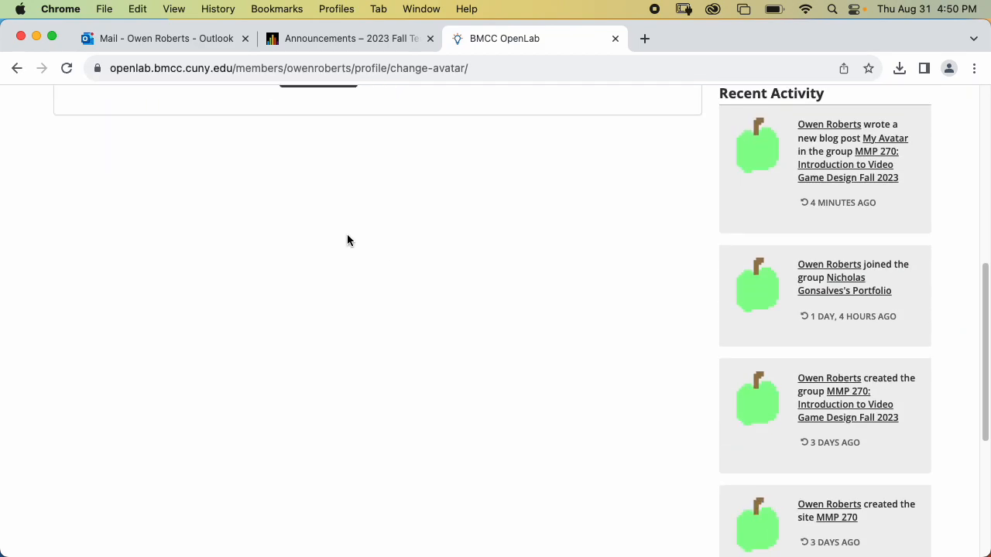
scroll(346, 234, up, 4)
drag(77, 190, 66, 179)
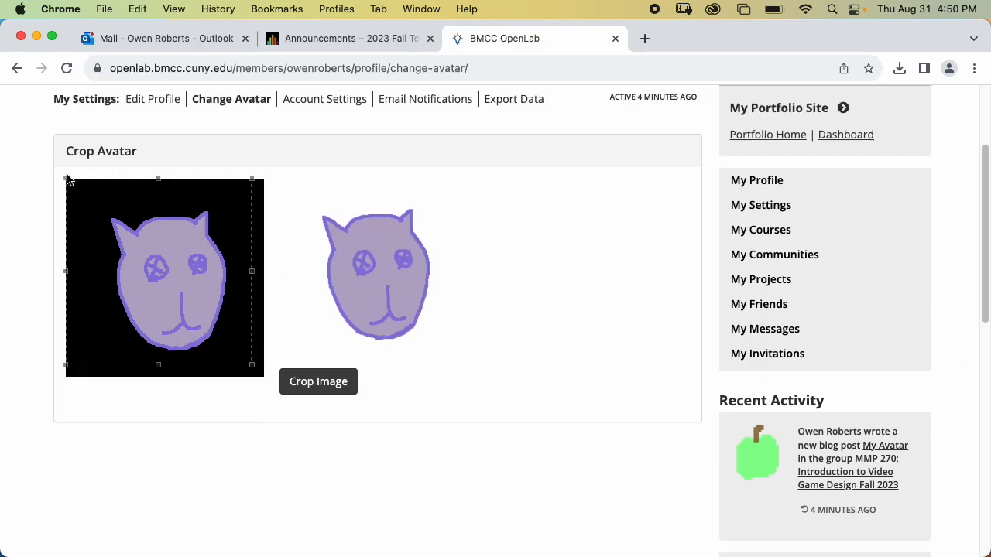
drag(252, 365, 264, 377)
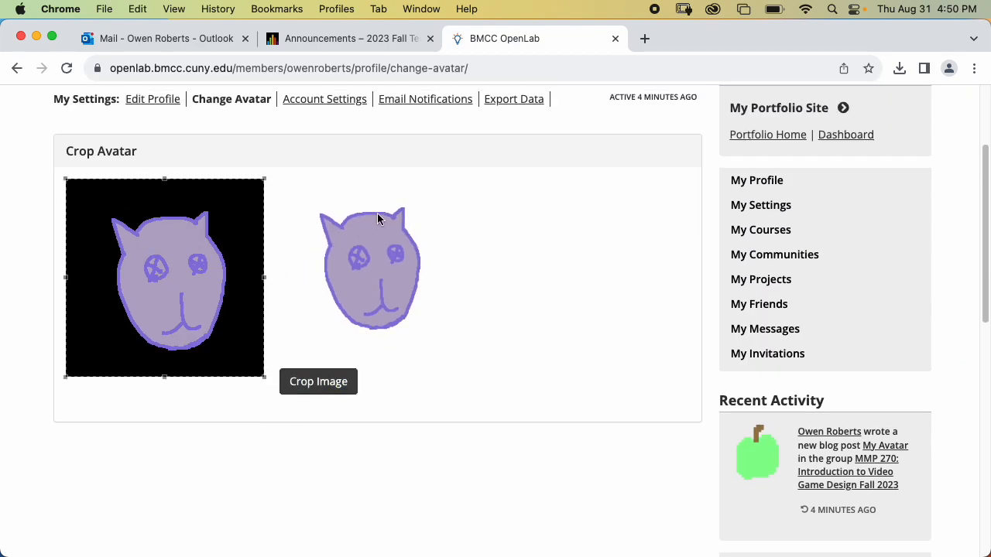
click(322, 385)
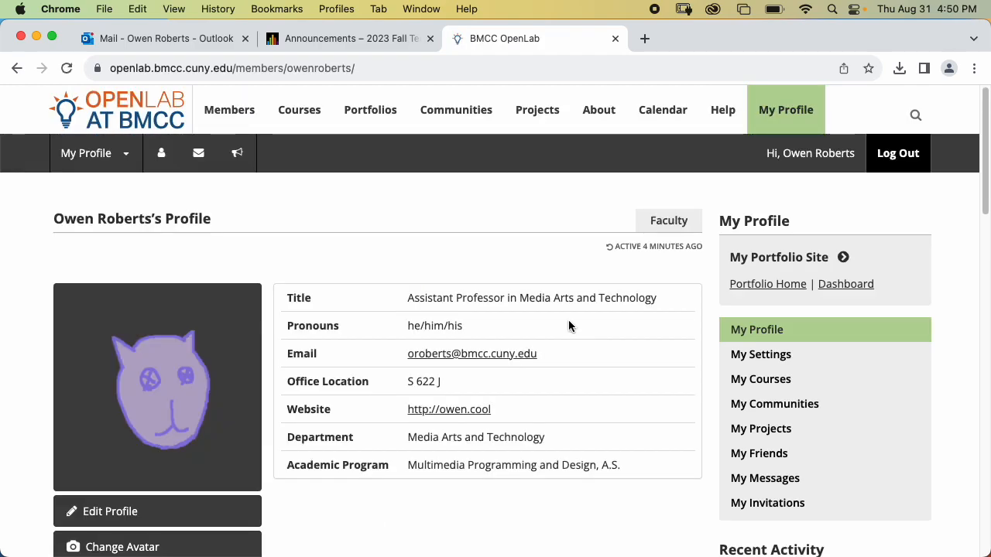
scroll(401, 257, down, 1)
scroll(402, 261, down, 6)
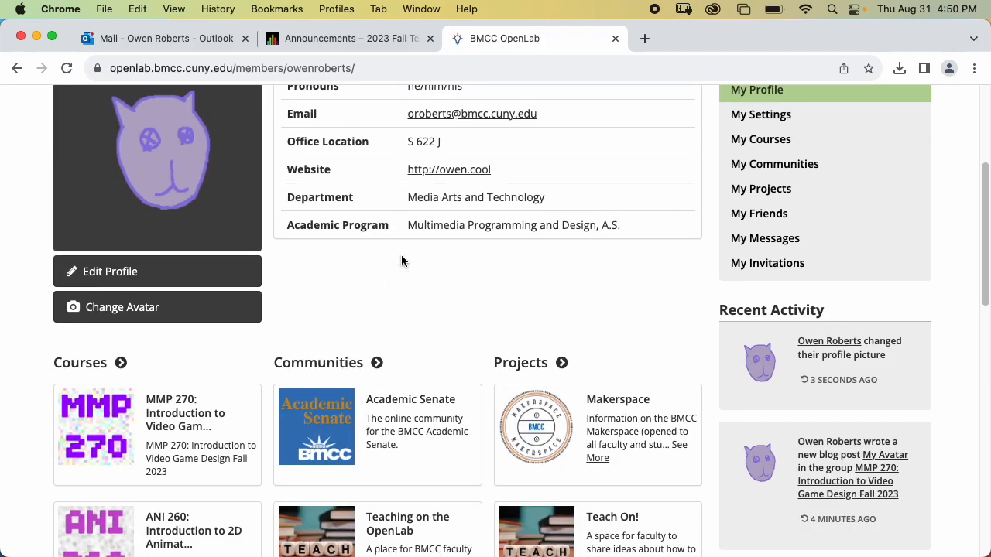
scroll(402, 260, up, 4)
scroll(401, 259, up, 4)
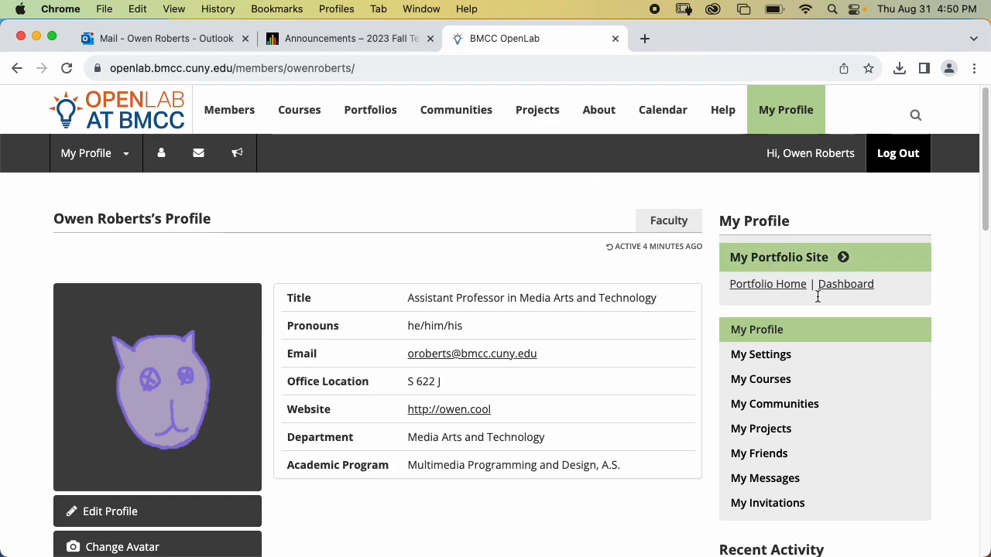
- Open the MMP 270 Fall 2023 site from the profile's own course list and examine the avatars in its Blog Authors section
click(760, 354)
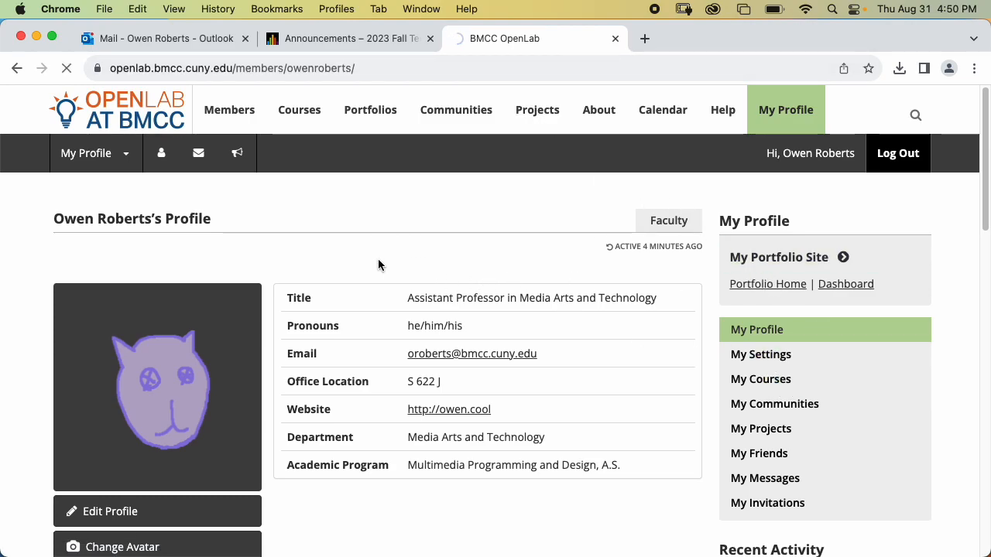
scroll(299, 255, down, 4)
scroll(298, 257, up, 4)
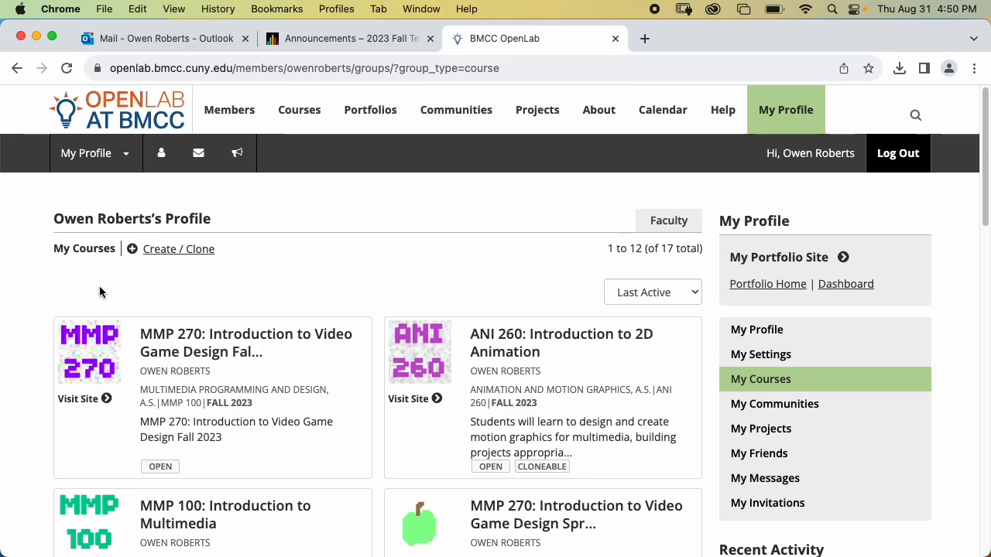
click(80, 401)
scroll(534, 249, down, 15)
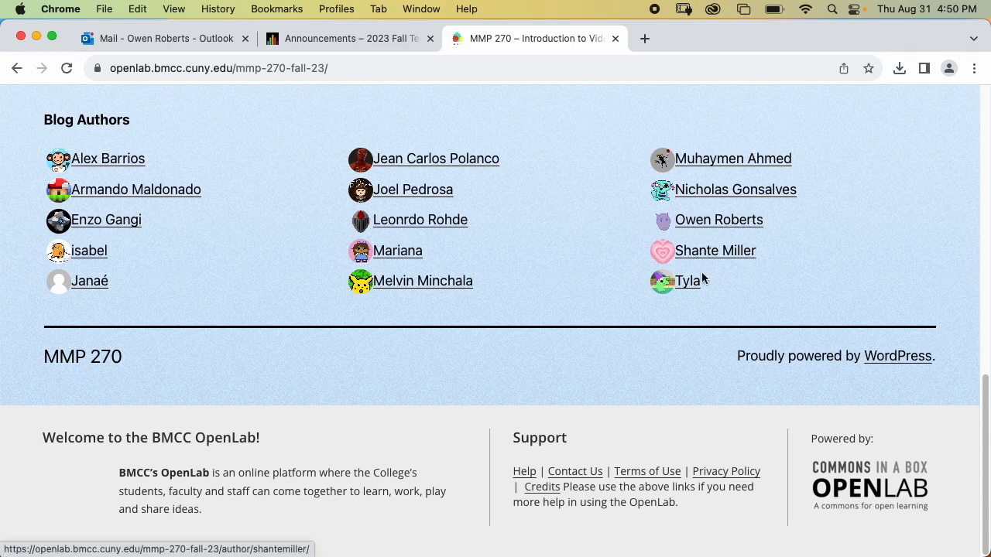
scroll(585, 270, up, 1)
scroll(593, 319, down, 1)
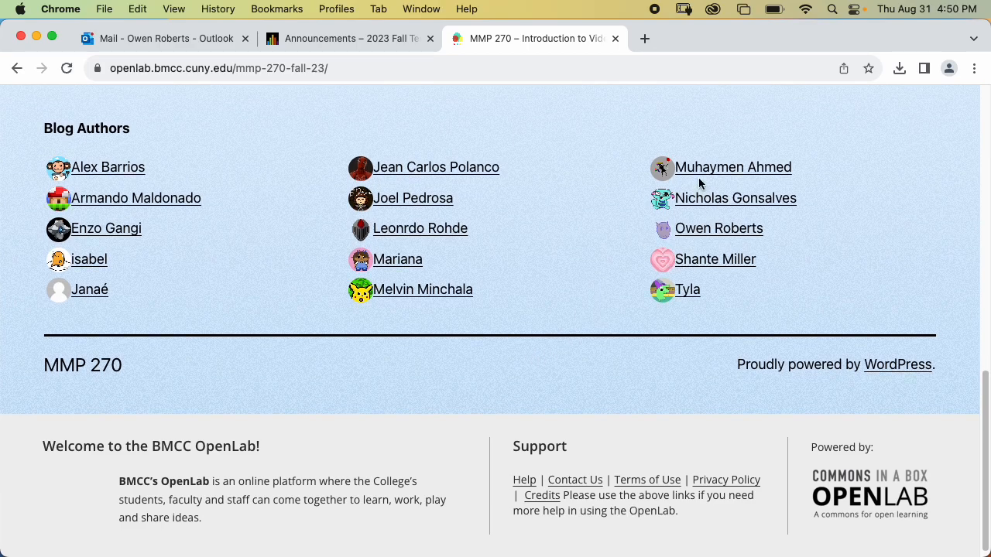
scroll(610, 327, up, 10)
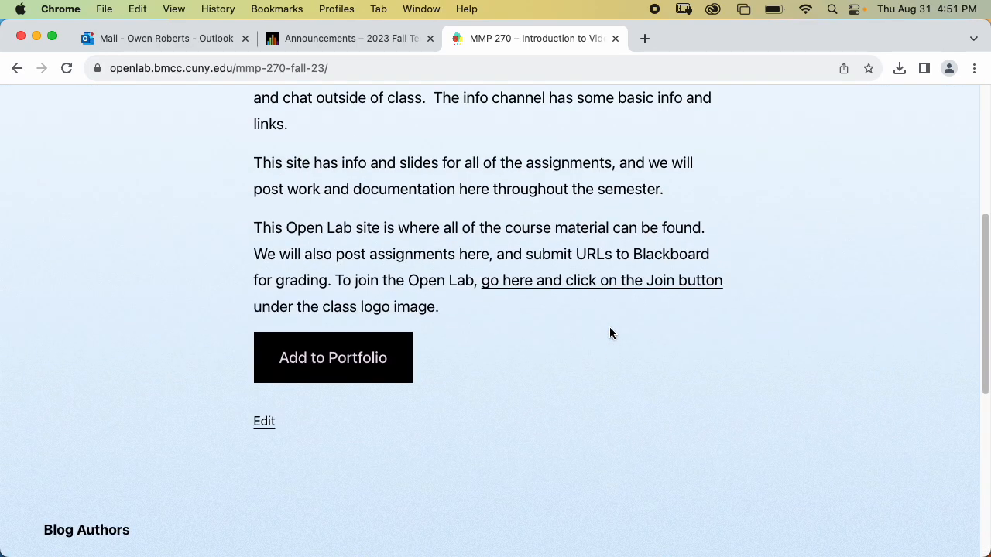